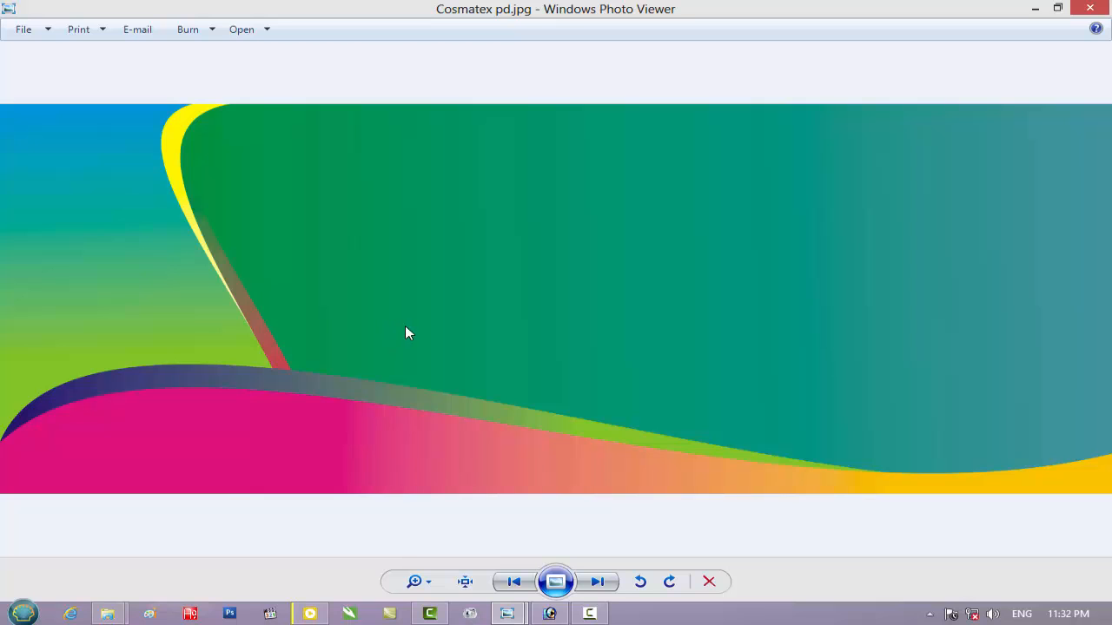
# Close the photo preview and open Cosmatex pd.jpg from New folder in Photoshop, repositioning its document window
pyautogui.moveTo(1110, 2)
pyautogui.click(1090, 8)
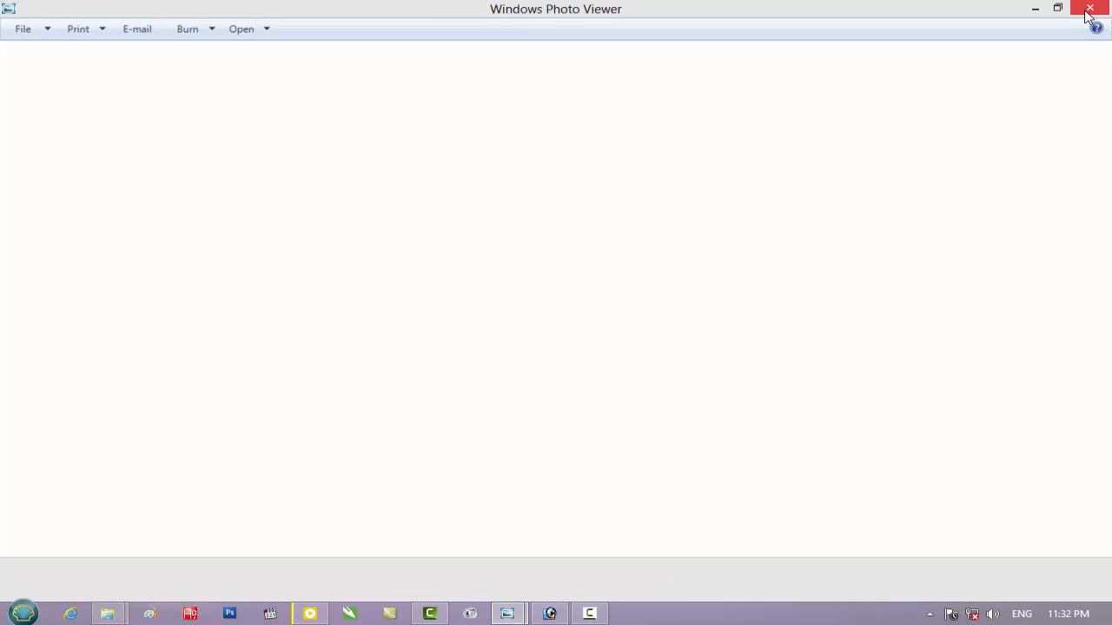
pyautogui.click(550, 614)
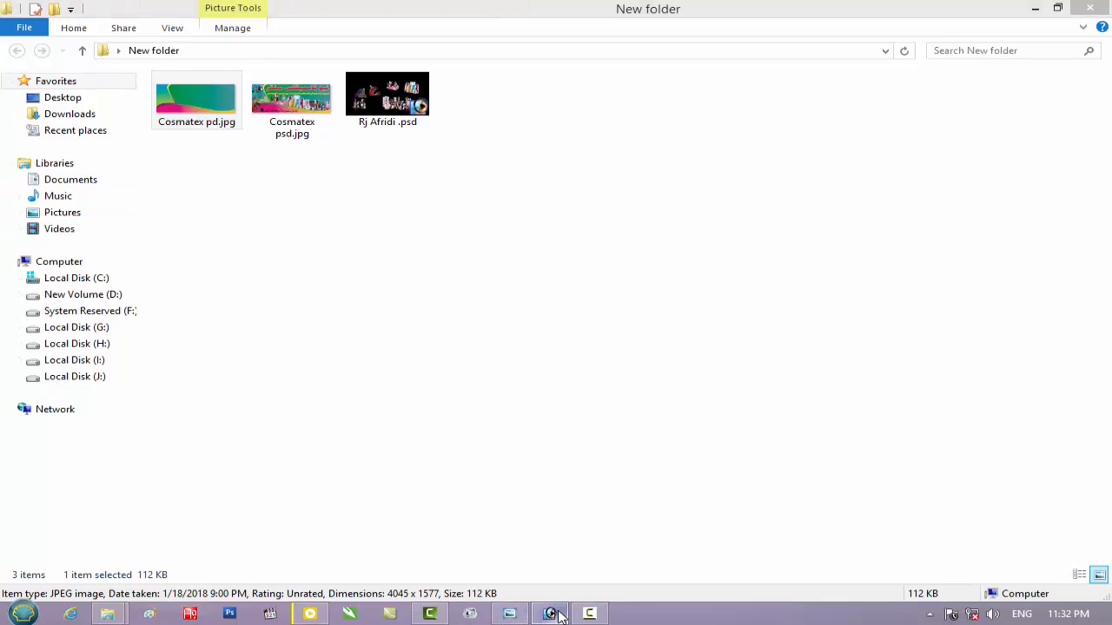
pyautogui.click(1035, 10)
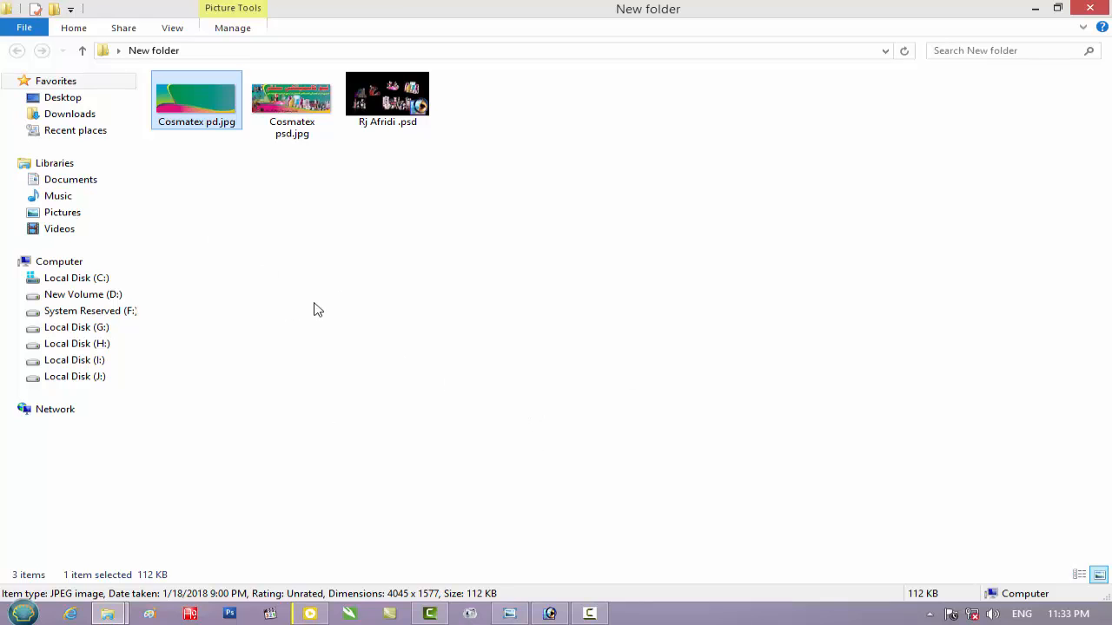
pyautogui.moveTo(195, 119); pyautogui.dragTo(530, 450)
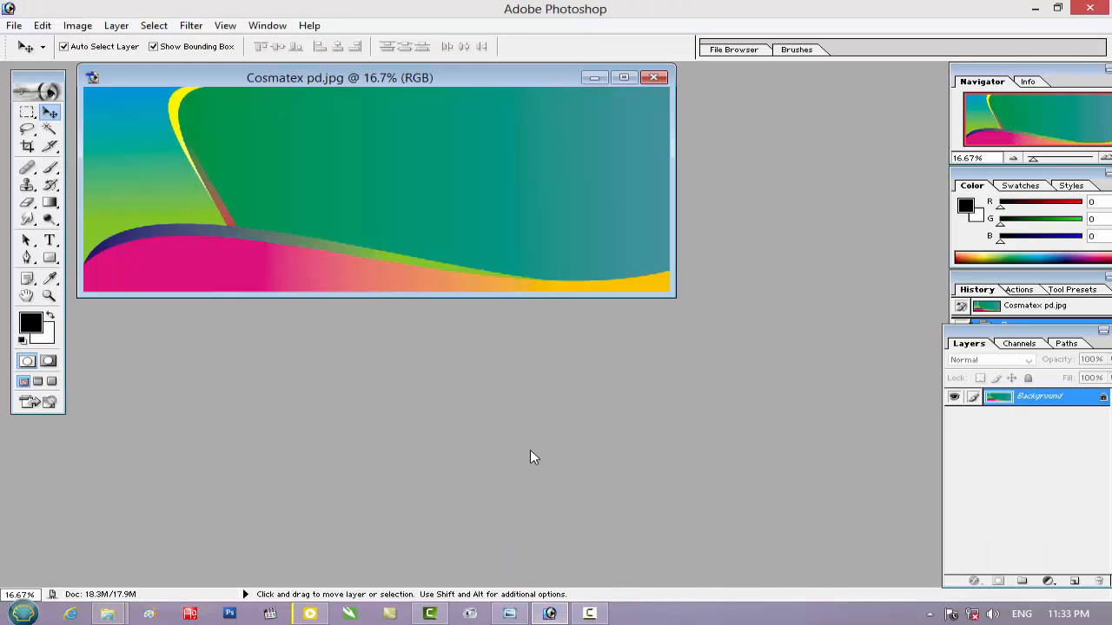
pyautogui.moveTo(474, 81); pyautogui.dragTo(483, 136)
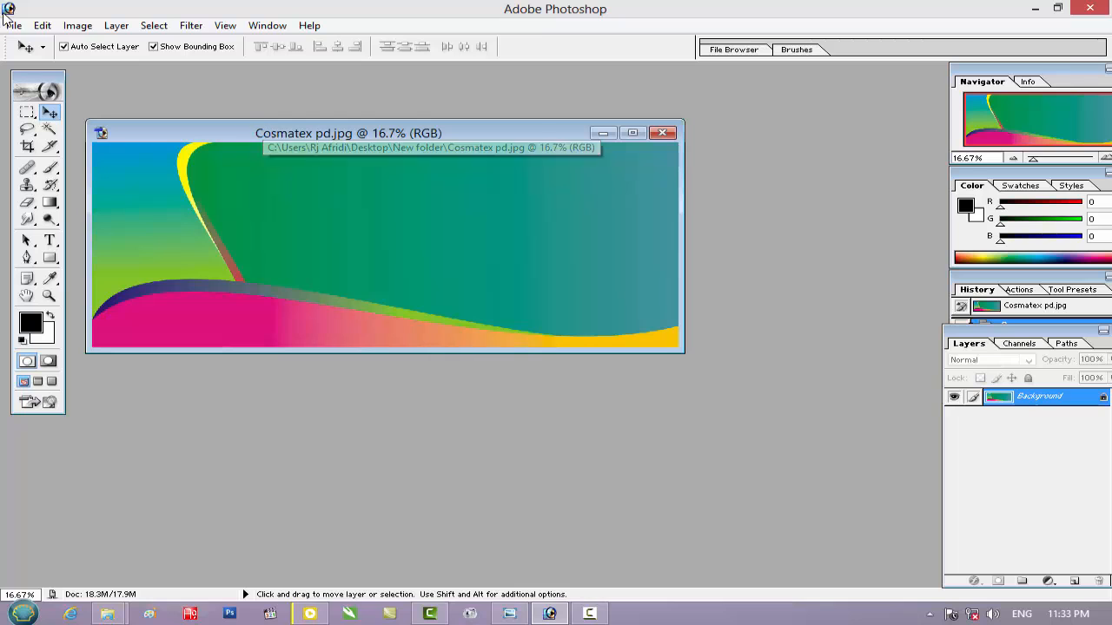
# Check the Image Size settings of Cosmatex pd.jpg
pyautogui.click(78, 25)
pyautogui.moveTo(113, 74)
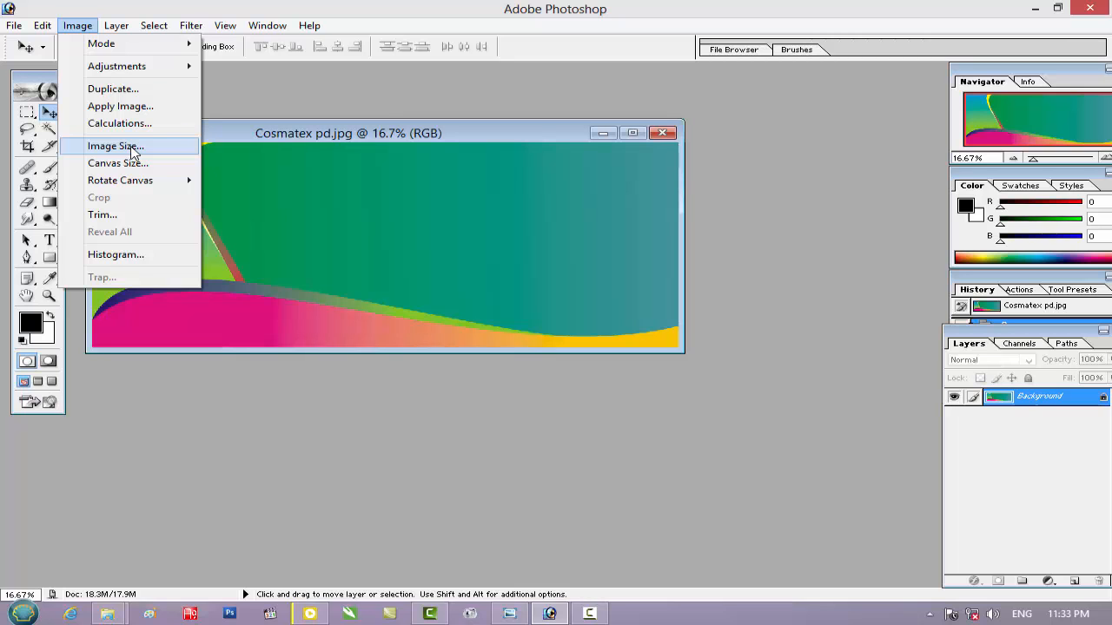
pyautogui.click(116, 146)
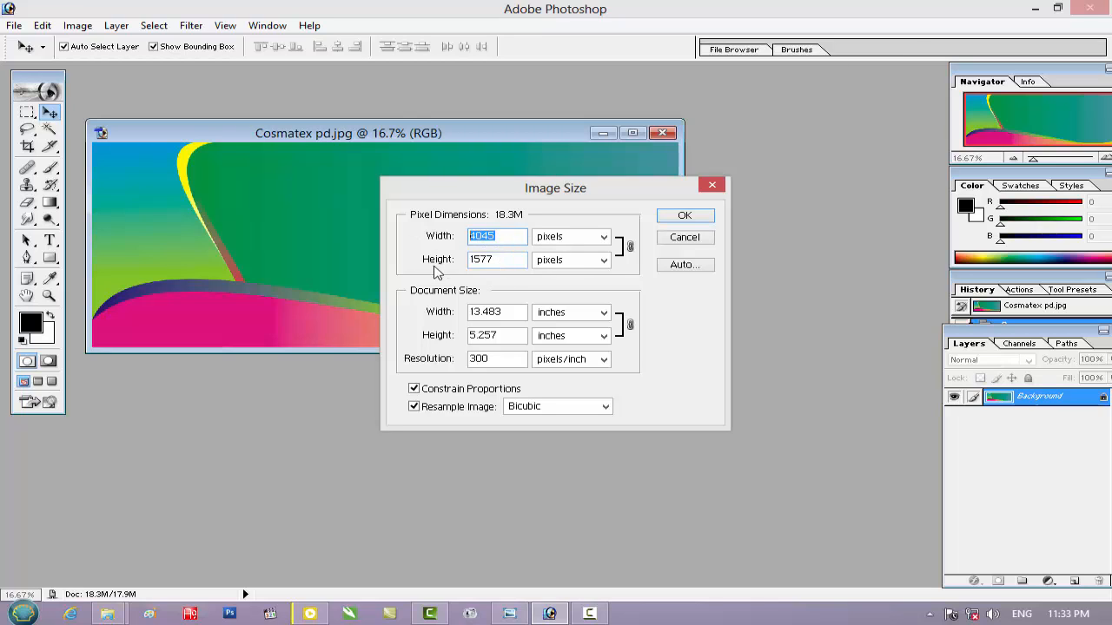
pyautogui.click(692, 231)
# Open Cosmatex psd.jpg from New folder in Photoshop and arrange its window above the Cosmatex pd.jpg window
pyautogui.moveTo(458, 132); pyautogui.dragTo(530, 206)
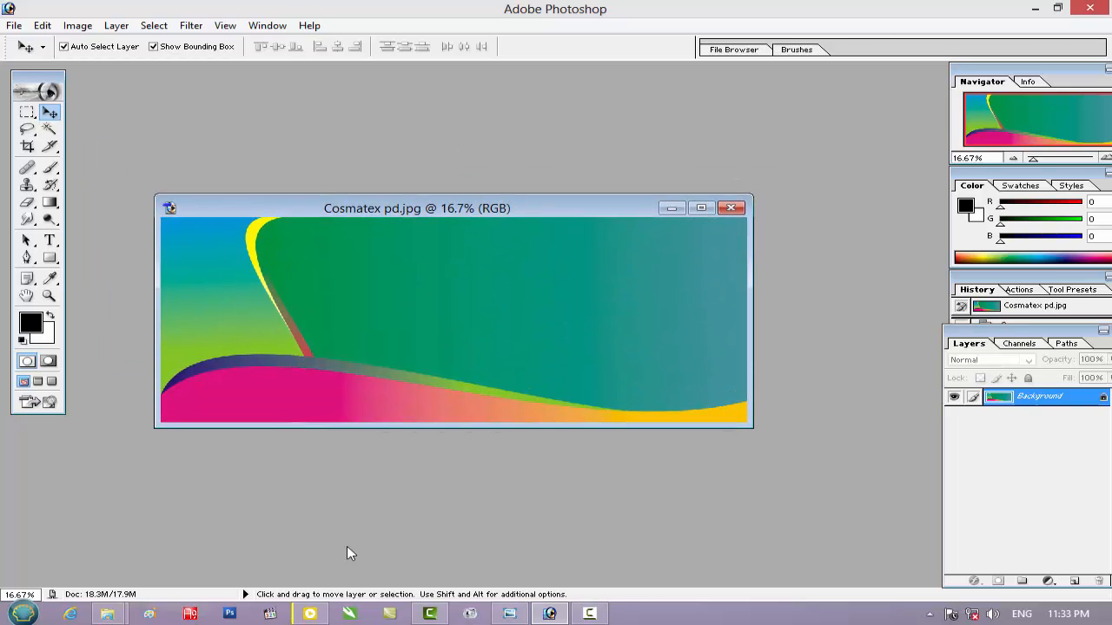
pyautogui.moveTo(108, 614)
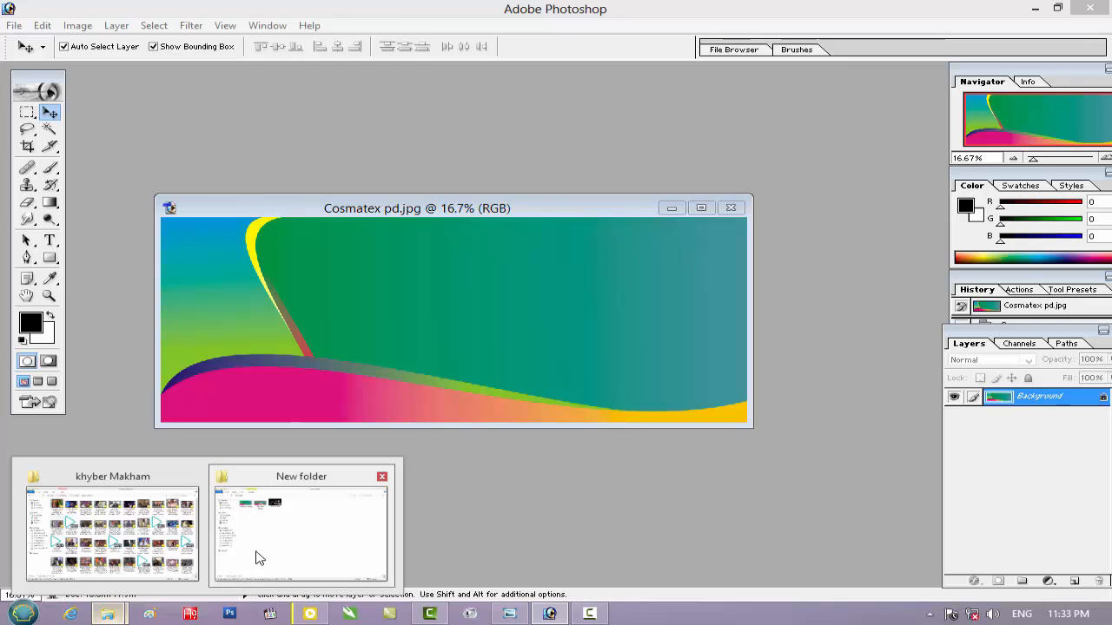
pyautogui.click(259, 559)
pyautogui.moveTo(301, 129); pyautogui.dragTo(552, 521)
pyautogui.moveTo(524, 91); pyautogui.dragTo(431, 77)
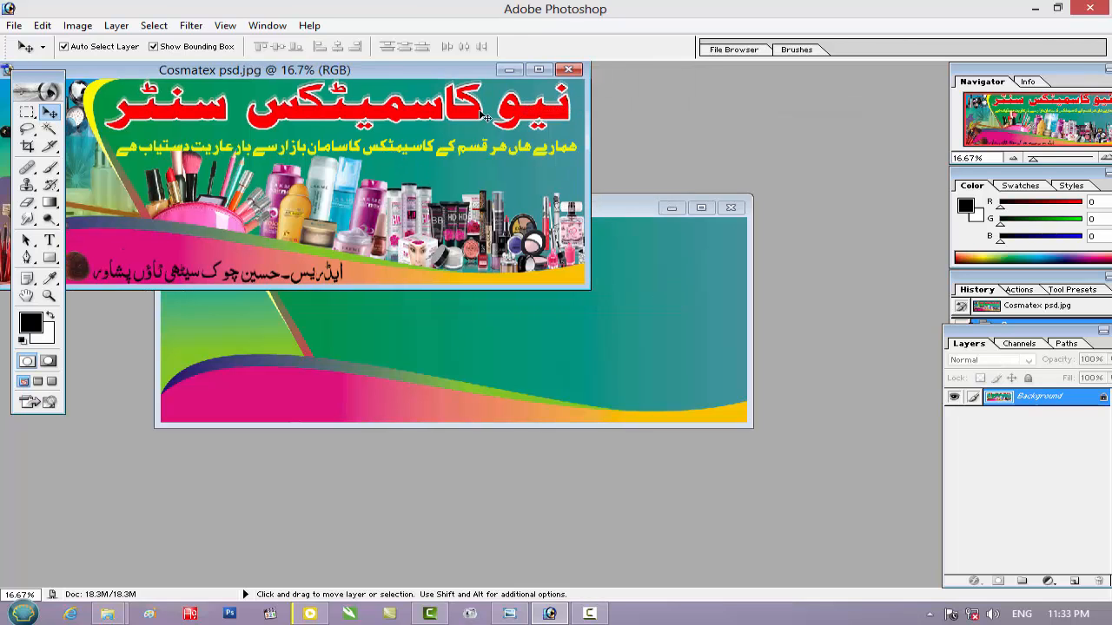
pyautogui.moveTo(630, 208); pyautogui.dragTo(690, 279)
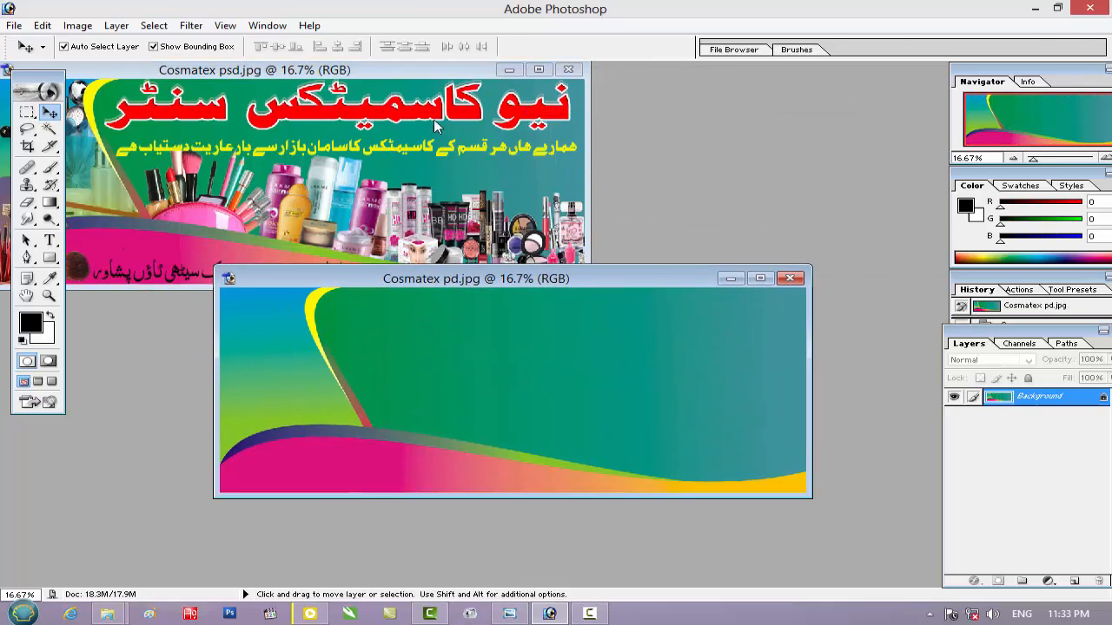
pyautogui.click(385, 71)
pyautogui.moveTo(393, 71); pyautogui.dragTo(552, 105)
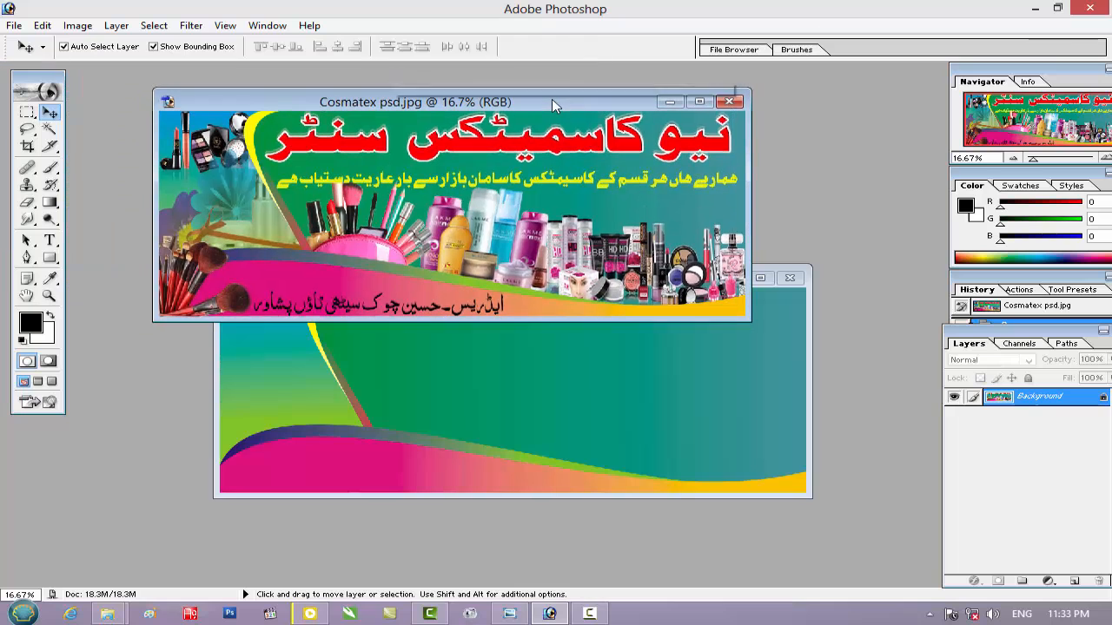
# Open the layered cosmetics PSD from New folder in Photoshop and move its window below the banner's title
pyautogui.moveTo(110, 613)
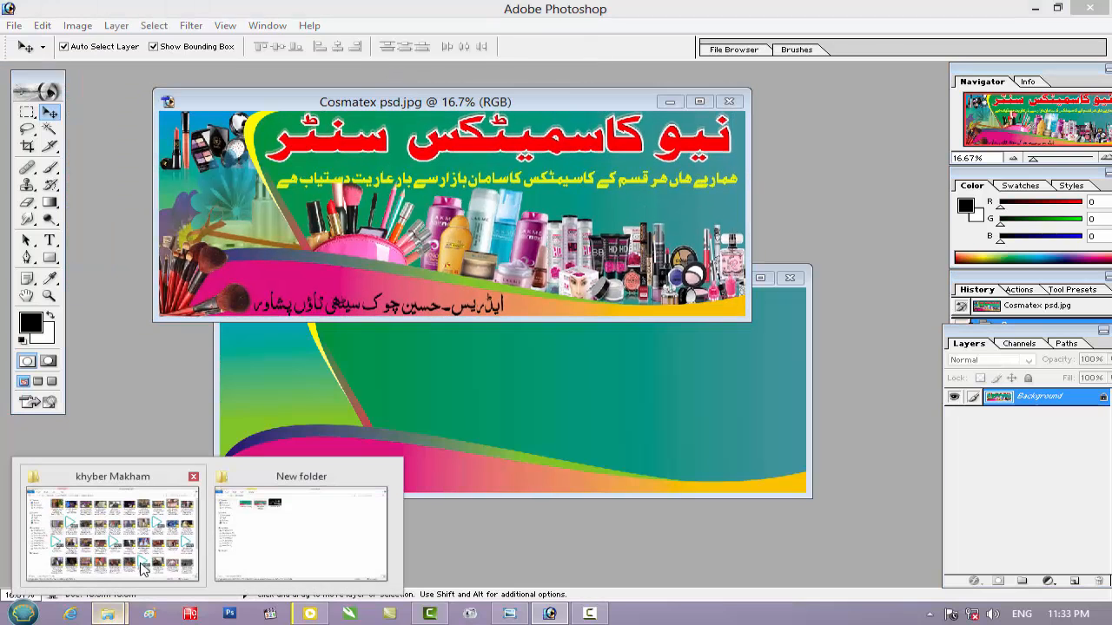
pyautogui.click(301, 535)
pyautogui.moveTo(379, 101); pyautogui.dragTo(568, 530)
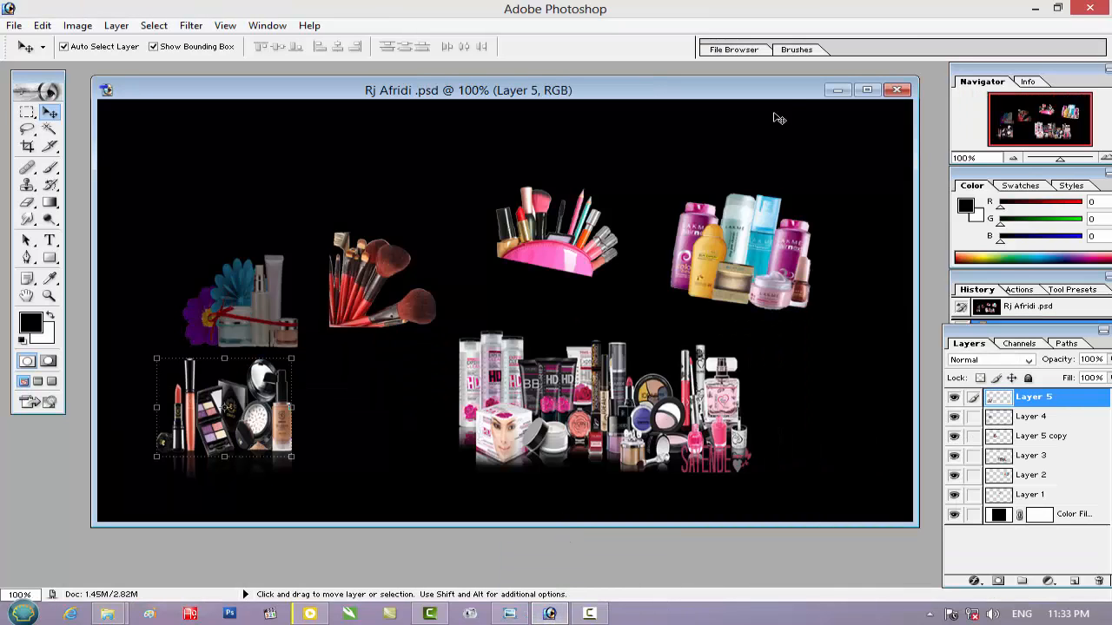
pyautogui.moveTo(765, 97); pyautogui.dragTo(657, 224)
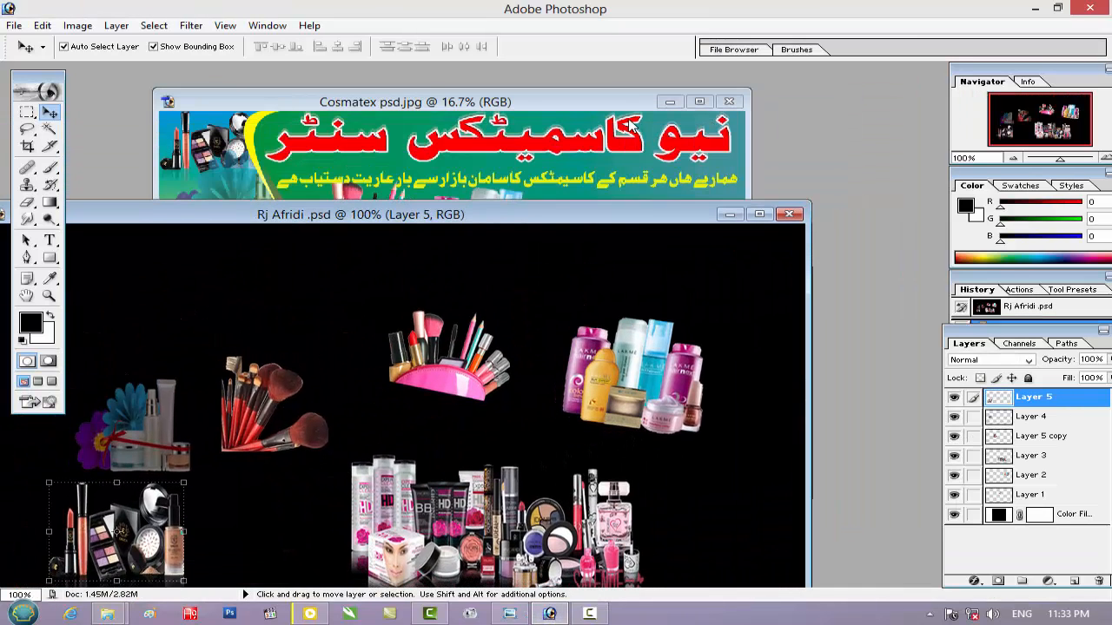
# Examine the cosmetics images in the left part of the finished banner in Cosmatex psd.jpg at 33.3% zoom
pyautogui.click(216, 146)
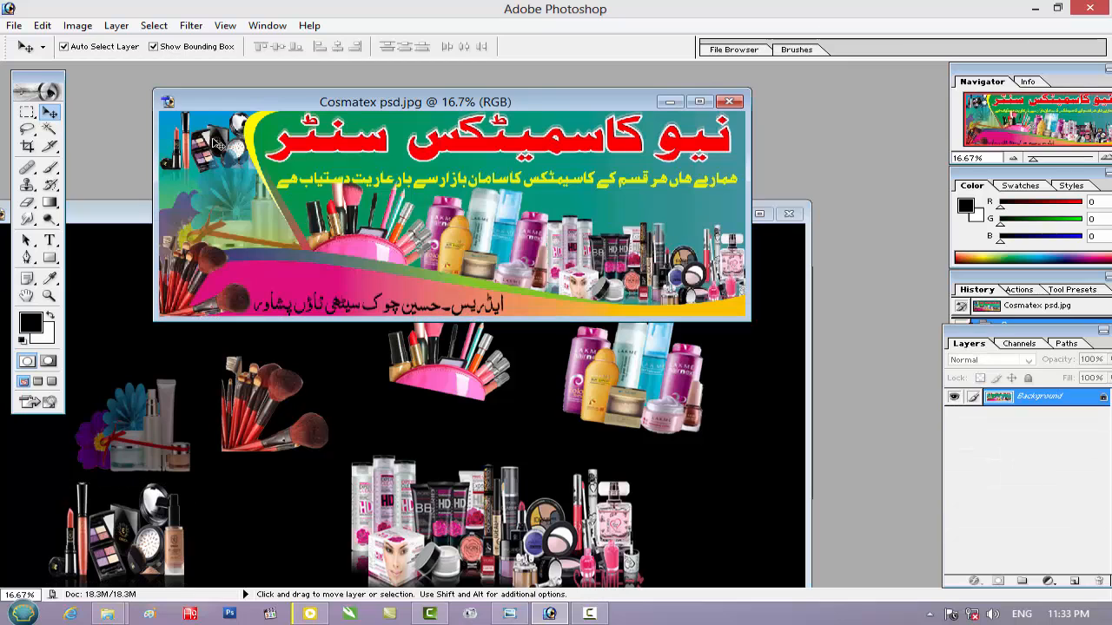
pyautogui.hotkey('ctrl', '+')
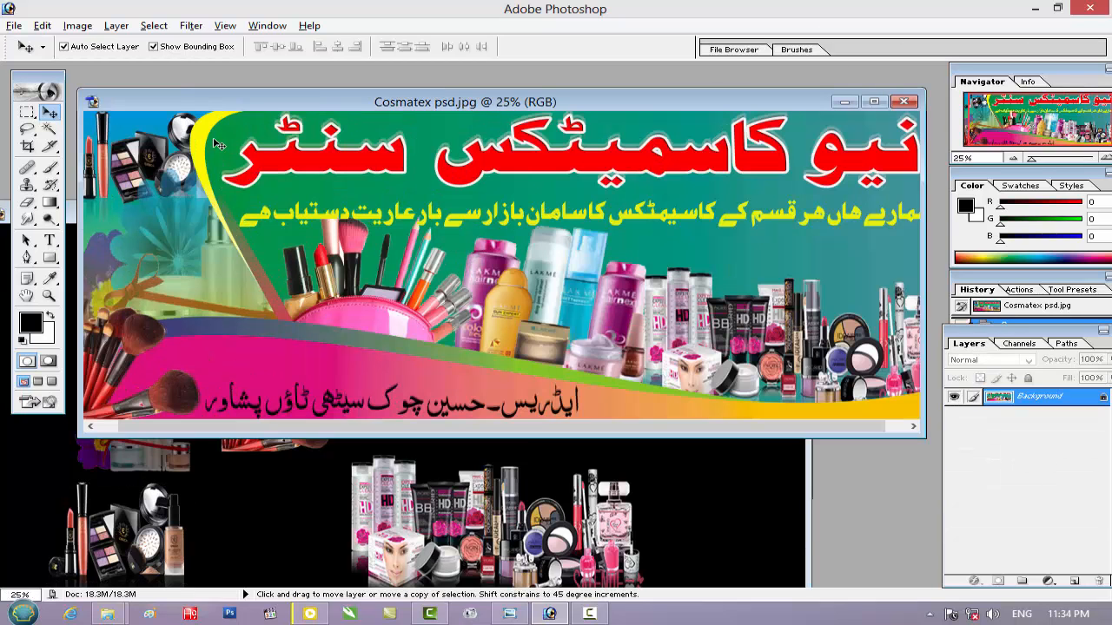
pyautogui.hotkey('ctrl', '+')
pyautogui.press('space')
pyautogui.moveTo(172, 215); pyautogui.dragTo(560, 335)
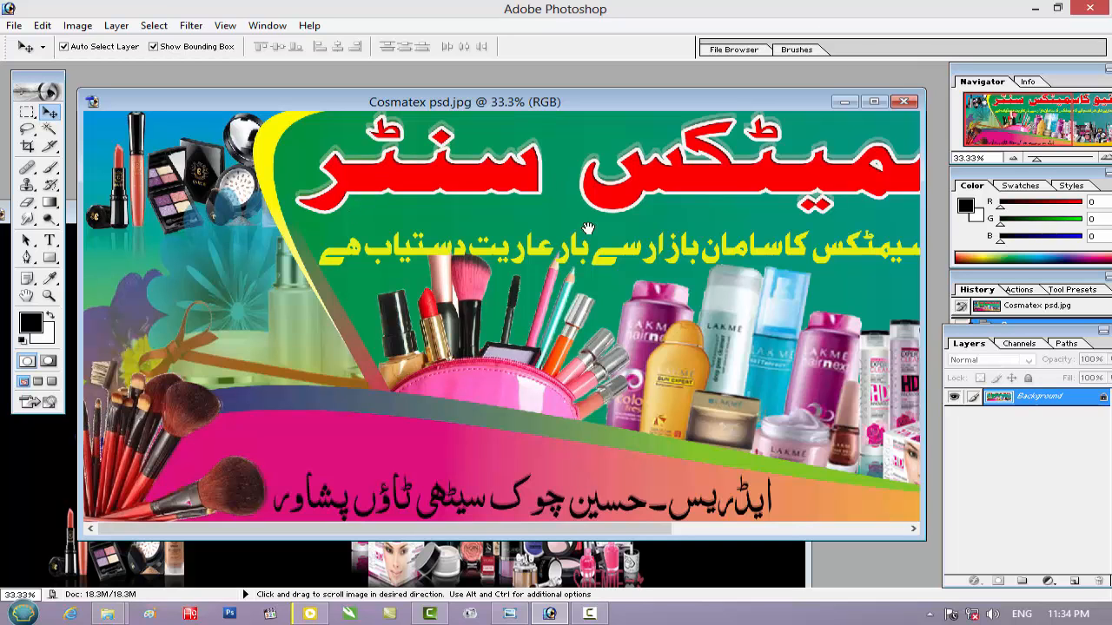
# Minimize the finished banner and the cosmetics PSD, and convert the Background of Cosmatex pd.jpg into Layer 0
pyautogui.click(844, 102)
pyautogui.moveTo(647, 225); pyautogui.dragTo(620, 179)
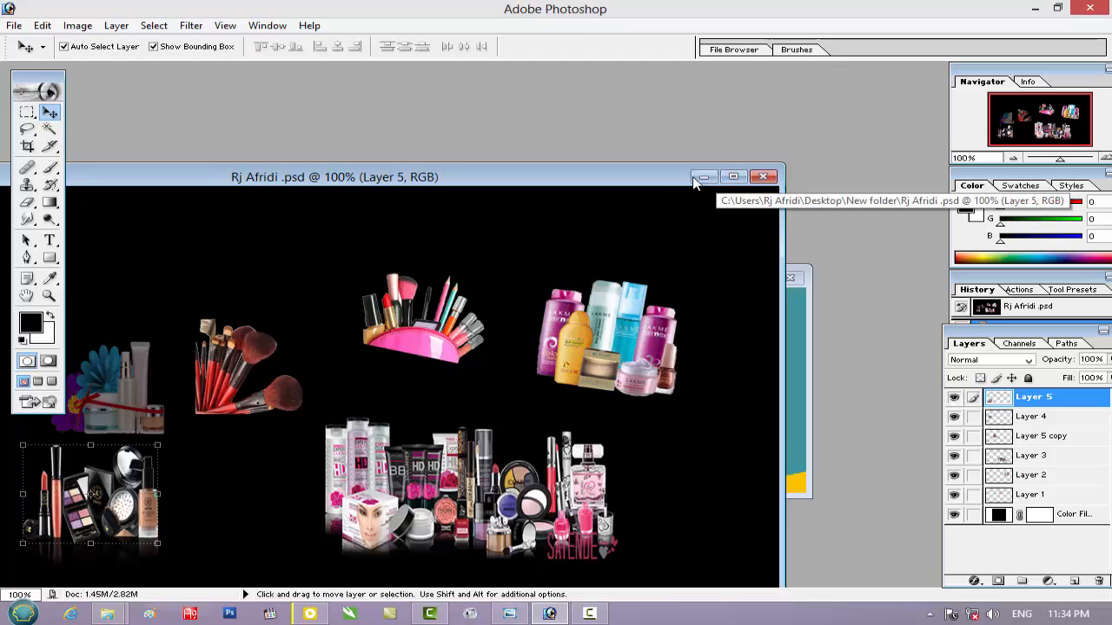
pyautogui.click(702, 177)
pyautogui.doubleClick(1045, 398)
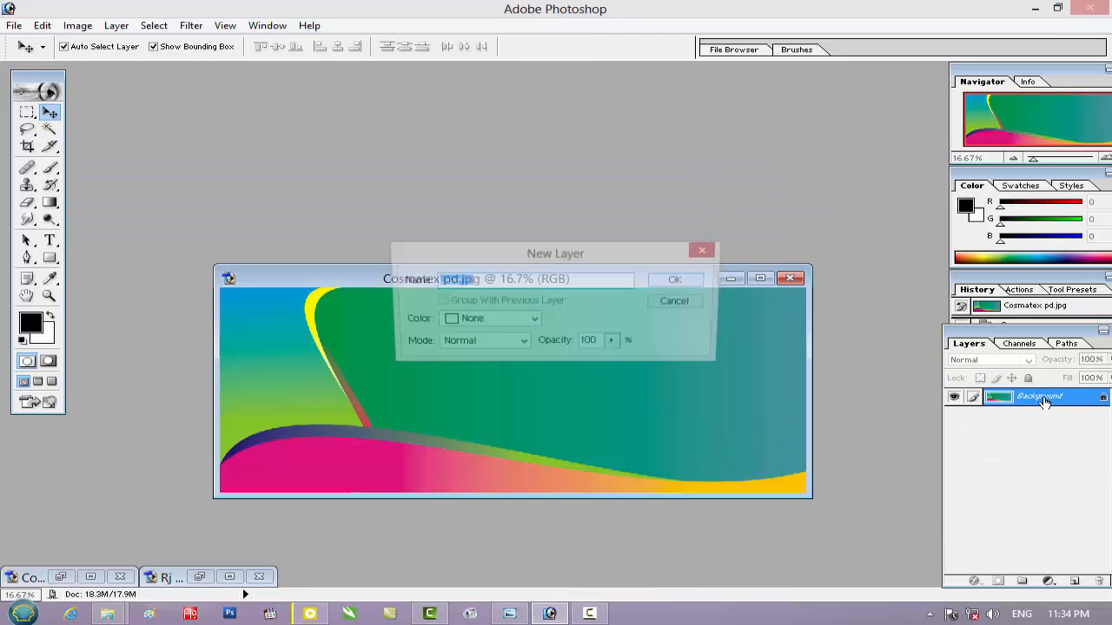
pyautogui.press('Return')
pyautogui.moveTo(479, 276); pyautogui.dragTo(488, 146)
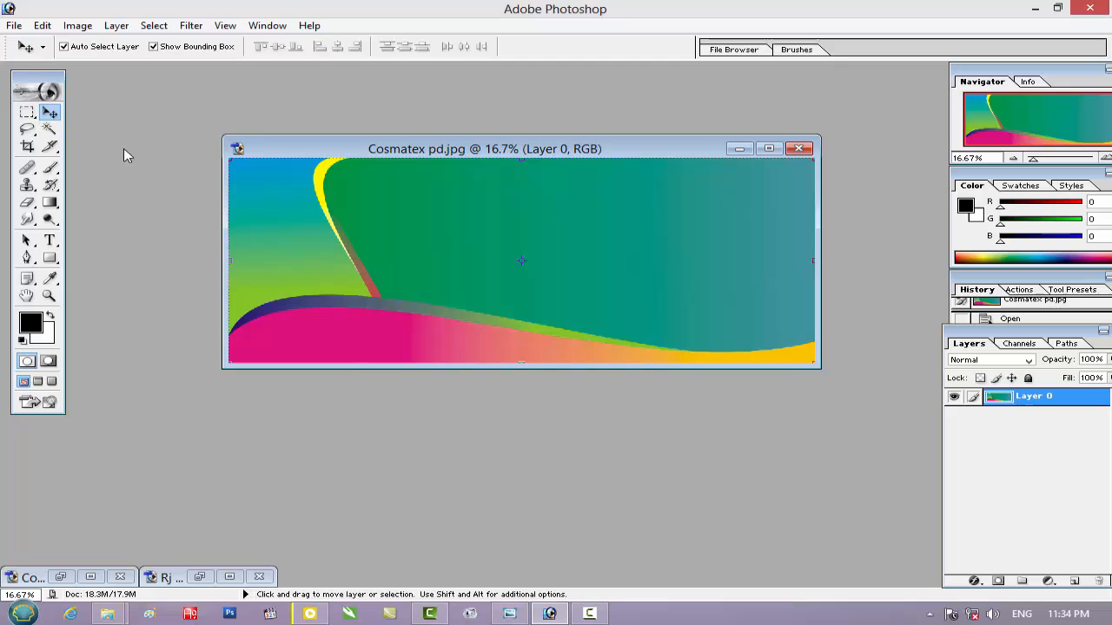
# Select the whole blue-to-green gradient area left of the yellow curve with the Magic Wand at tolerance 32
pyautogui.click(49, 130)
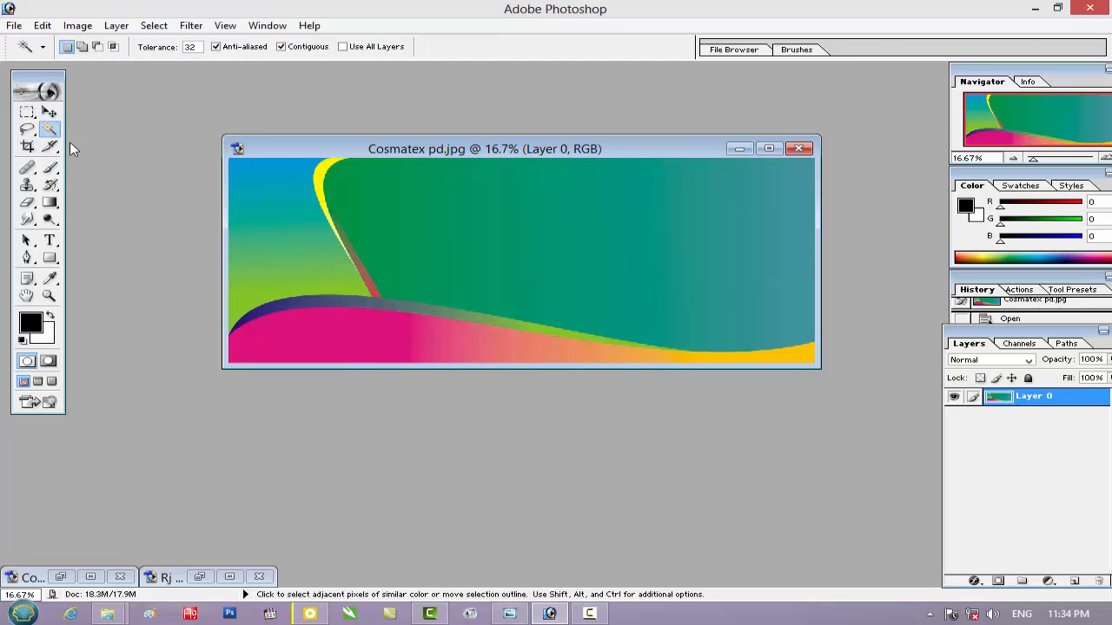
pyautogui.click(276, 211)
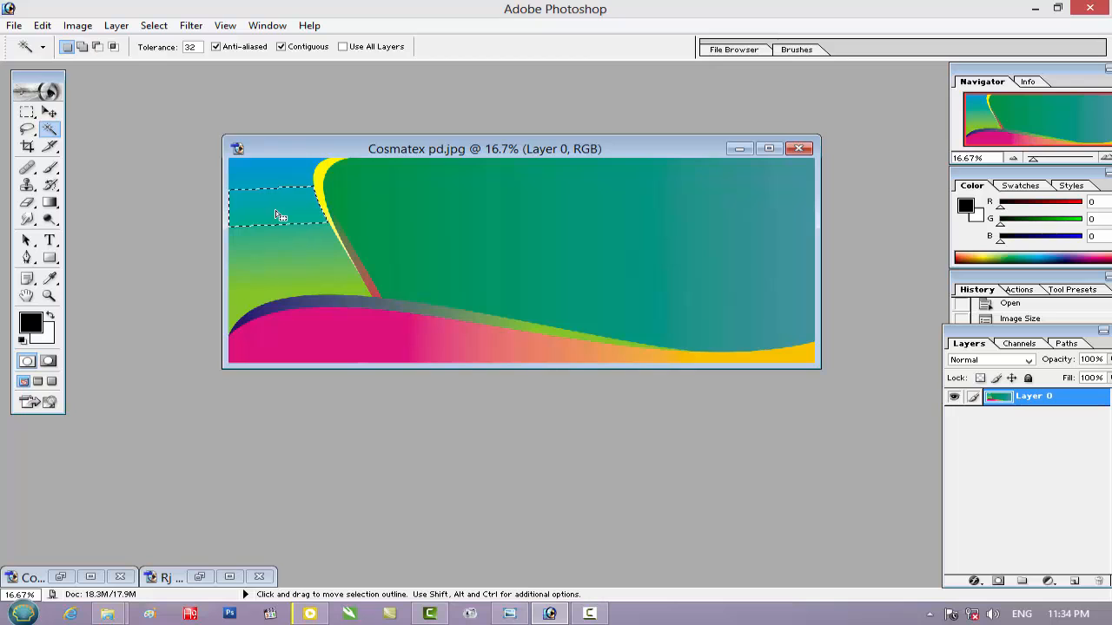
pyautogui.press('shift')
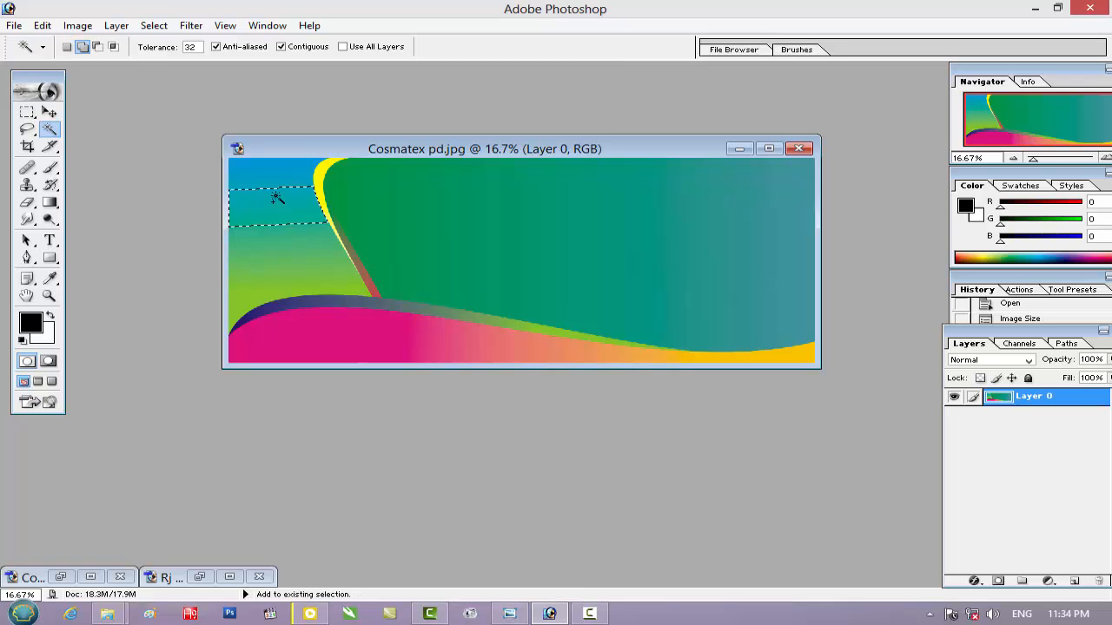
pyautogui.keyDown('shift'); pyautogui.click(280, 174); pyautogui.keyUp('shift')
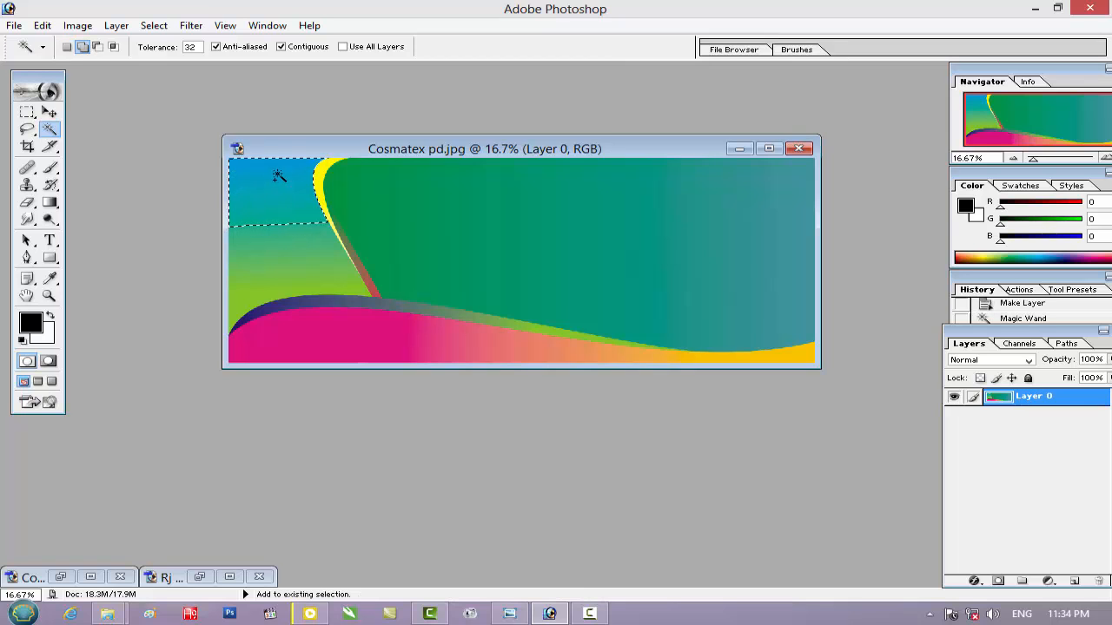
pyautogui.keyDown('shift'); pyautogui.click(293, 244); pyautogui.keyUp('shift')
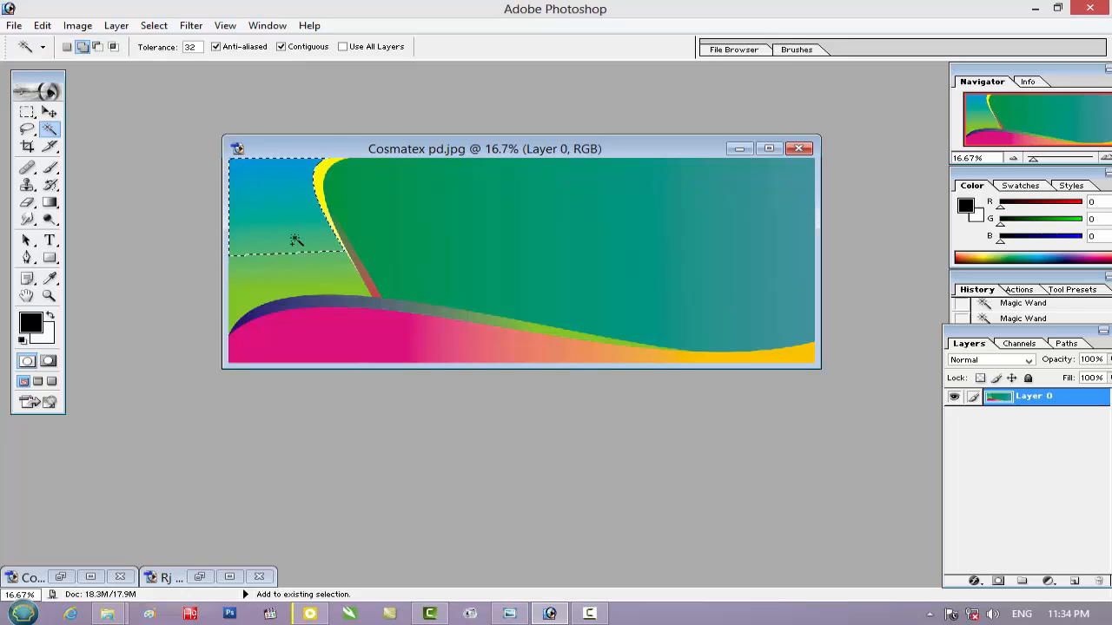
pyautogui.keyDown('shift'); pyautogui.click(296, 258); pyautogui.keyUp('shift')
pyautogui.keyDown('shift'); pyautogui.click(294, 267); pyautogui.keyUp('shift')
pyautogui.keyDown('shift'); pyautogui.click(289, 276); pyautogui.keyUp('shift')
pyautogui.keyDown('shift'); pyautogui.click(276, 288); pyautogui.keyUp('shift')
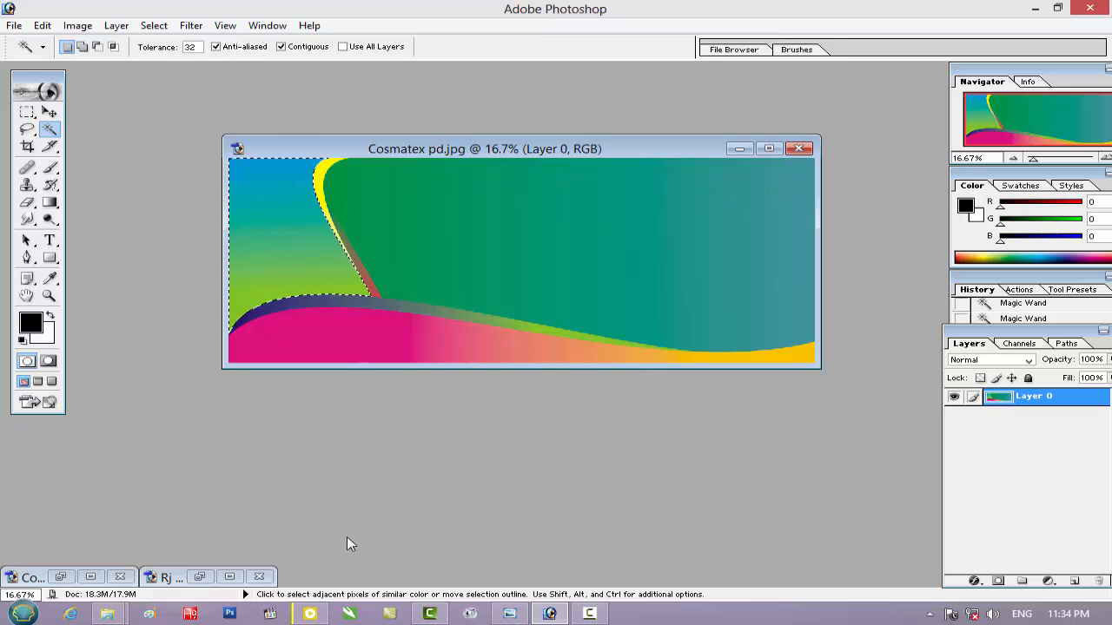
# Copy the flower-and-bottles image from Layer 4 of the cosmetics PSD and paste it into the selected gradient area of Cosmatex pd.jpg
pyautogui.click(64, 576)
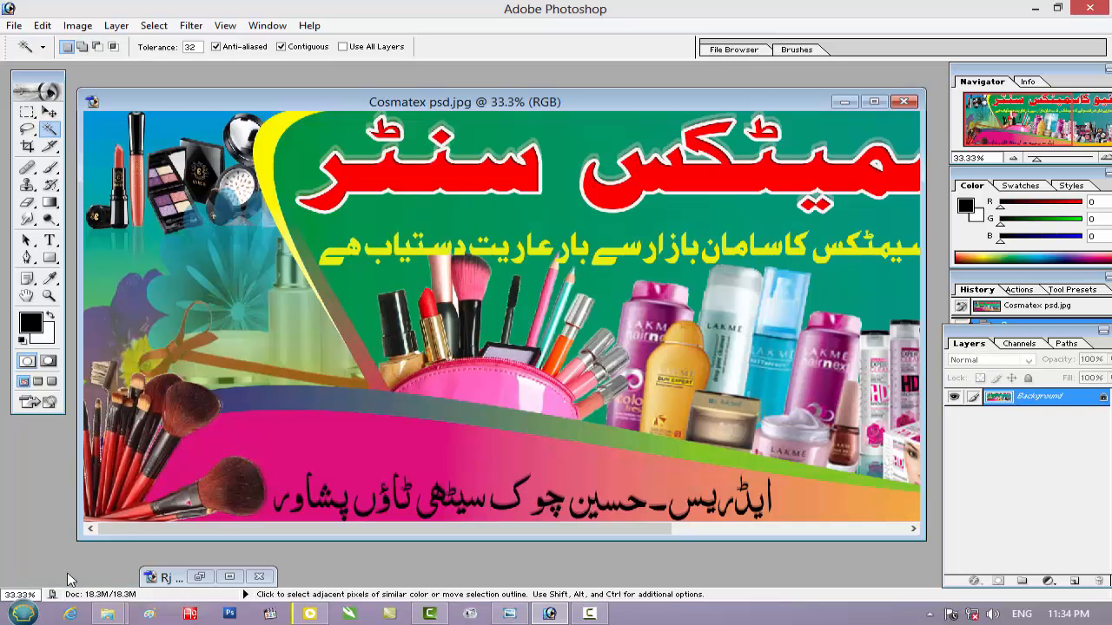
pyautogui.click(844, 102)
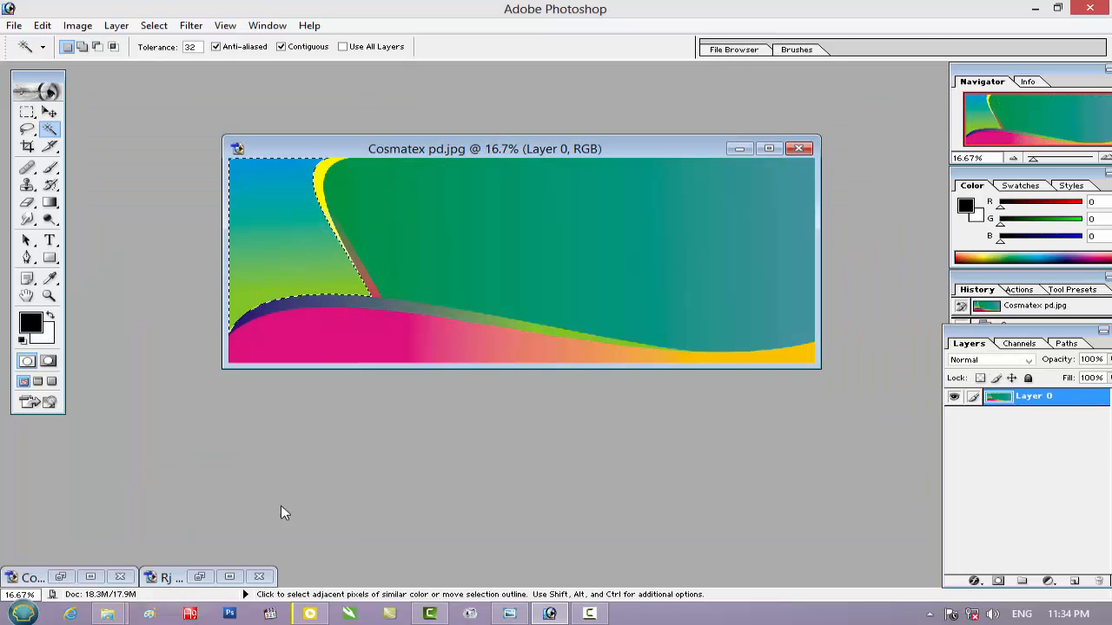
pyautogui.click(201, 577)
pyautogui.moveTo(323, 185); pyautogui.dragTo(437, 174)
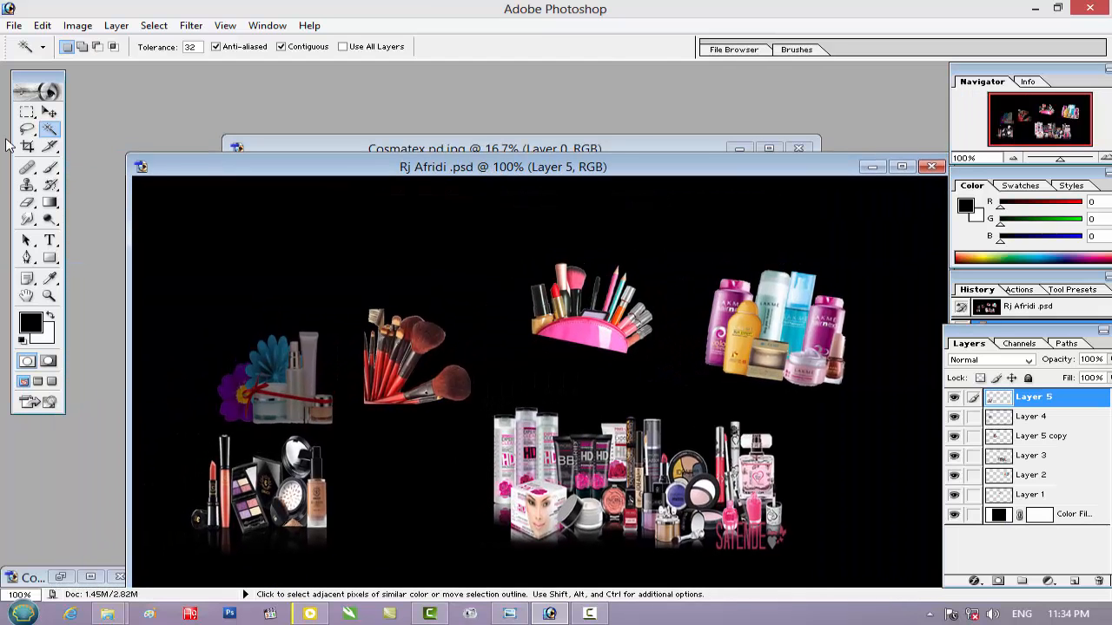
pyautogui.click(27, 112)
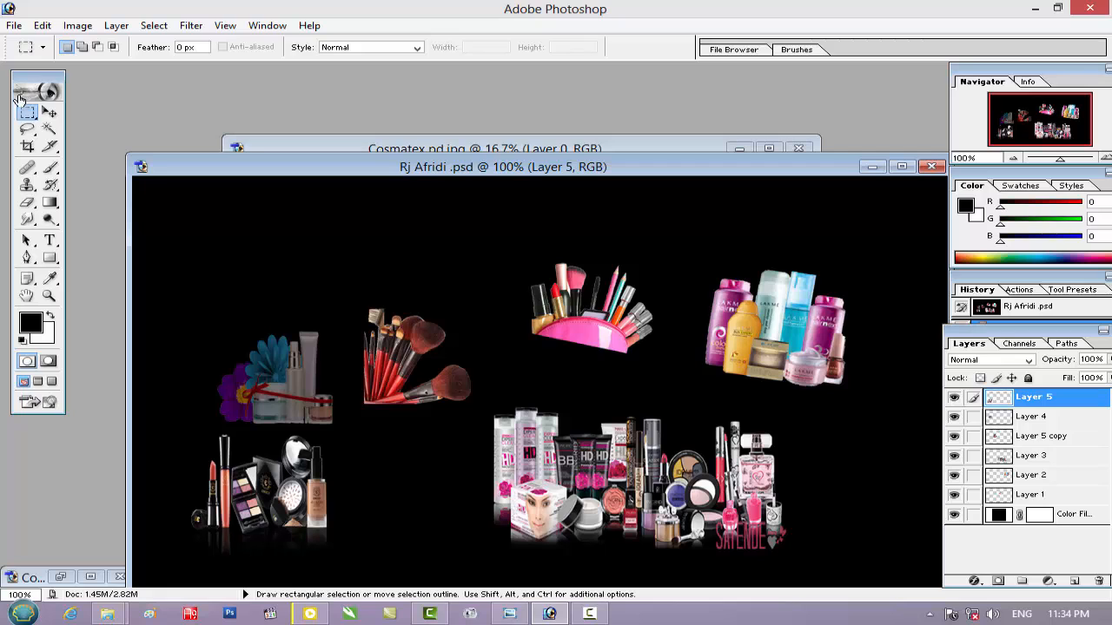
pyautogui.click(49, 113)
pyautogui.click(294, 376)
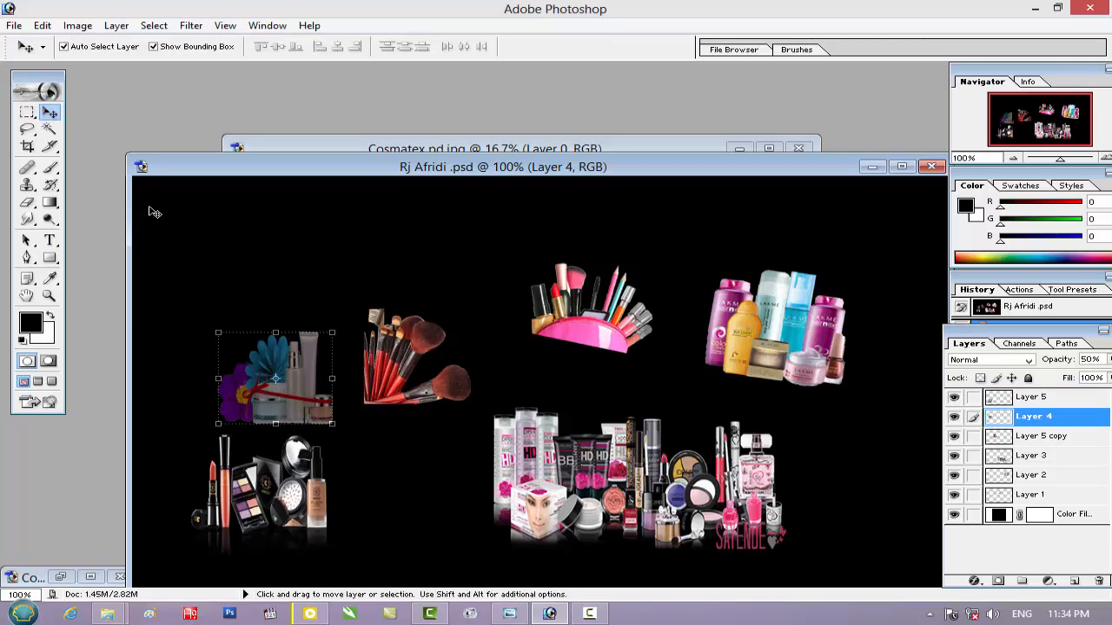
pyautogui.click(27, 112)
pyautogui.moveTo(314, 347); pyautogui.dragTo(352, 432)
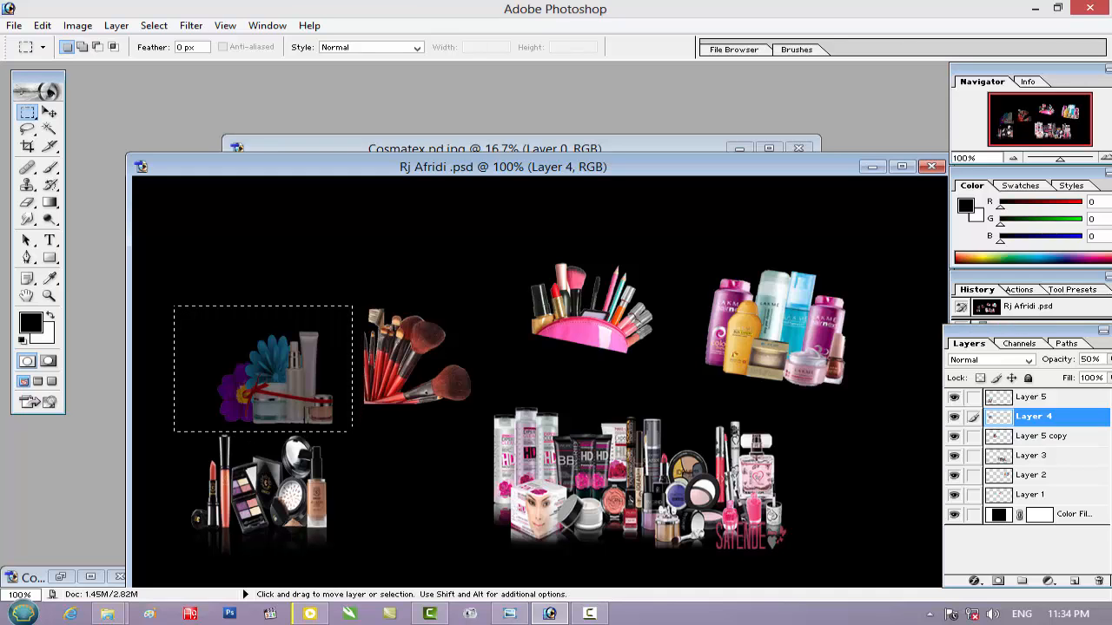
pyautogui.click(597, 142)
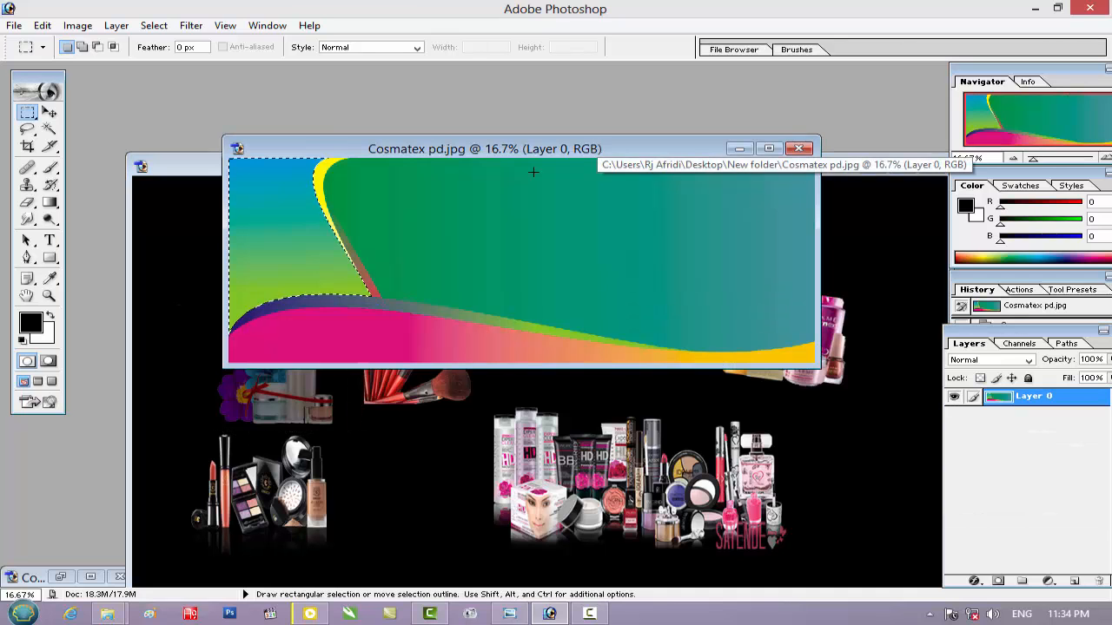
pyautogui.hotkey('ctrl', 'shift', 'v')
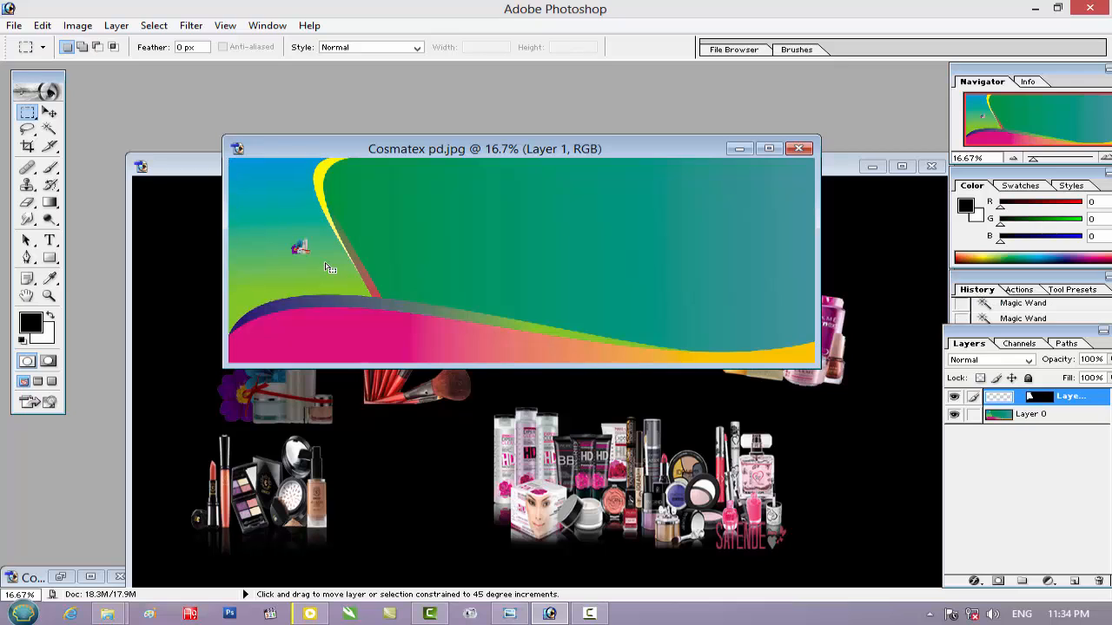
# Enlarge the pasted flower-and-bottles image to about 906% wide by 711% high, rotate it about -12.3°, and place it above the purple wave
pyautogui.click(50, 116)
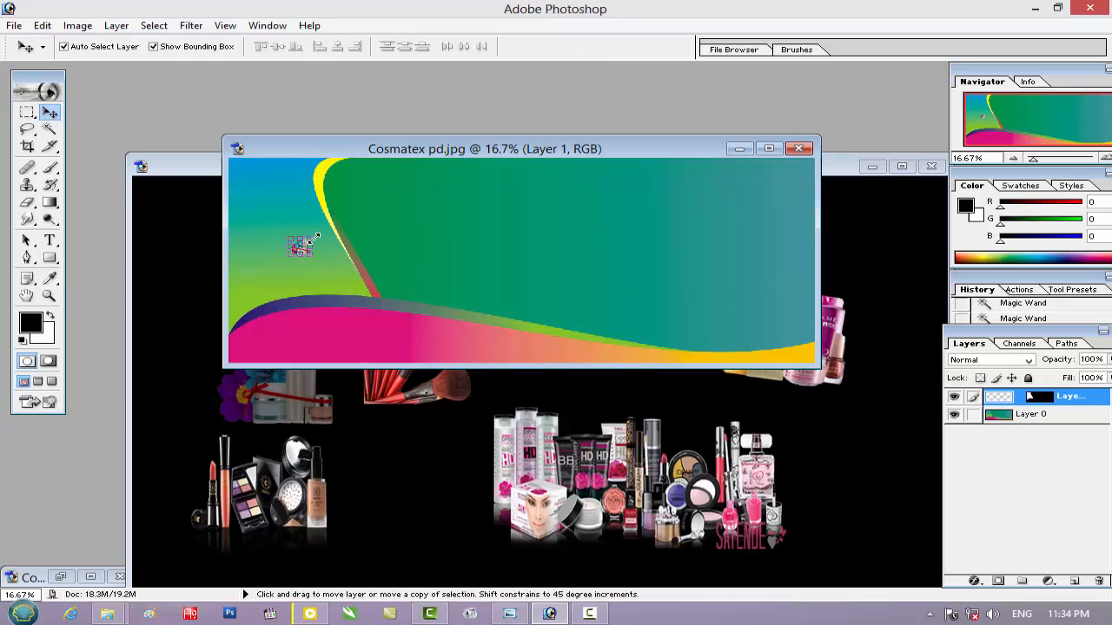
pyautogui.moveTo(317, 236); pyautogui.dragTo(355, 206)
pyautogui.moveTo(274, 269); pyautogui.dragTo(262, 295)
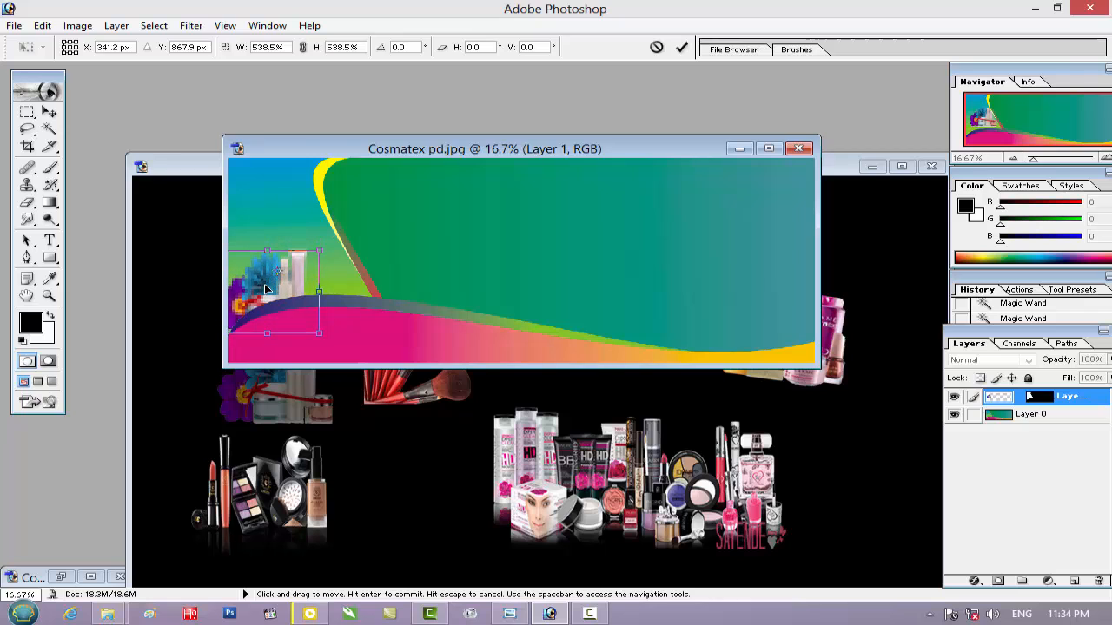
pyautogui.moveTo(321, 251); pyautogui.dragTo(343, 224)
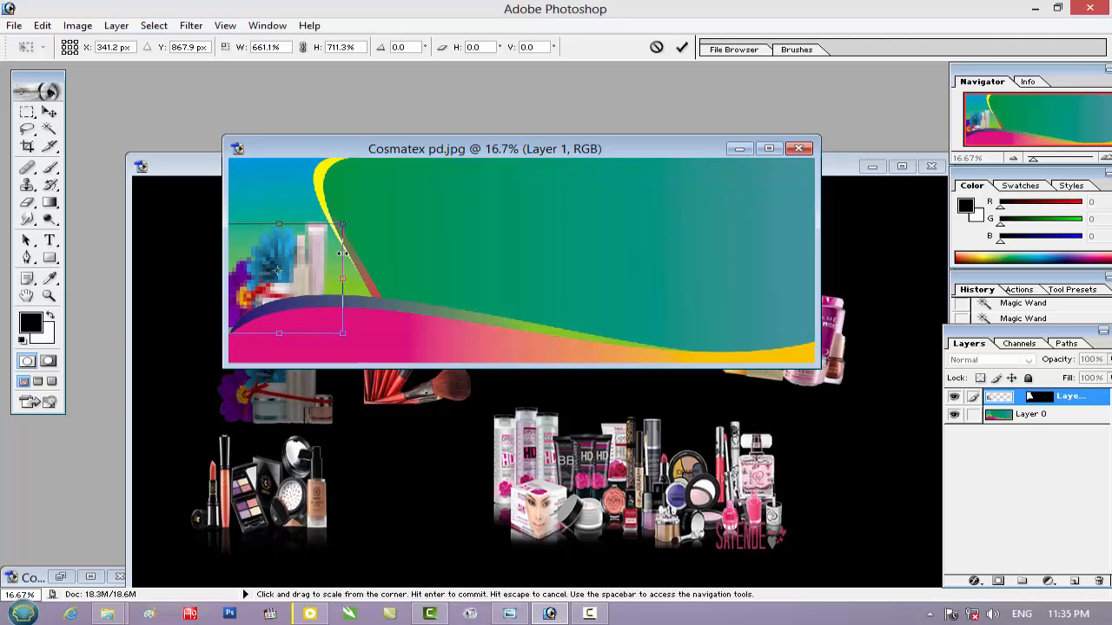
pyautogui.moveTo(354, 278); pyautogui.dragTo(393, 281)
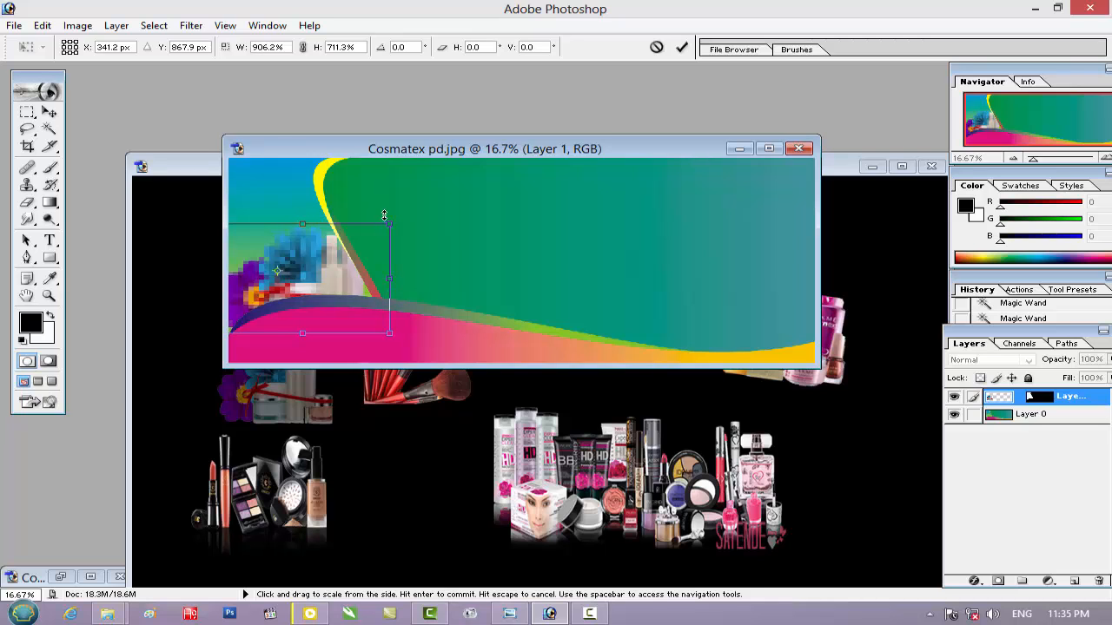
pyautogui.moveTo(390, 214); pyautogui.dragTo(377, 194)
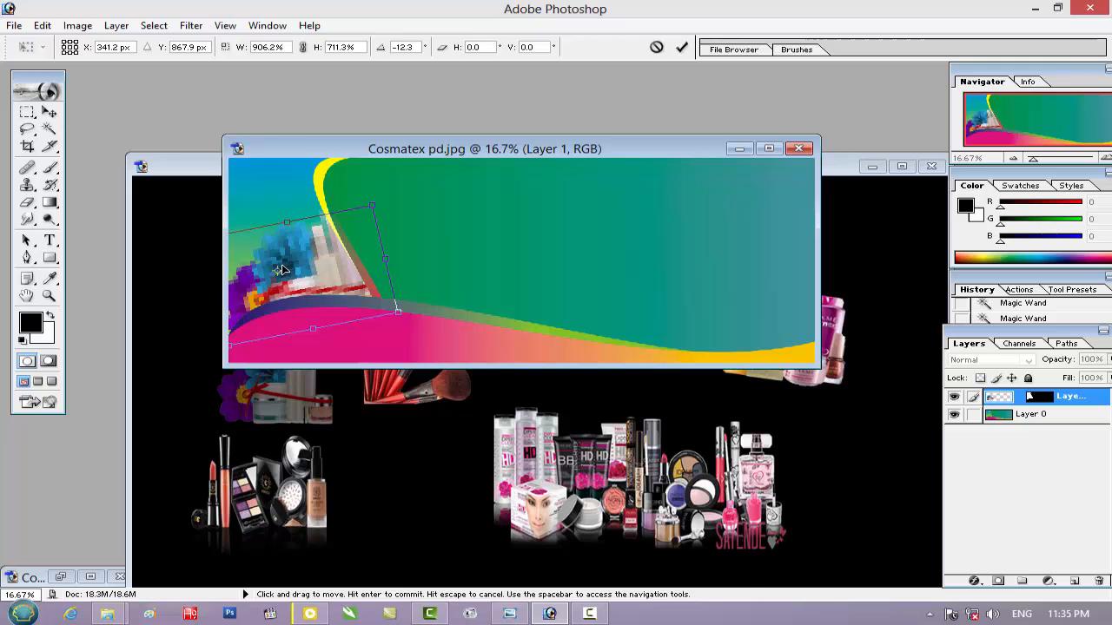
pyautogui.press('Return')
pyautogui.hotkey('ctrl', 'z')
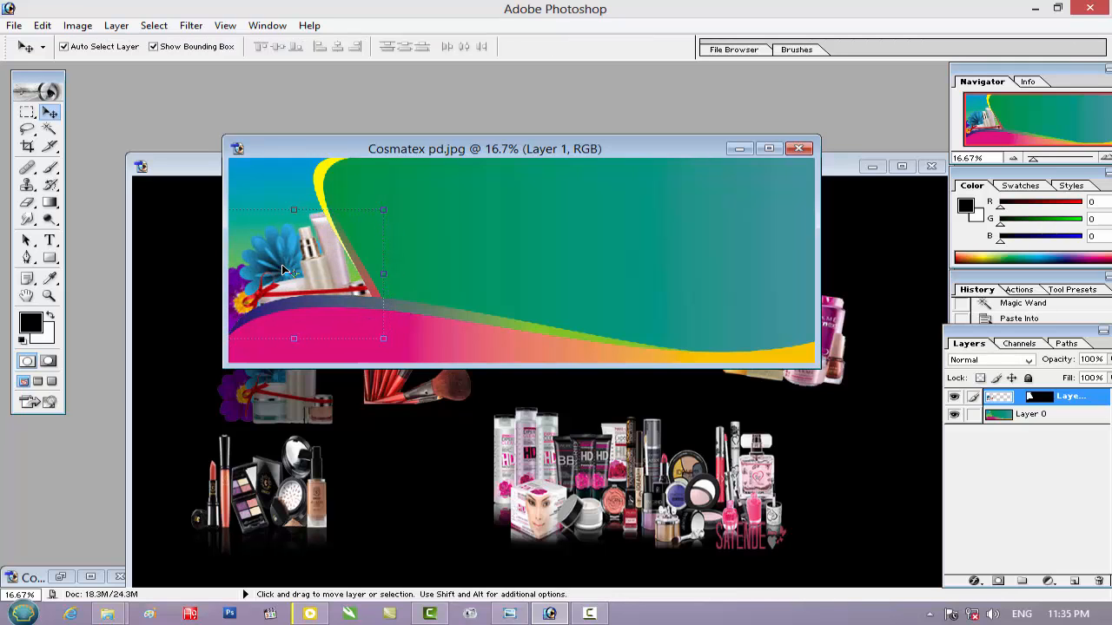
# Transform the flower-and-bottles image to about 92% width and 87% height, rotated about 10.8°, fitting it between the wave and the yellow curve
pyautogui.hotkey('ctrl', 't')
pyautogui.moveTo(383, 210)
pyautogui.mouseDown()
pyautogui.moveTo(374, 227)
pyautogui.moveTo(367, 218)
pyautogui.moveTo(392, 225)
pyautogui.mouseUp()
pyautogui.moveTo(302, 275); pyautogui.dragTo(313, 273)
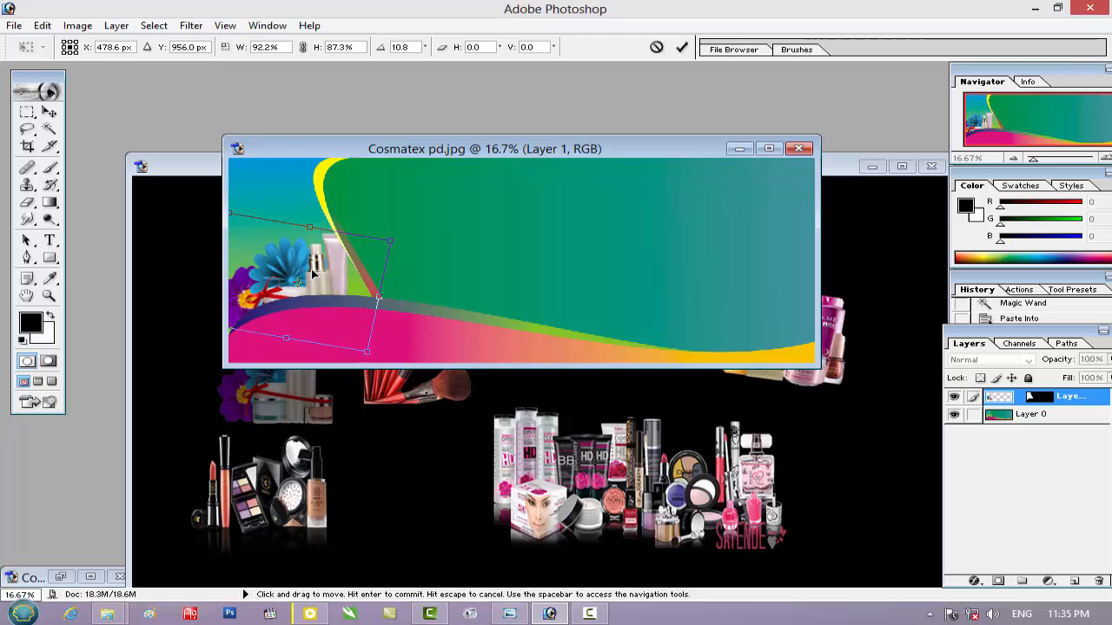
pyautogui.moveTo(235, 323); pyautogui.dragTo(238, 328)
pyautogui.press('Return')
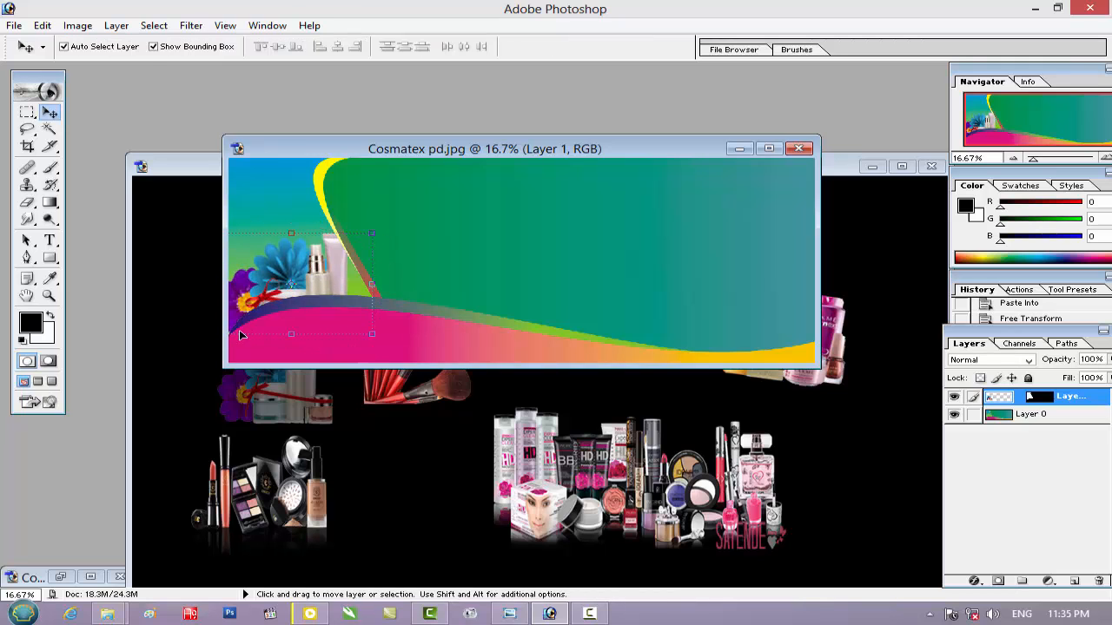
# Select the blue-to-green gradient area of Layer 0 behind and above the flowers with the Magic Wand at tolerance 32
pyautogui.click(1049, 417)
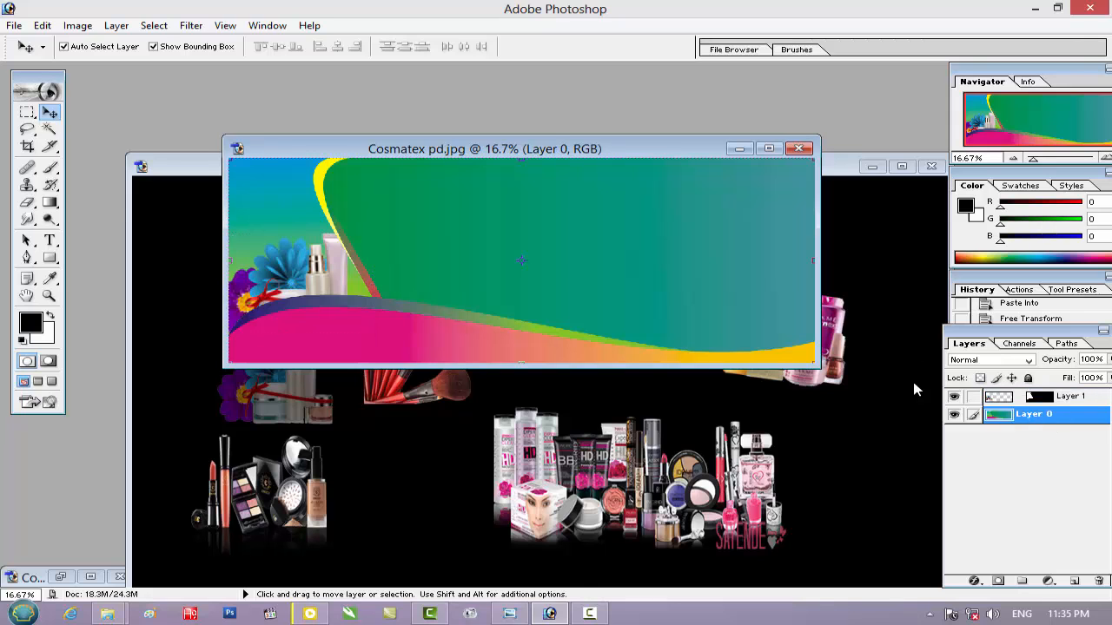
pyautogui.click(50, 128)
pyautogui.click(290, 212)
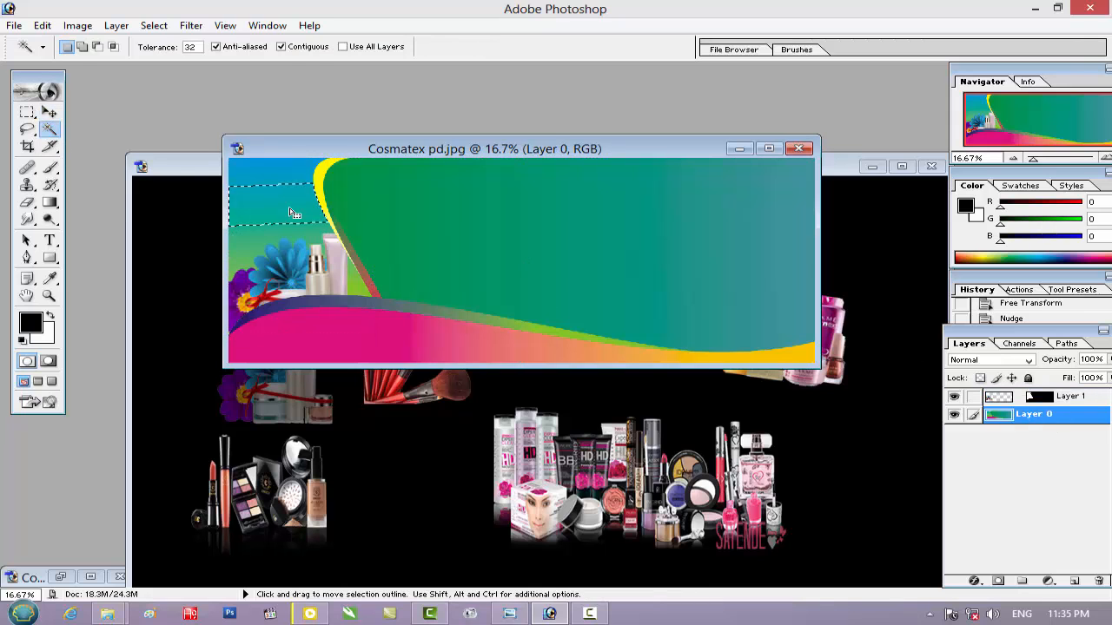
pyautogui.keyDown('shift'); pyautogui.click(286, 183); pyautogui.keyUp('shift')
pyautogui.keyDown('shift'); pyautogui.click(279, 175); pyautogui.keyUp('shift')
pyautogui.click(281, 172)
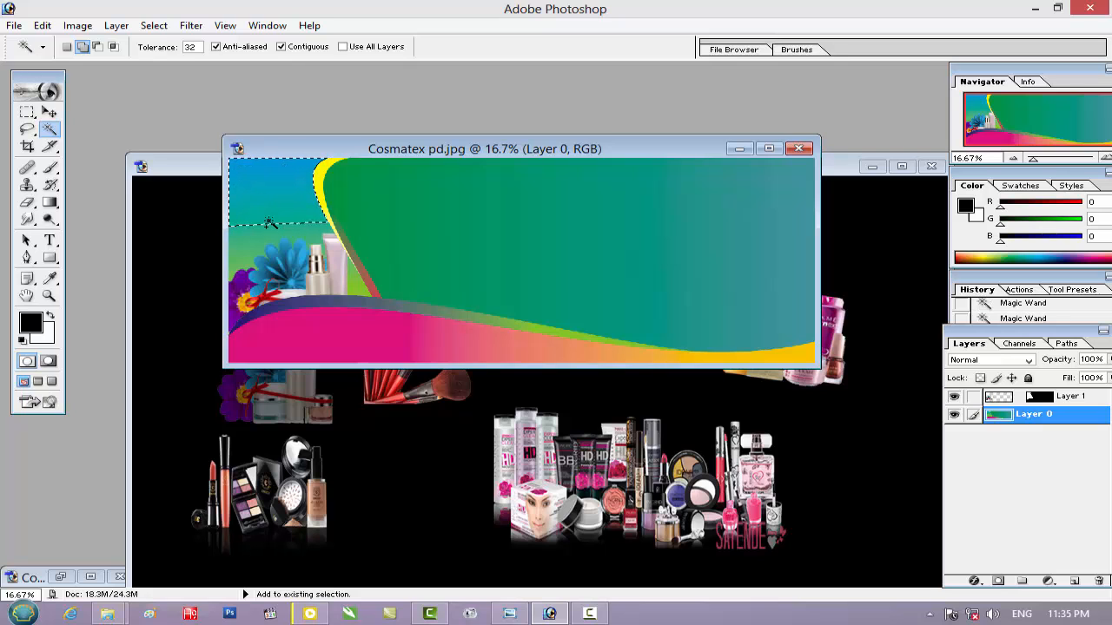
pyautogui.keyDown('shift'); pyautogui.click(241, 261); pyautogui.keyUp('shift')
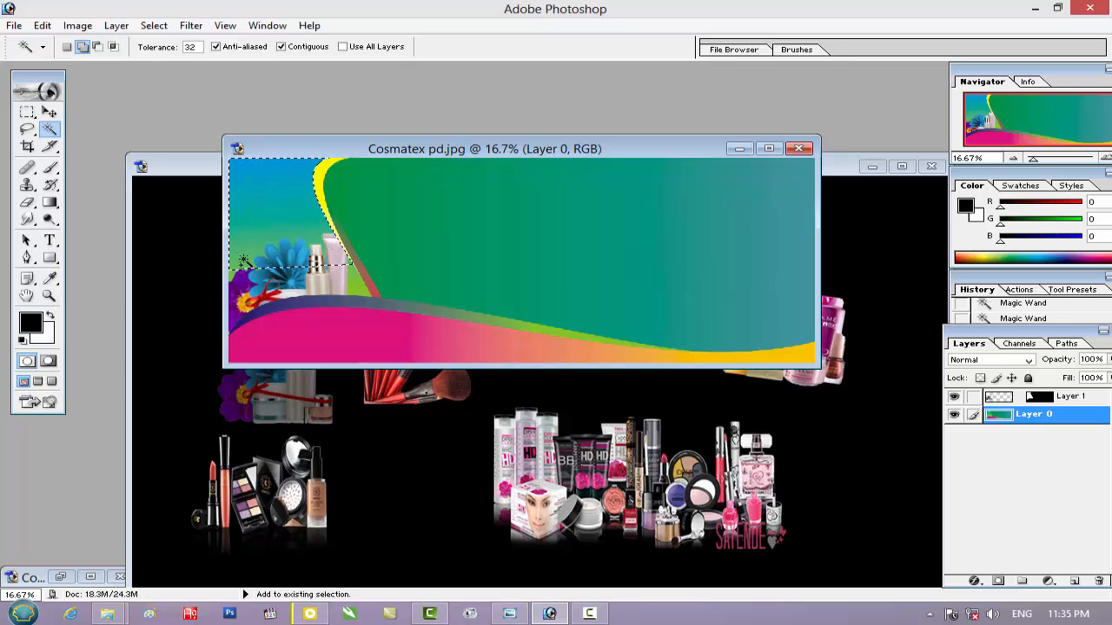
# Copy the lipstick-and-compact makeup set from Layer 5 of the cosmetics PSD and paste it into the selected gradient area of Cosmatex pd.jpg
pyautogui.click(174, 168)
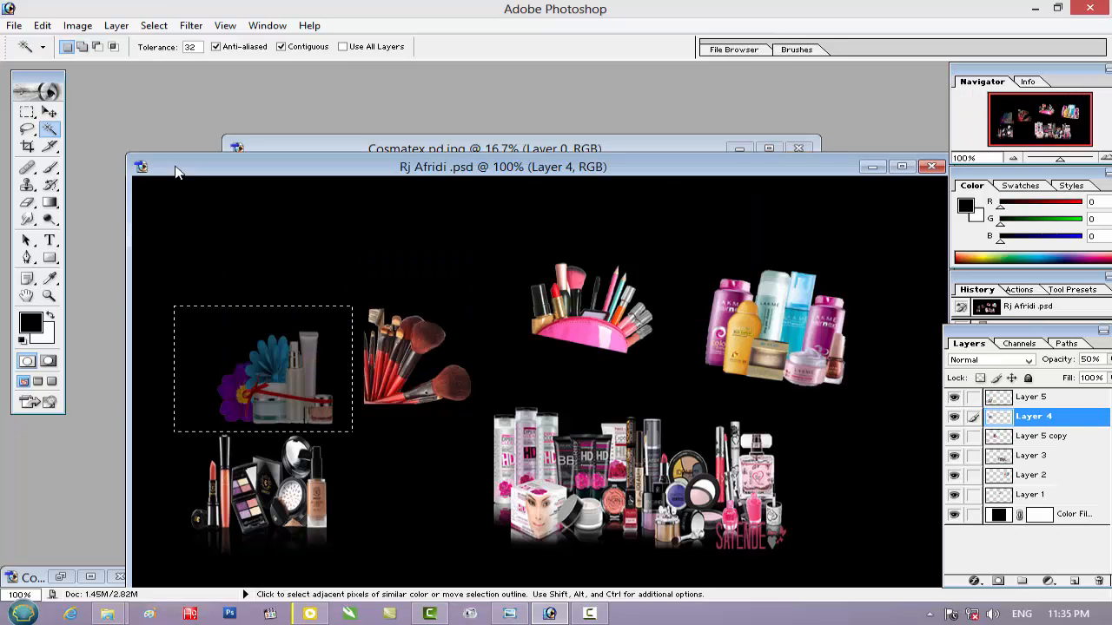
pyautogui.click(50, 112)
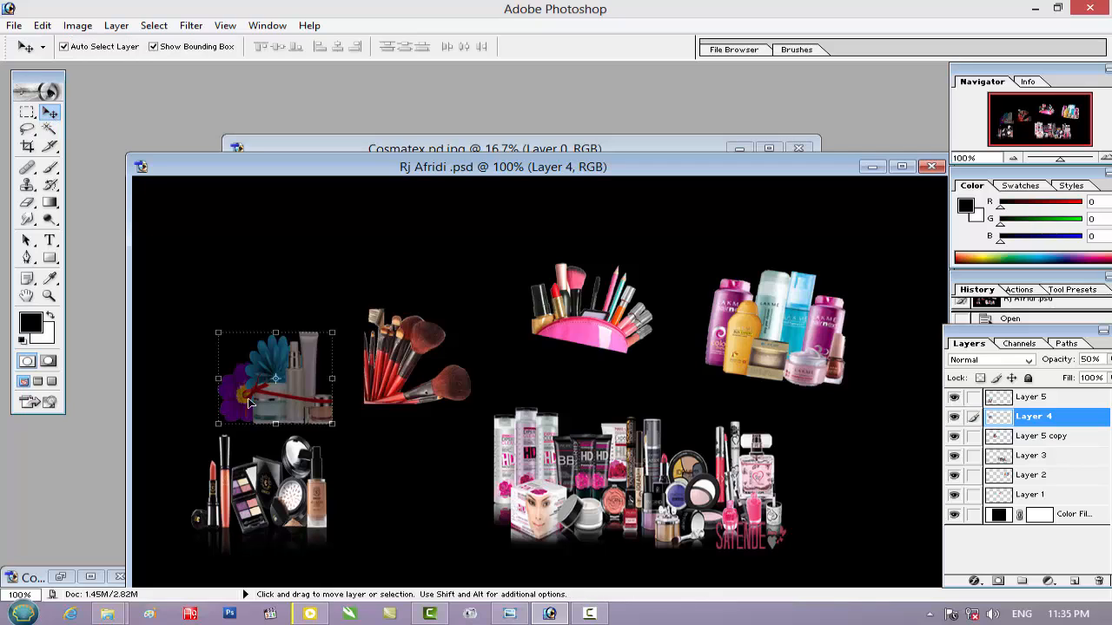
pyautogui.click(261, 471)
pyautogui.click(26, 112)
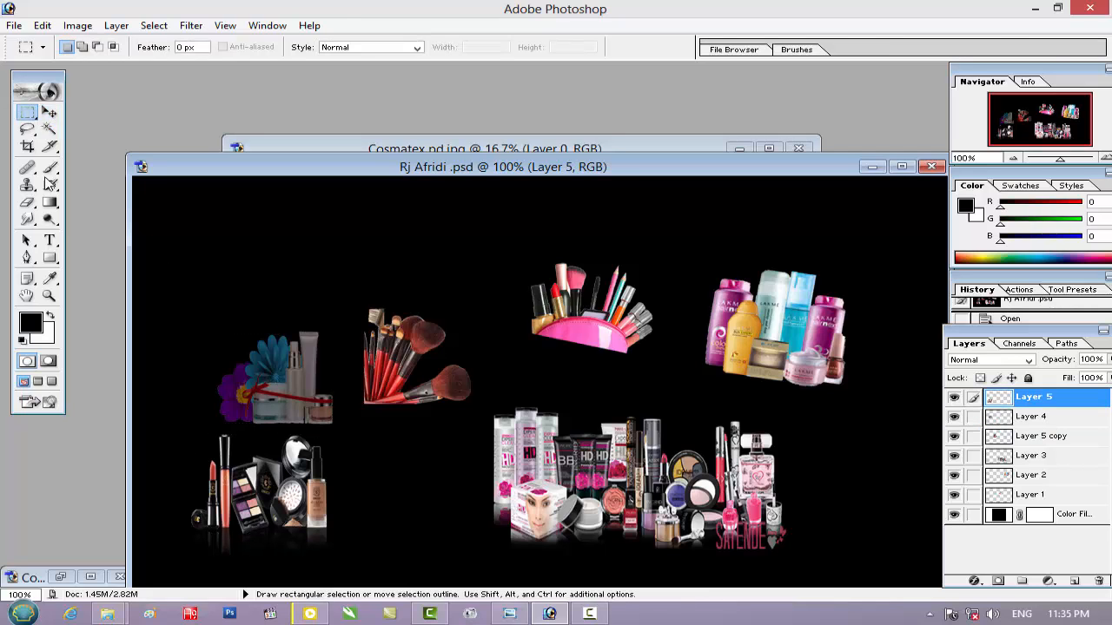
pyautogui.moveTo(365, 559); pyautogui.dragTo(367, 565)
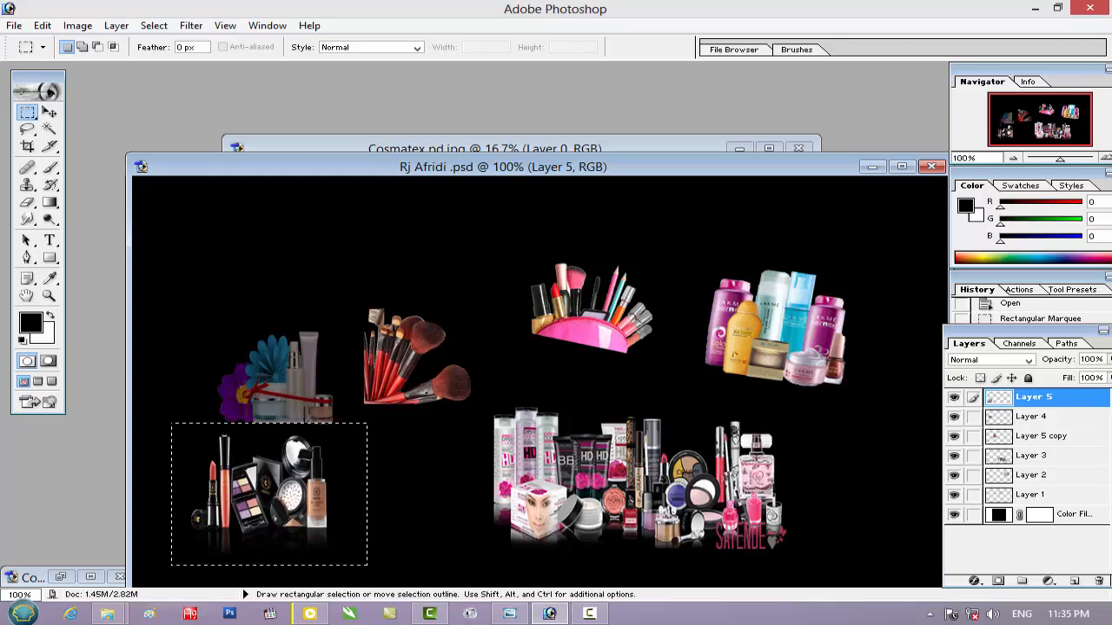
pyautogui.click(409, 149)
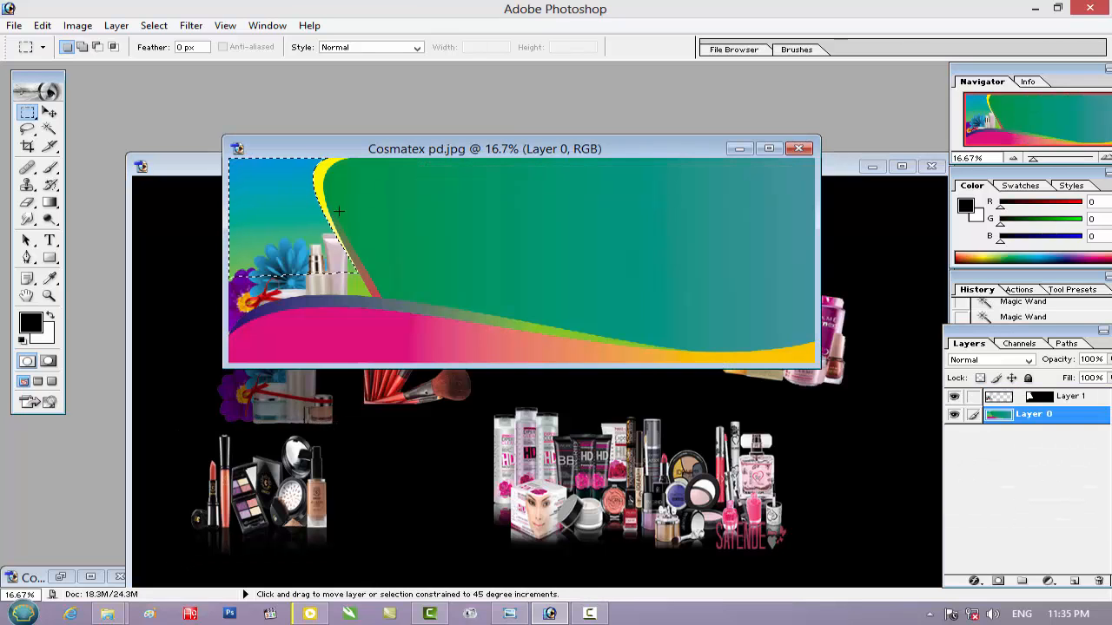
pyautogui.hotkey('ctrl', 'j')
# Enlarge the pasted makeup set to about 511% wide by 571% high and place it above the flowers at the banner's left edge
pyautogui.click(47, 114)
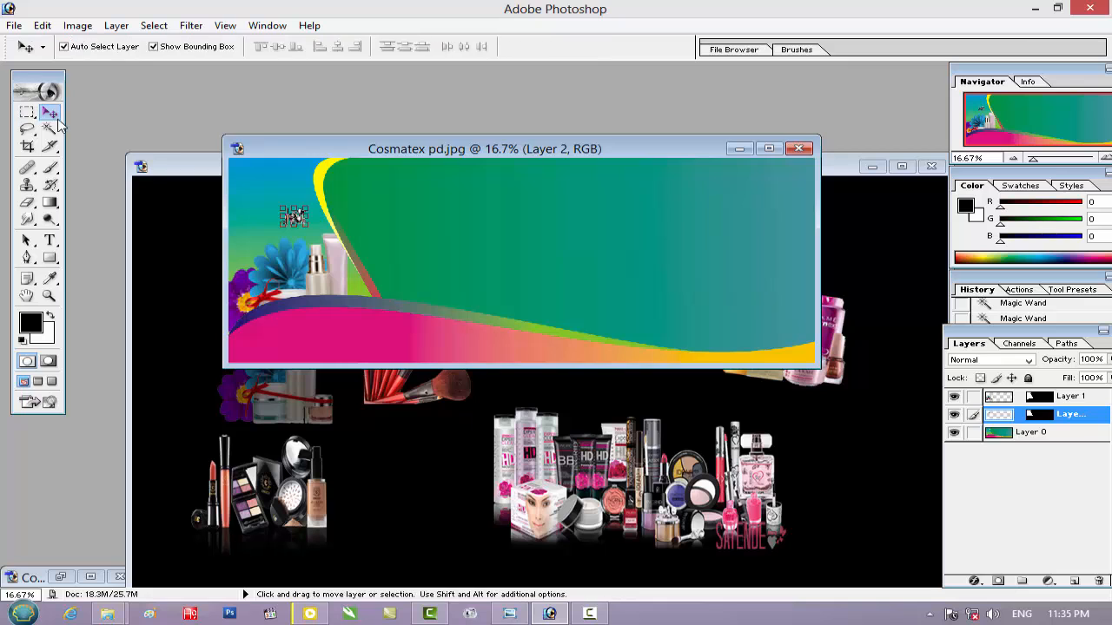
pyautogui.hotkey('alt', 'shift')
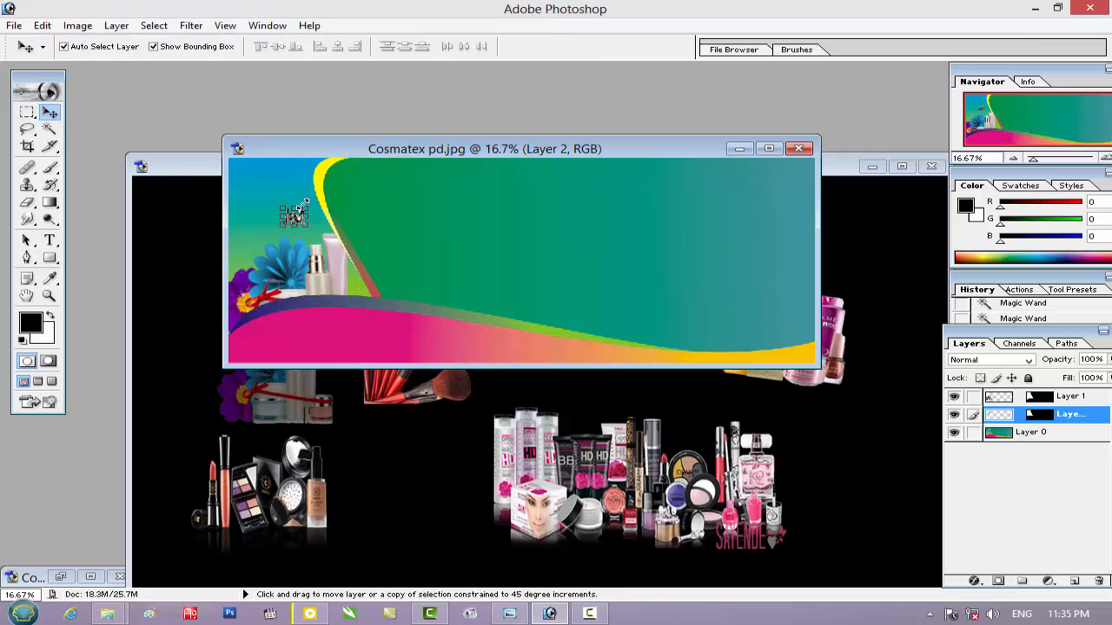
pyautogui.moveTo(311, 204); pyautogui.dragTo(342, 182)
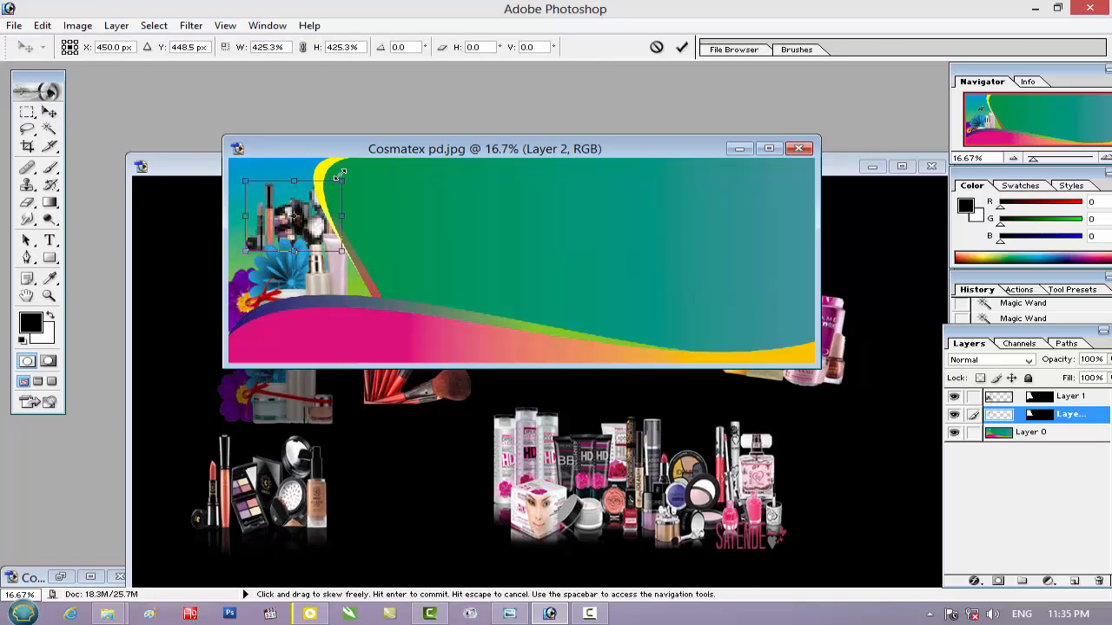
pyautogui.moveTo(246, 181); pyautogui.dragTo(229, 167)
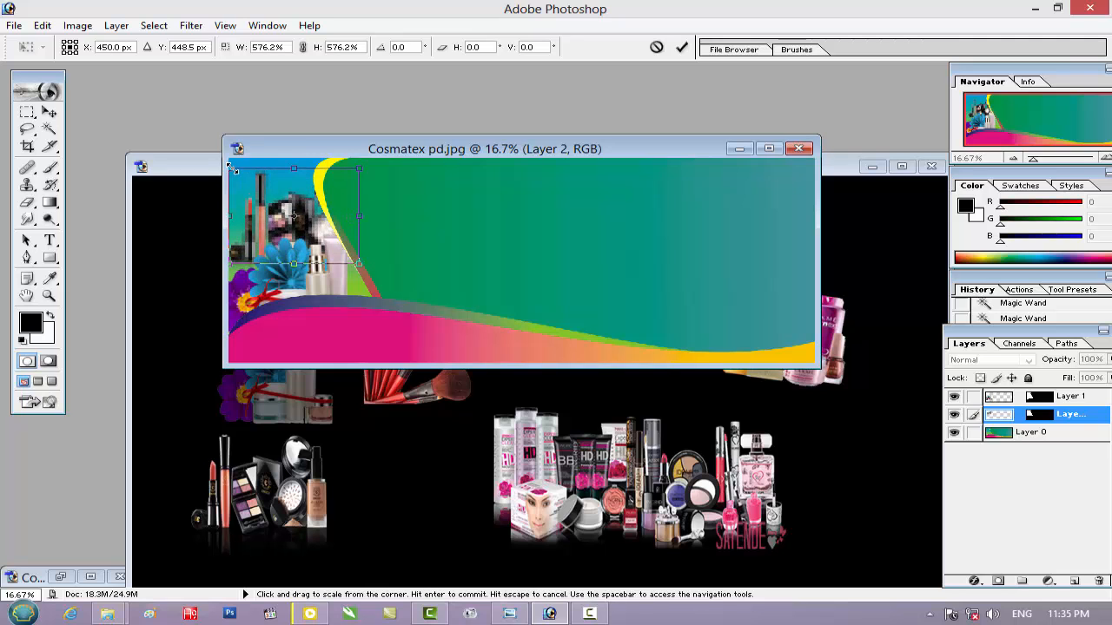
pyautogui.moveTo(298, 210); pyautogui.dragTo(279, 210)
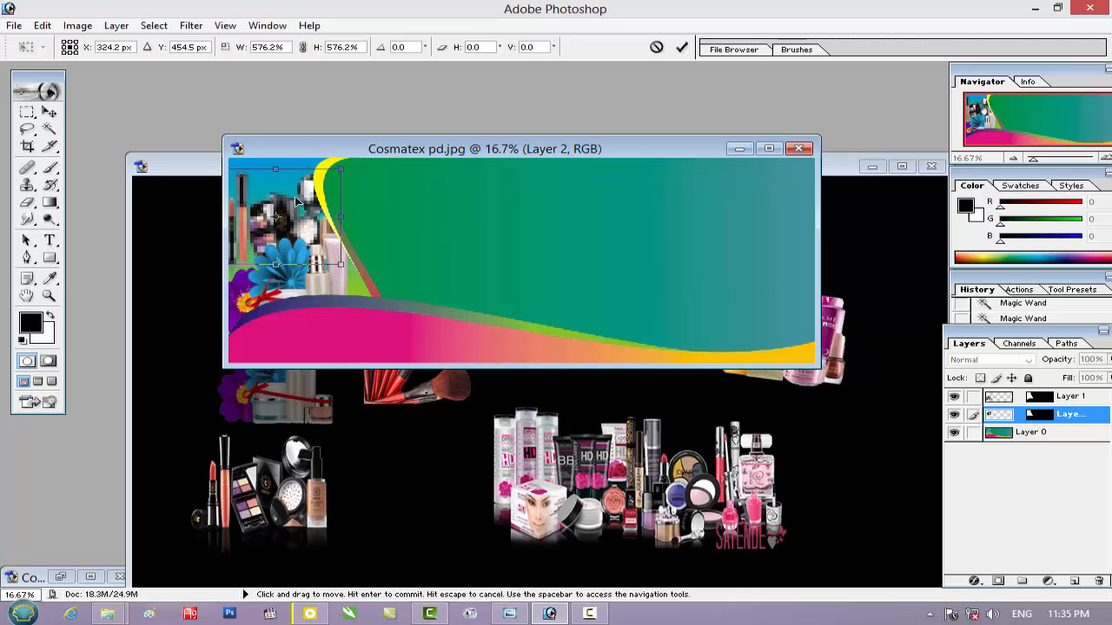
pyautogui.moveTo(332, 163); pyautogui.dragTo(328, 165)
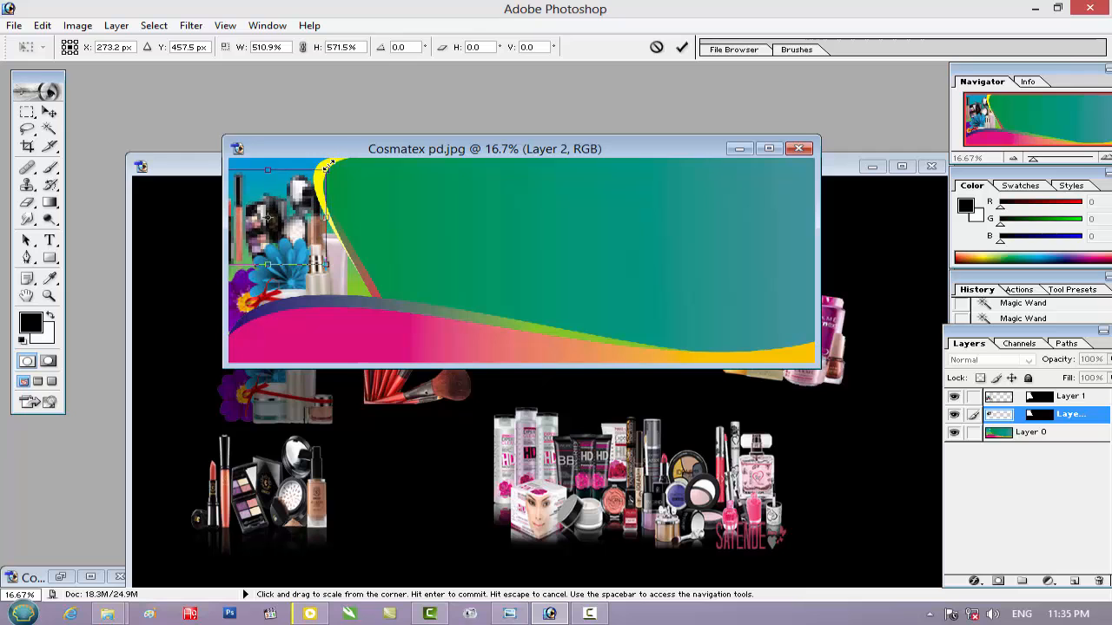
pyautogui.press('Return')
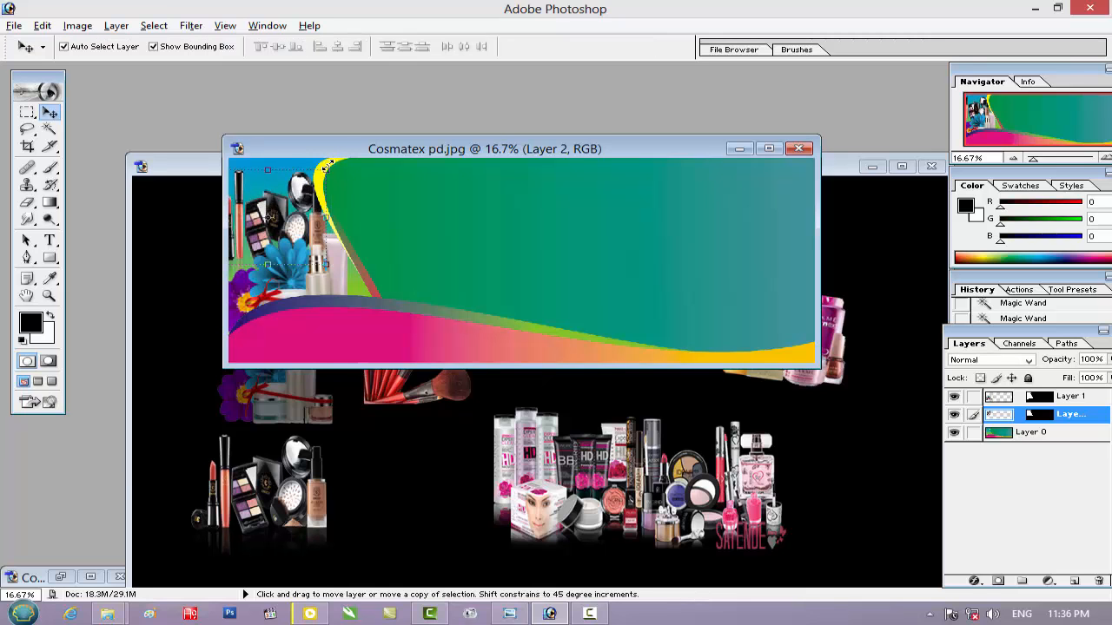
# Refine the makeup set to about 87% width and 95.5% height, rotated about 1.4°, so it fits left of the yellow curve
pyautogui.hotkey('ctrl', '+')
pyautogui.hotkey('ctrl', '+')
pyautogui.moveTo(103, 289); pyautogui.dragTo(402, 368)
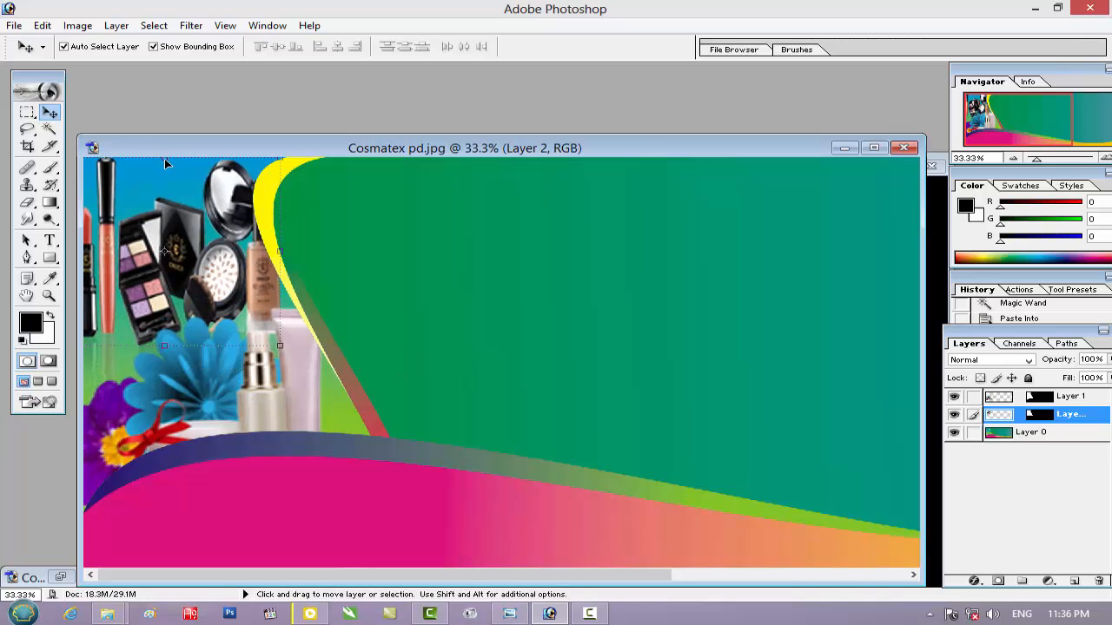
pyautogui.moveTo(168, 186)
pyautogui.mouseDown()
pyautogui.moveTo(168, 202)
pyautogui.moveTo(165, 181)
pyautogui.mouseUp()
pyautogui.moveTo(304, 172); pyautogui.dragTo(280, 160)
pyautogui.moveTo(196, 242); pyautogui.dragTo(203, 232)
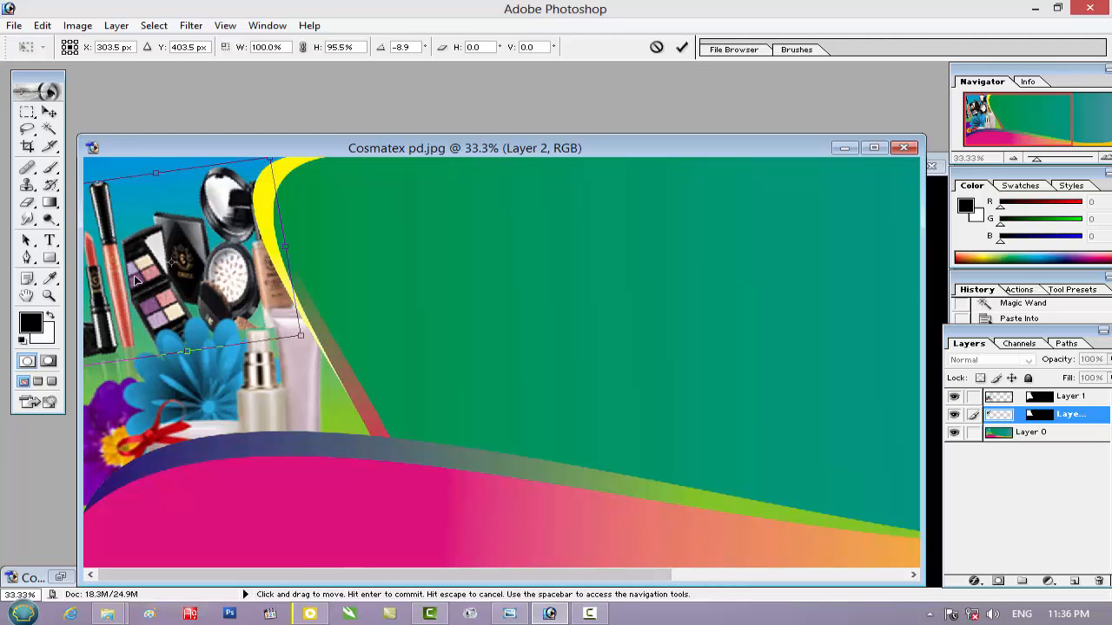
pyautogui.moveTo(134, 277); pyautogui.dragTo(199, 276)
pyautogui.moveTo(119, 278); pyautogui.dragTo(133, 276)
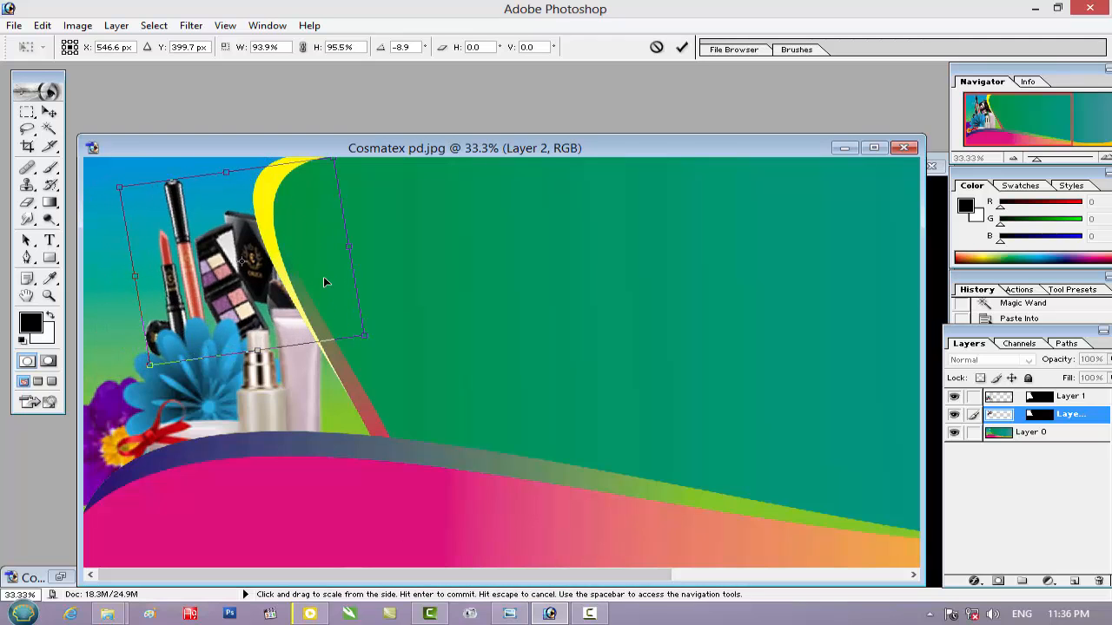
pyautogui.moveTo(221, 239); pyautogui.dragTo(163, 238)
pyautogui.moveTo(331, 350); pyautogui.dragTo(311, 364)
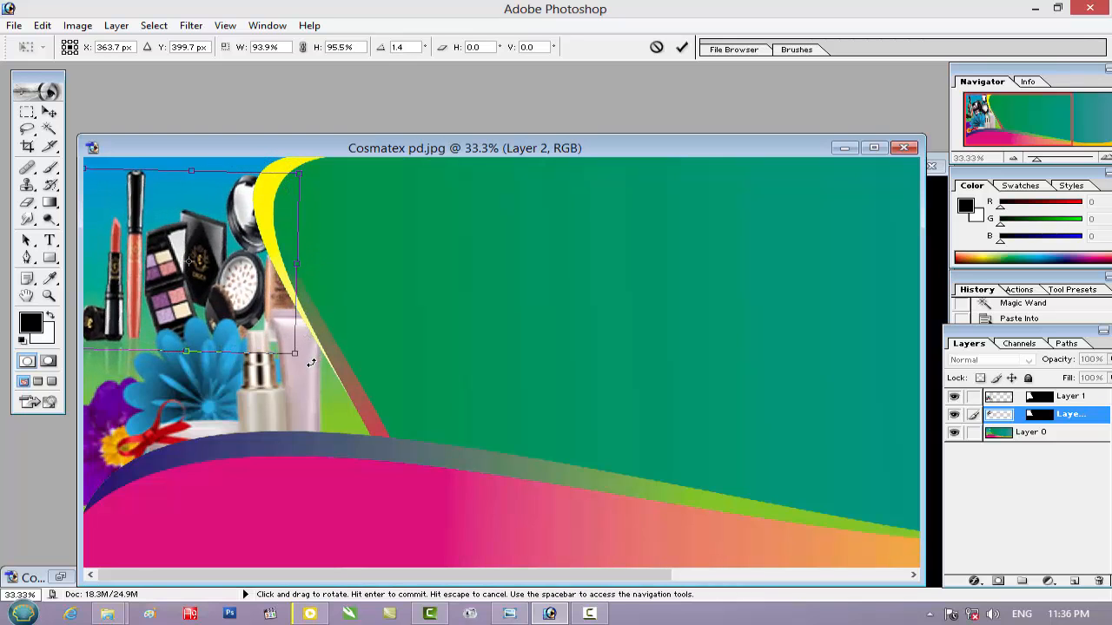
pyautogui.moveTo(298, 262); pyautogui.dragTo(288, 264)
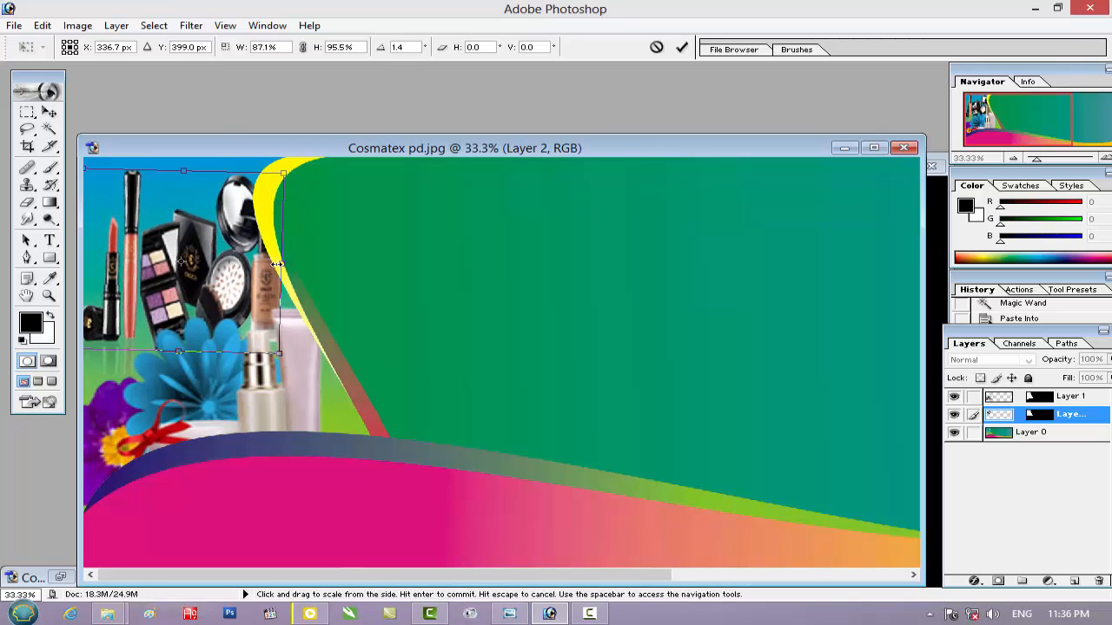
pyautogui.press('Return')
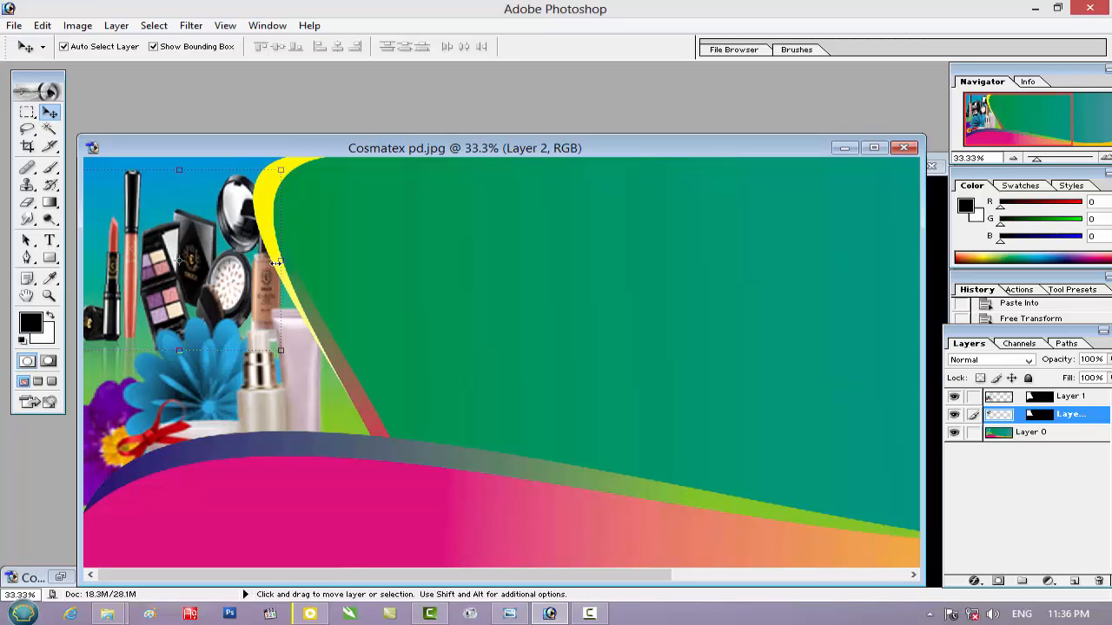
# Save the banner with its layers as Cosmatex pd.psd in New folder
pyautogui.moveTo(645, 139); pyautogui.dragTo(580, 135)
pyautogui.hotkey('ctrl', 'shift', 's')
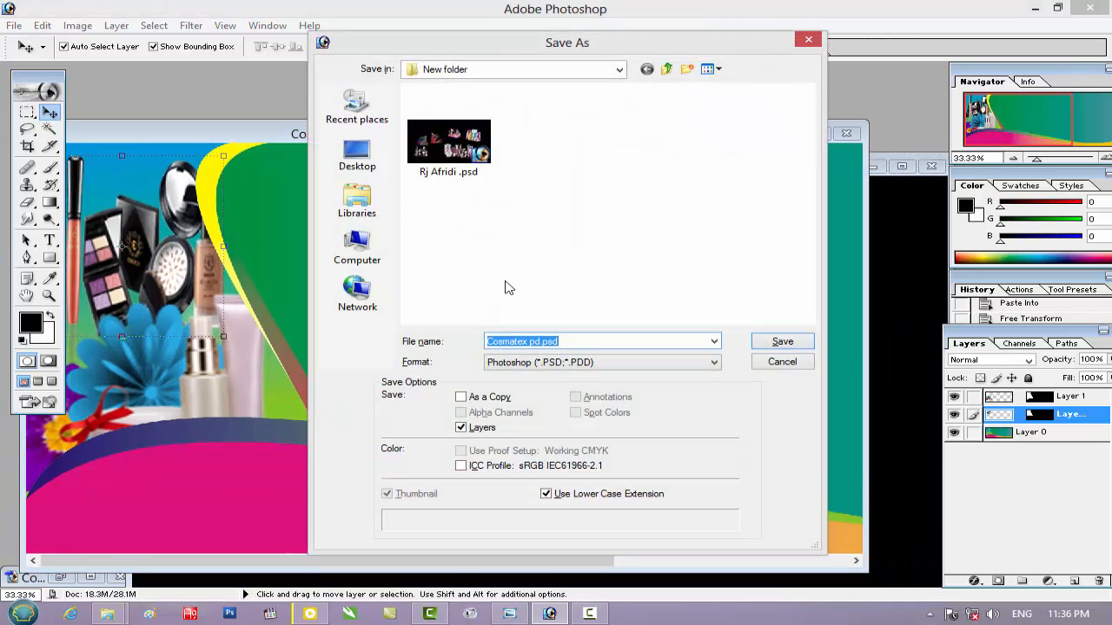
pyautogui.click(781, 345)
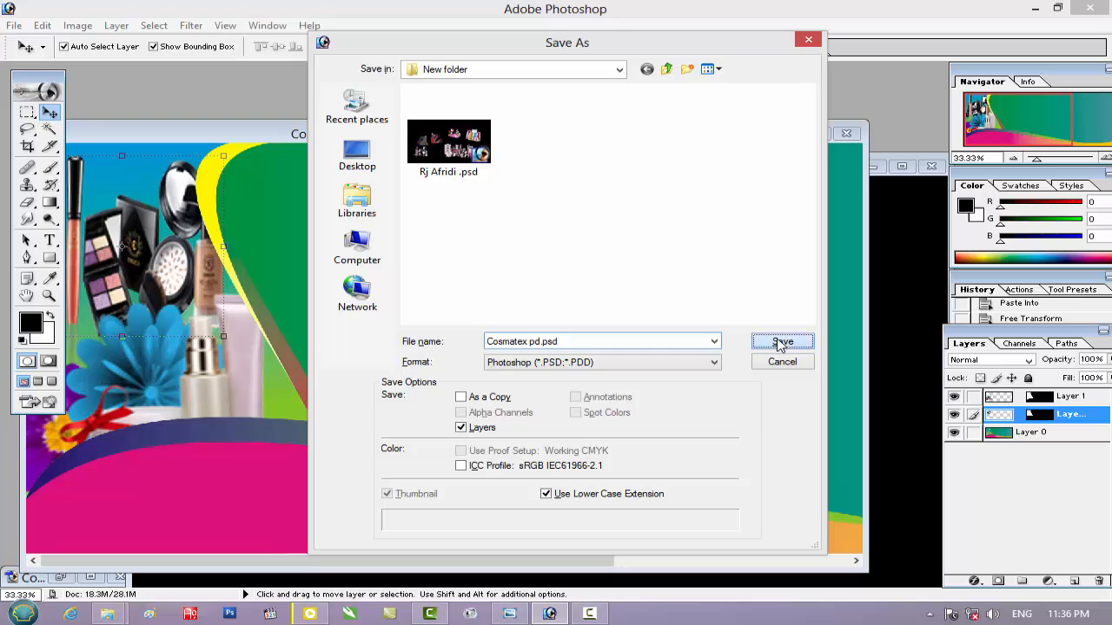
# Clear the space around the banner, reduce its view to 16.7%, and bring the cosmetics PSD back to the front
pyautogui.moveTo(571, 144); pyautogui.dragTo(603, 193)
pyautogui.click(705, 167)
pyautogui.click(870, 168)
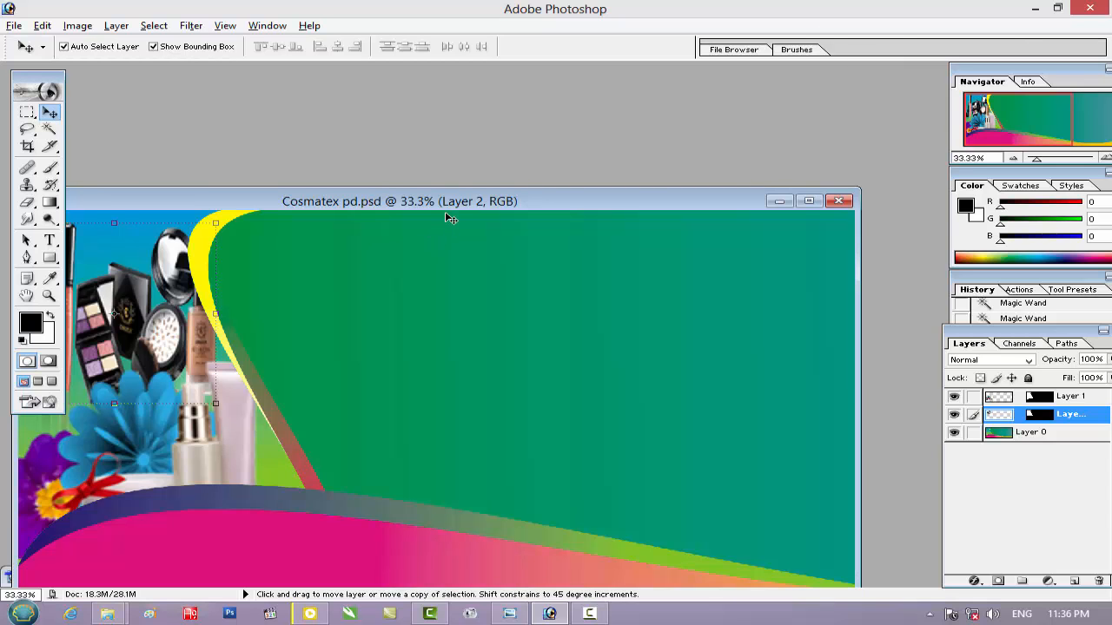
pyautogui.hotkey('ctrl', '-')
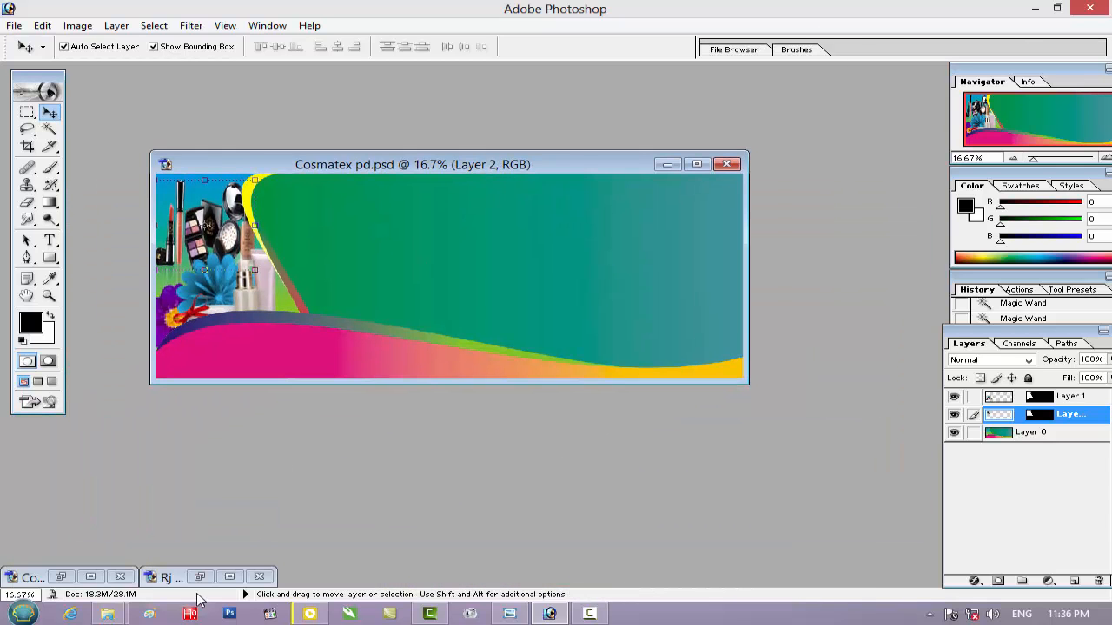
pyautogui.click(200, 577)
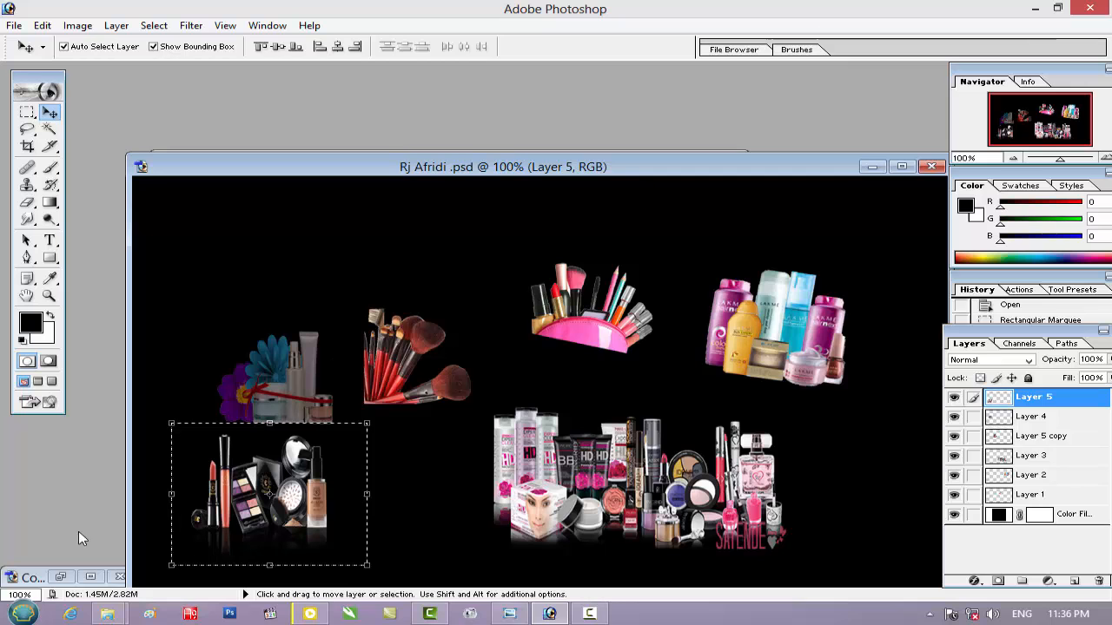
# Check the finished reference banner for the next product image, minimise it and clear the cosmetics PSD away from the working banner
pyautogui.click(62, 577)
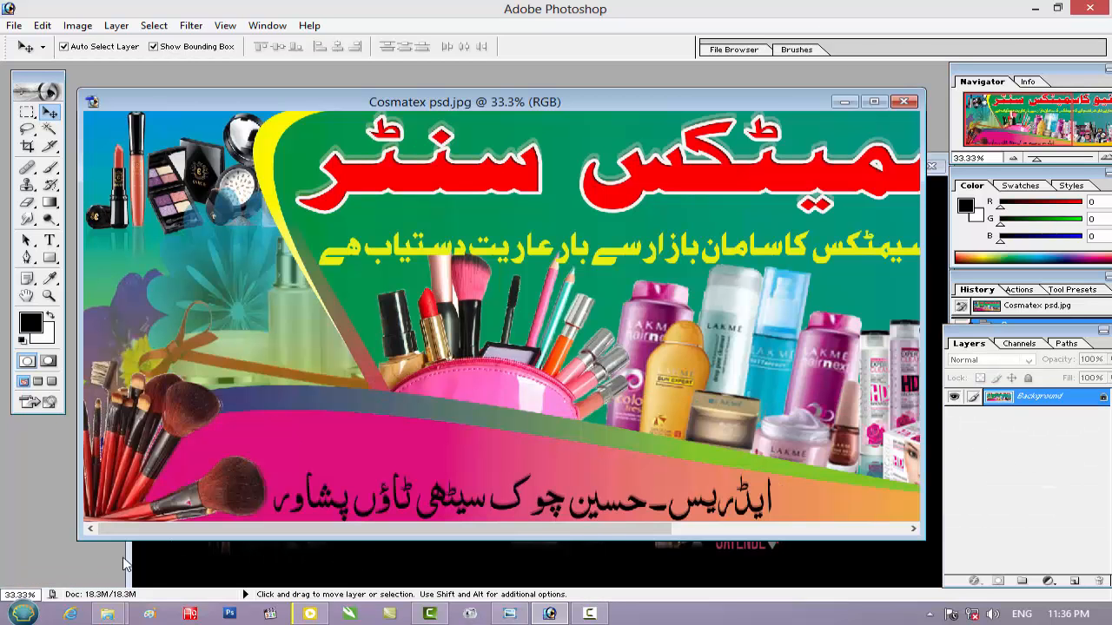
pyautogui.click(850, 104)
pyautogui.moveTo(695, 172); pyautogui.dragTo(634, 284)
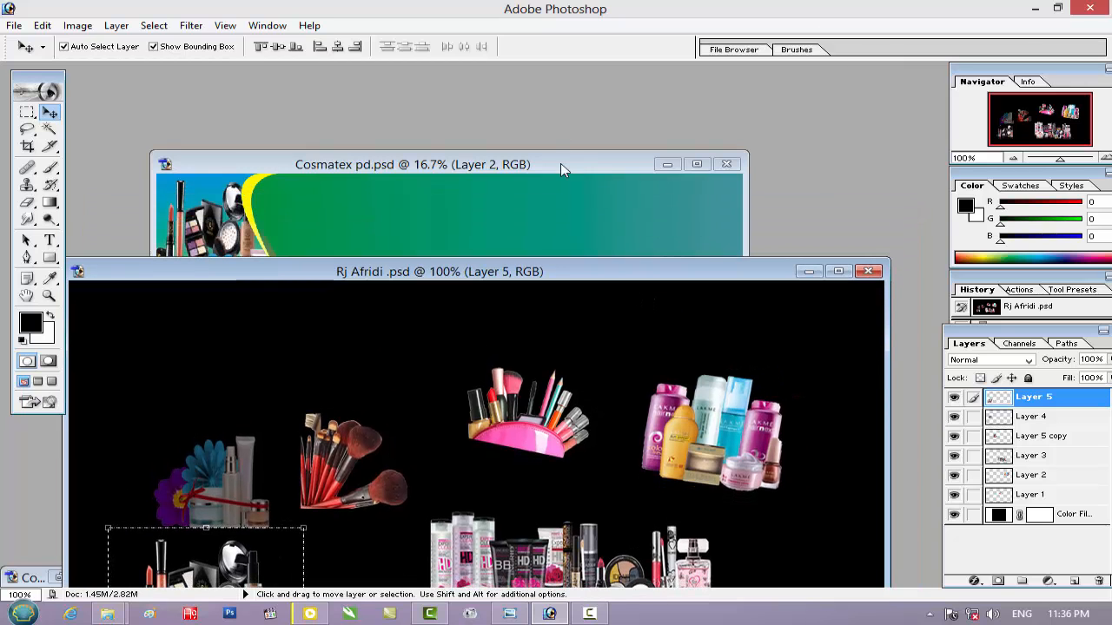
# Select the large green-to-teal area of Layer 0 in Cosmatex pd.psd with the Magic Wand at tolerance 32, adding the teal part
pyautogui.click(561, 168)
pyautogui.click(1034, 433)
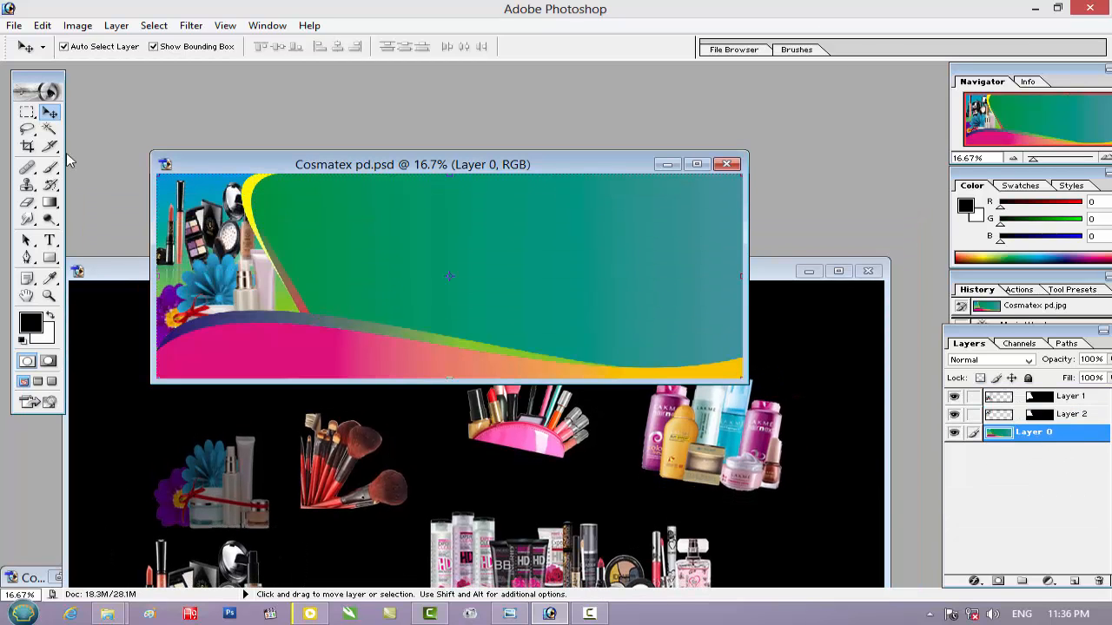
pyautogui.click(49, 130)
pyautogui.click(371, 314)
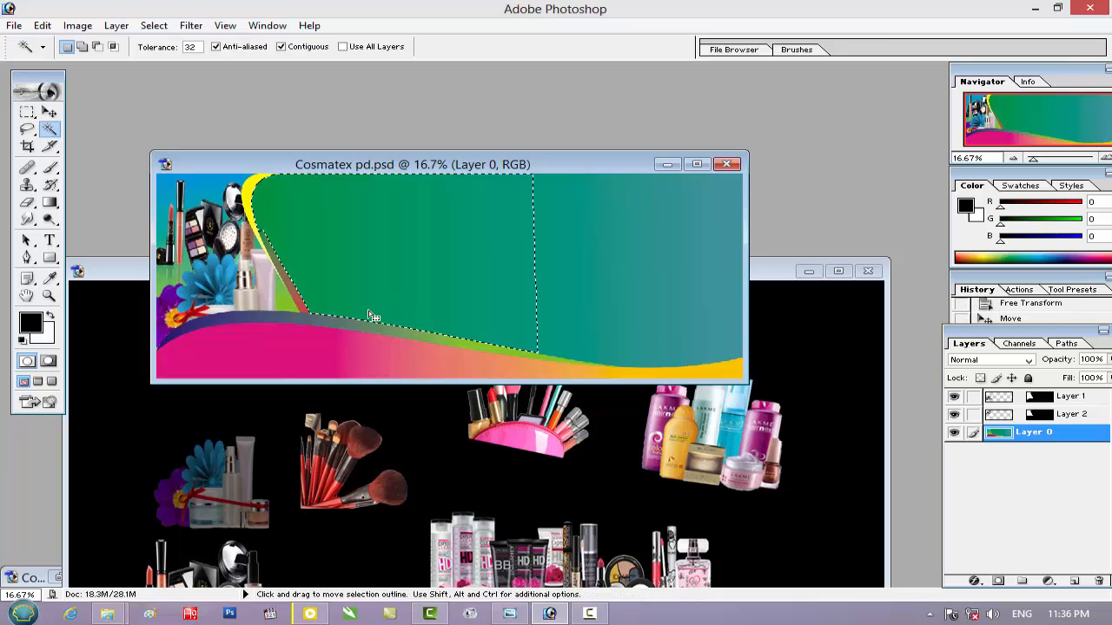
pyautogui.keyDown('shift'); pyautogui.click(599, 330); pyautogui.keyUp('shift')
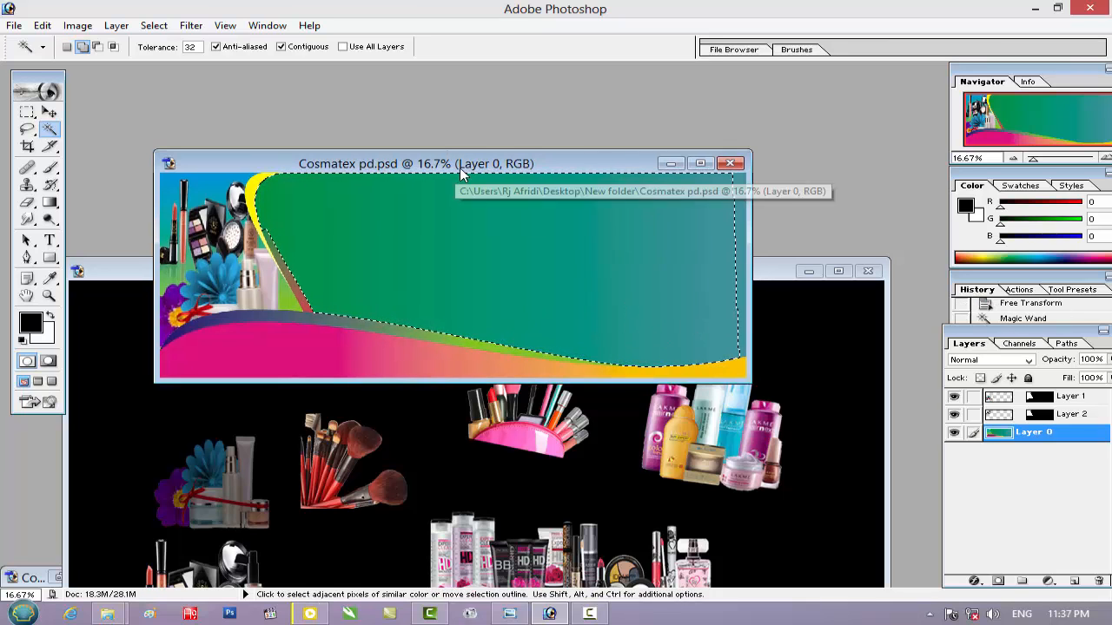
pyautogui.moveTo(460, 167); pyautogui.dragTo(467, 134)
# In the cosmetics PSD, make the pink makeup bag's layer active and copy a rectangular selection around the bag
pyautogui.click(695, 271)
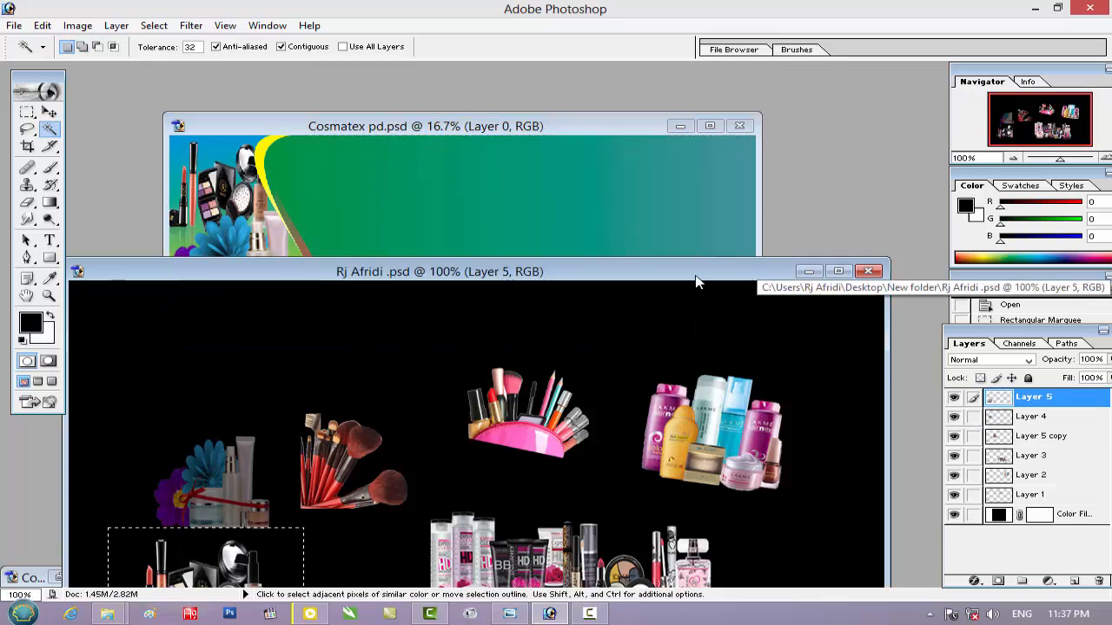
pyautogui.click(49, 113)
pyautogui.click(511, 405)
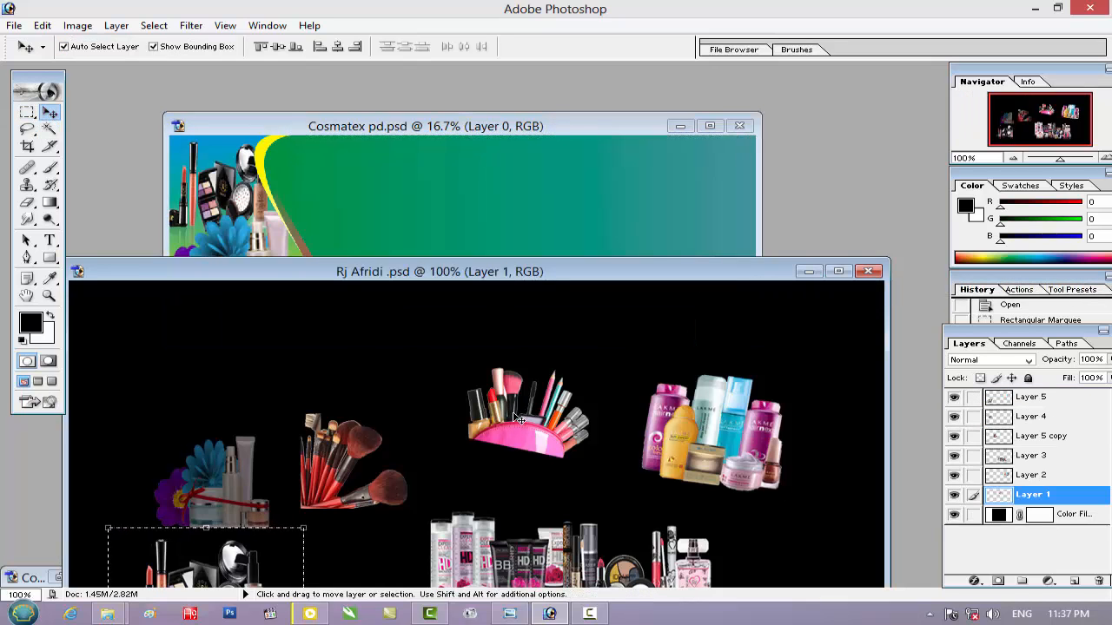
pyautogui.hotkey('ctrl', 'd')
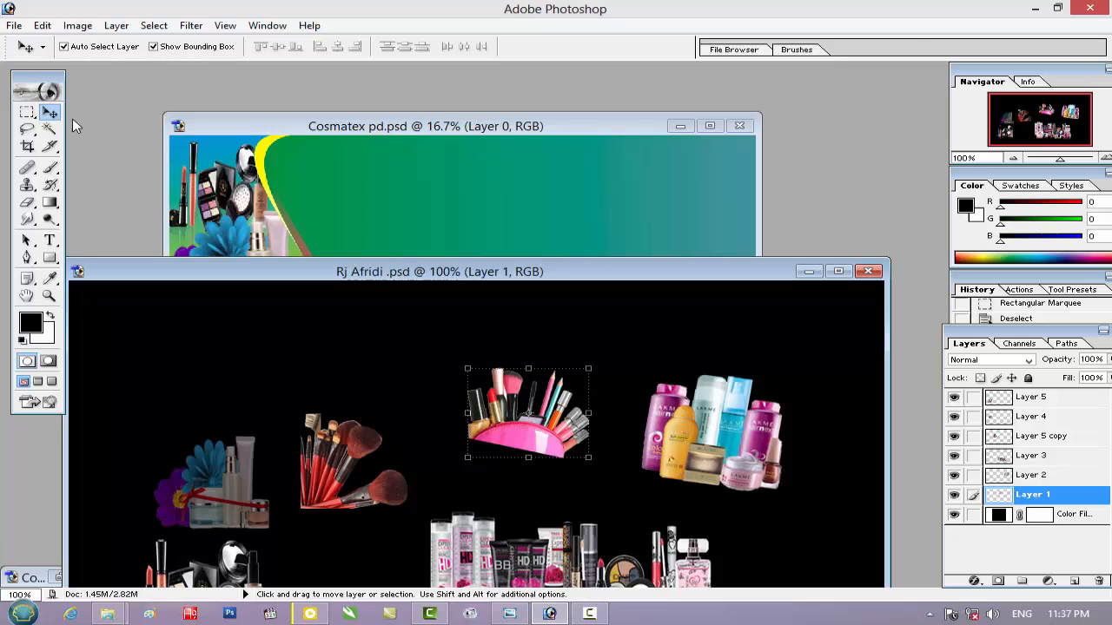
pyautogui.click(26, 113)
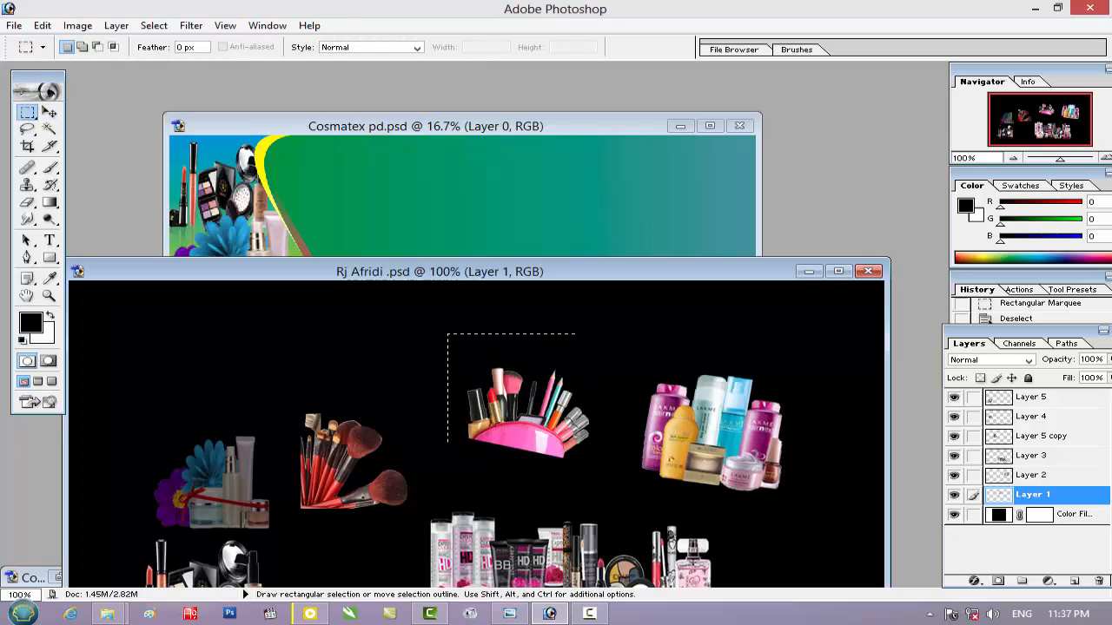
pyautogui.moveTo(605, 481); pyautogui.dragTo(608, 481)
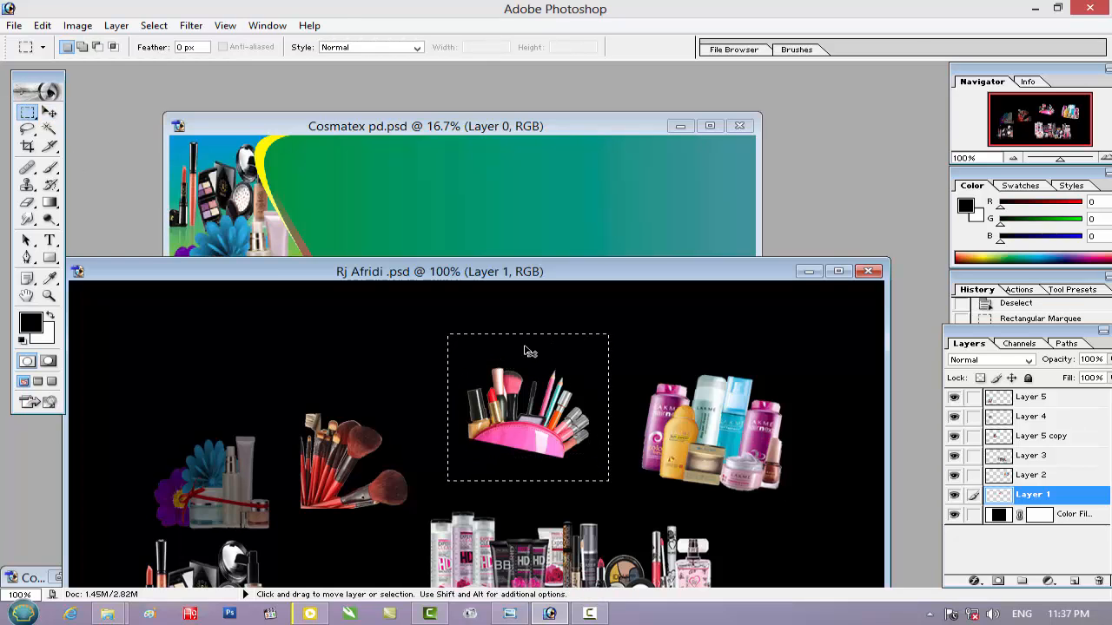
# Paste the pink makeup bag into the green selection of Cosmatex pd.psd
pyautogui.click(442, 125)
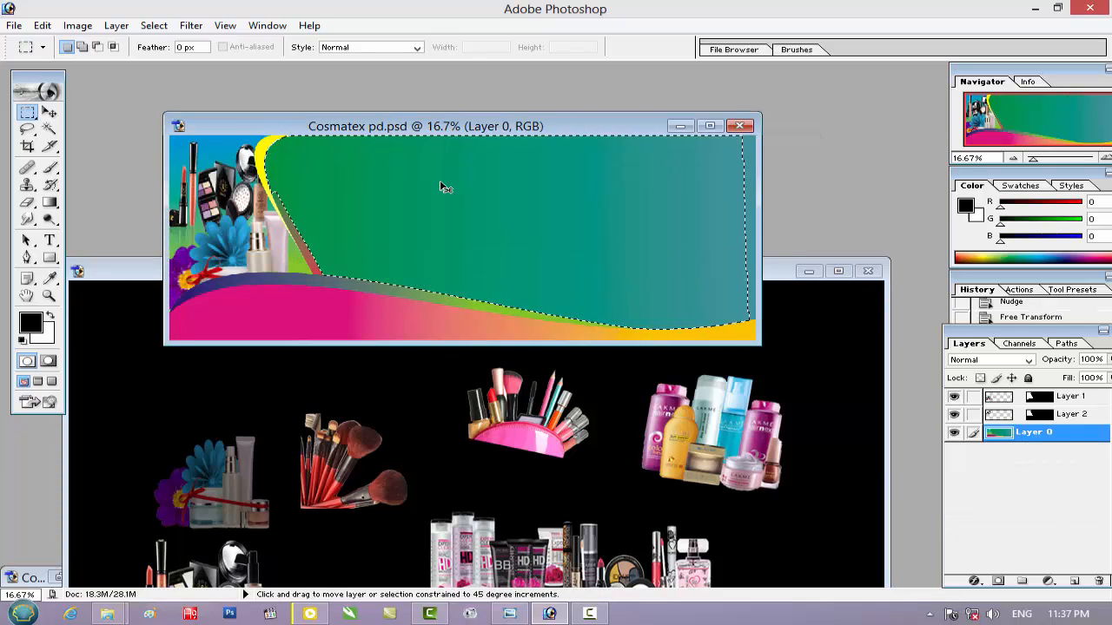
pyautogui.hotkey('ctrl', 'shift', 'v')
pyautogui.click(51, 114)
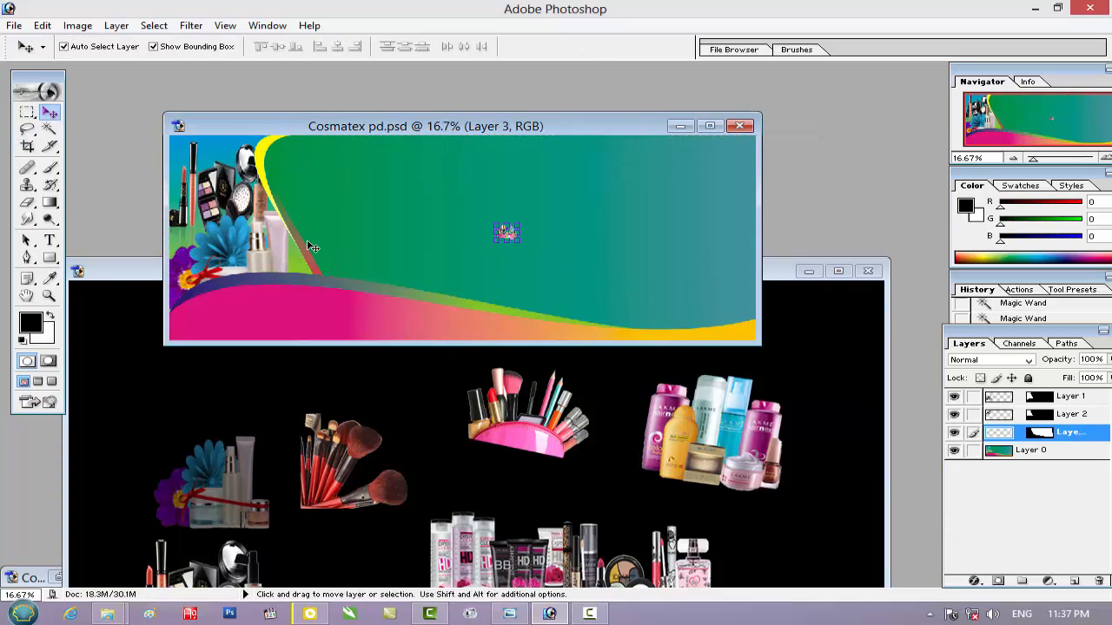
# Enlarge the pasted makeup bag roughly eightfold and place it just right of the yellow curve, resting on the lower wave
pyautogui.press('shift')
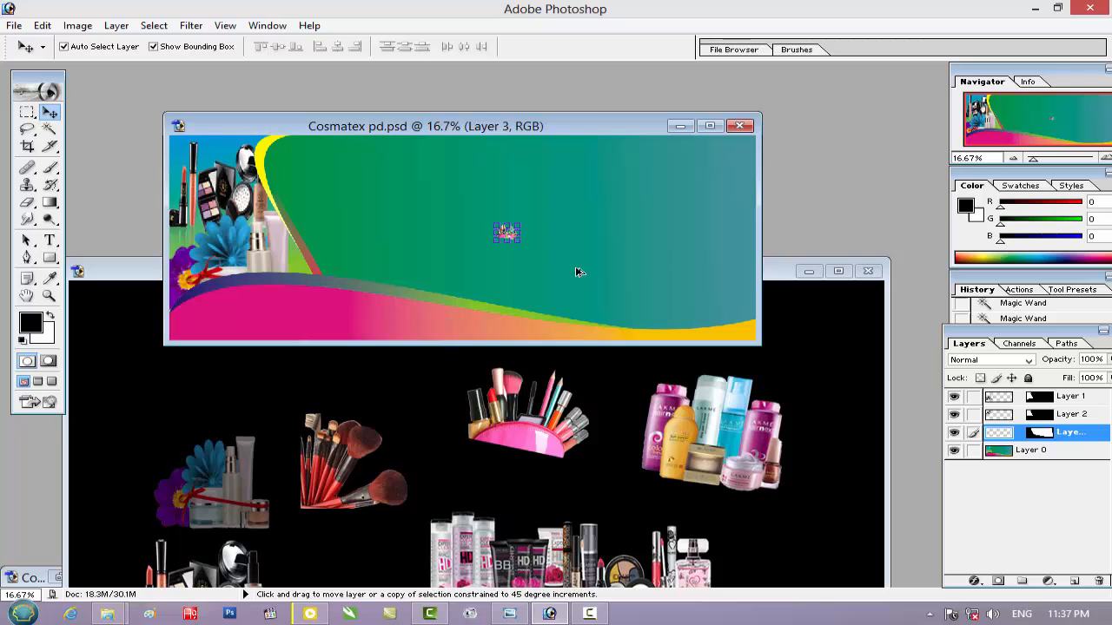
pyautogui.moveTo(521, 219); pyautogui.dragTo(604, 168)
pyautogui.moveTo(501, 267); pyautogui.dragTo(396, 273)
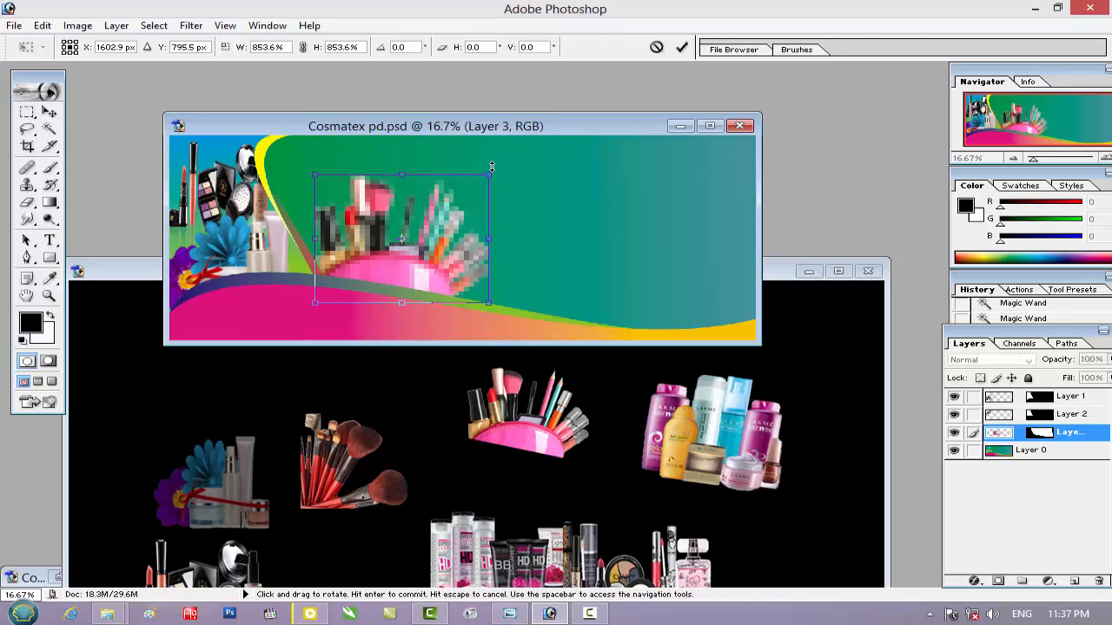
pyautogui.moveTo(501, 168); pyautogui.dragTo(487, 196)
pyautogui.moveTo(413, 237); pyautogui.dragTo(417, 239)
pyautogui.press('Return')
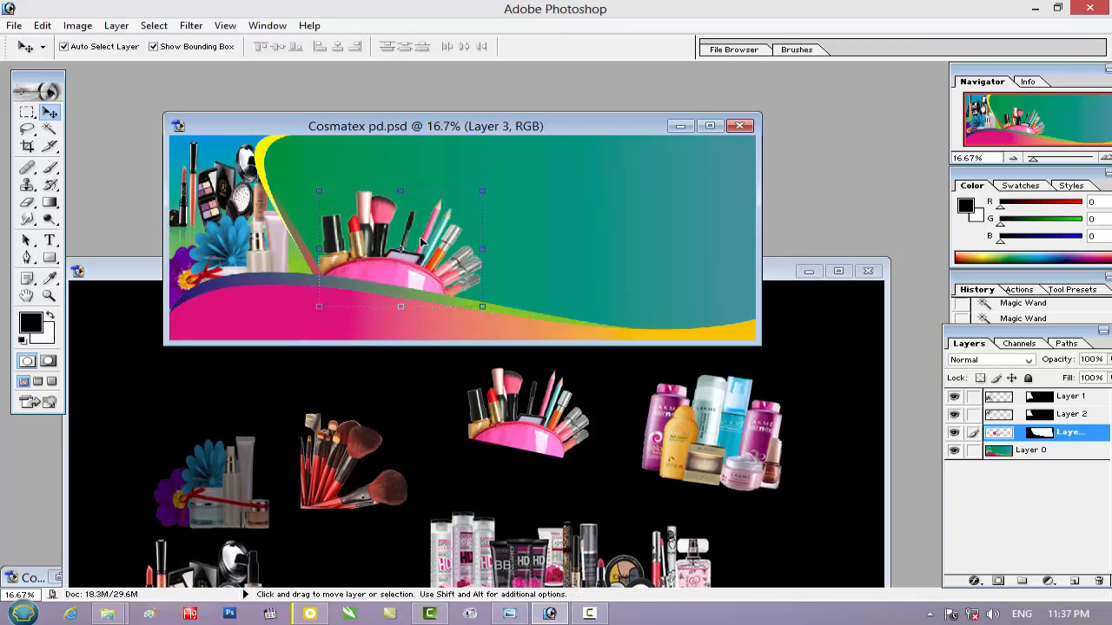
# Reduce the makeup bag to about 94.7% width and 87.9% height, and narrow it further to about 97.2% width
pyautogui.hotkey('ctrl', 't')
pyautogui.moveTo(485, 191); pyautogui.dragTo(477, 204)
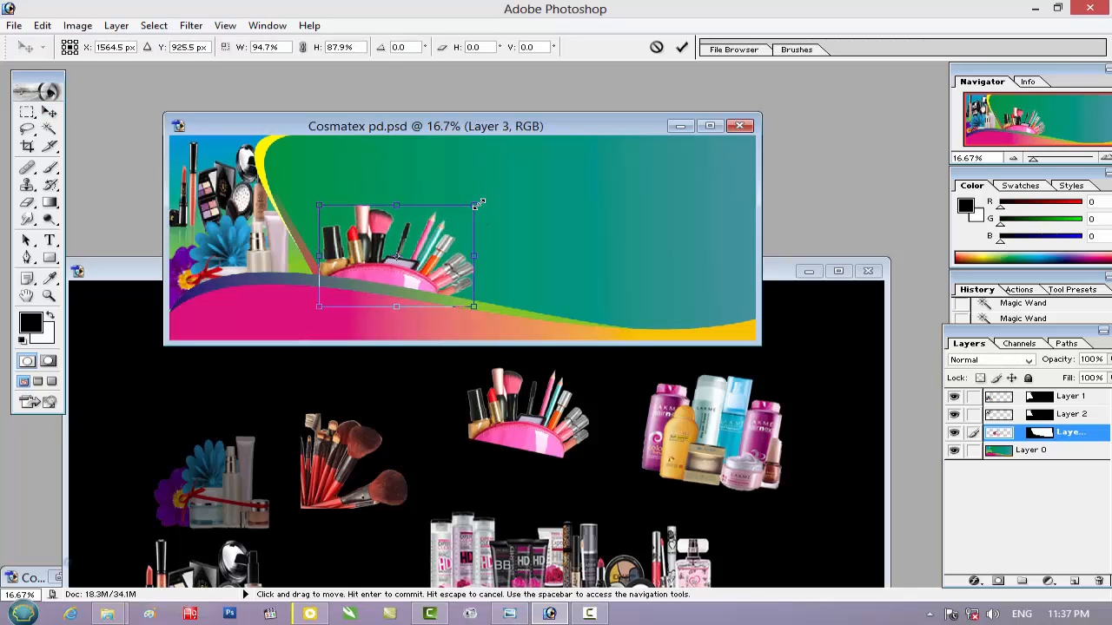
pyautogui.press('Return')
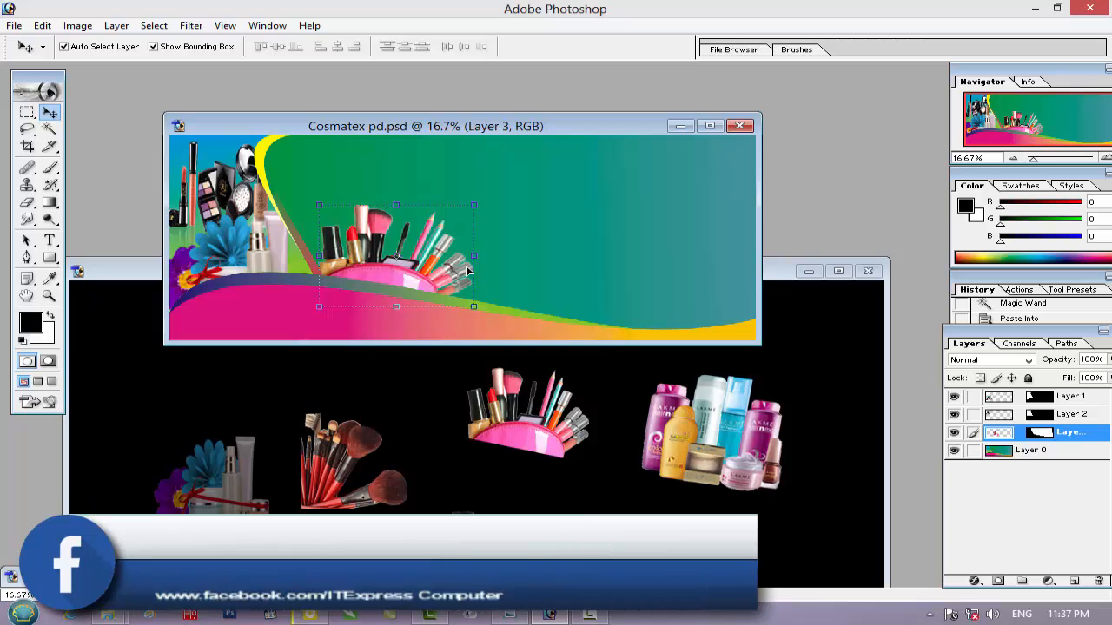
pyautogui.hotkey('ctrl', 't')
pyautogui.moveTo(476, 253); pyautogui.dragTo(473, 250)
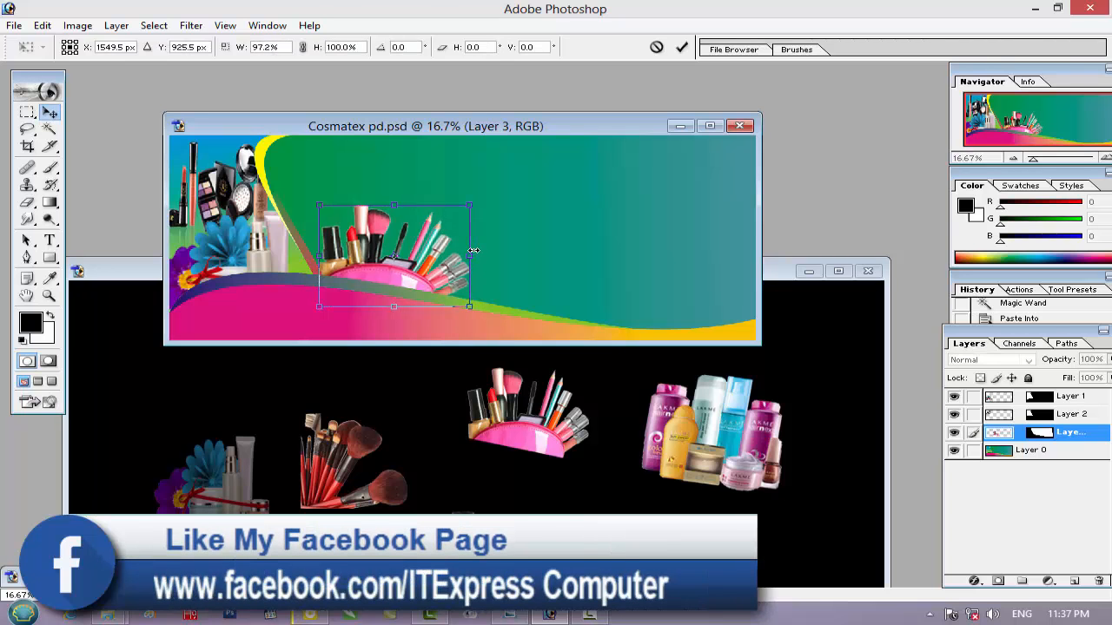
pyautogui.press('Return')
# Shift the cosmetics PSD aside and select Layer 0's green-to-teal area around and right of the makeup bag with the Magic Wand
pyautogui.click(786, 272)
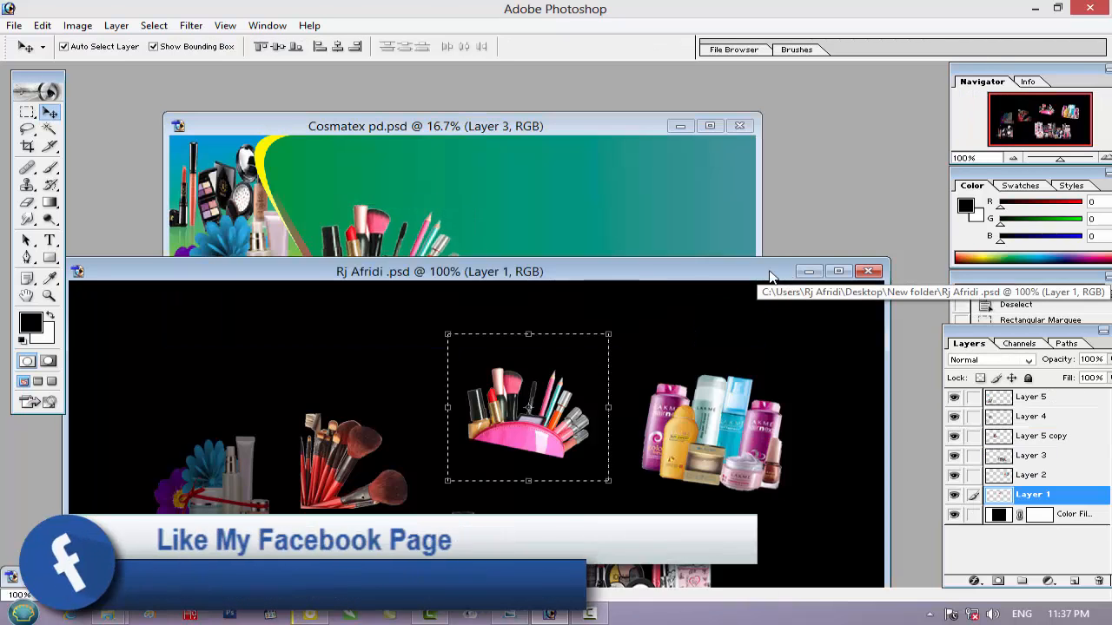
pyautogui.moveTo(767, 275); pyautogui.dragTo(922, 209)
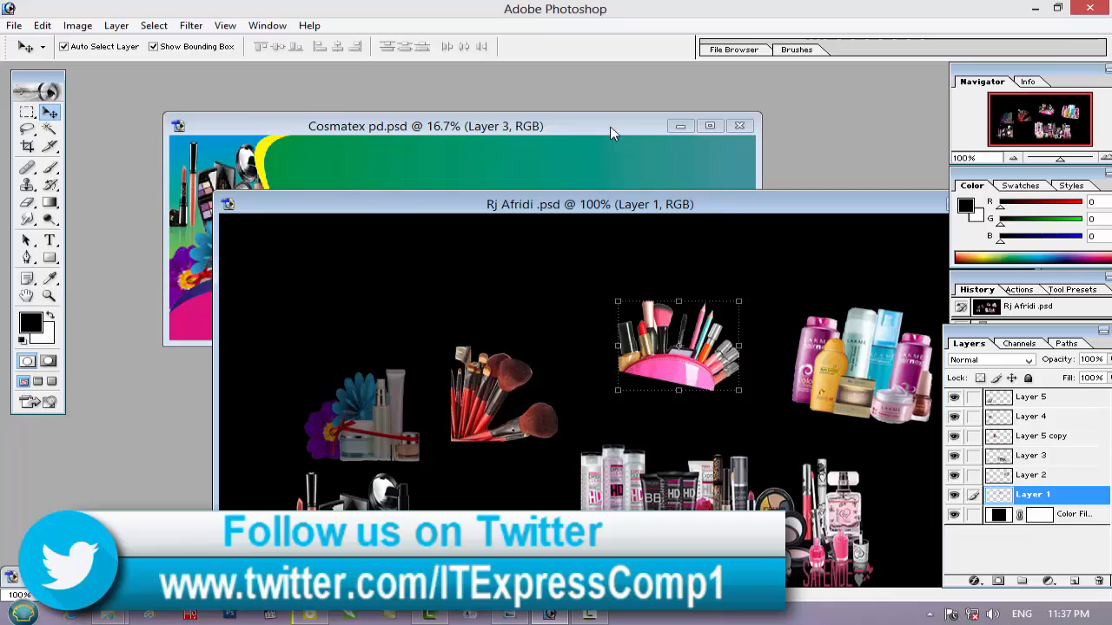
pyautogui.click(609, 130)
pyautogui.click(1033, 450)
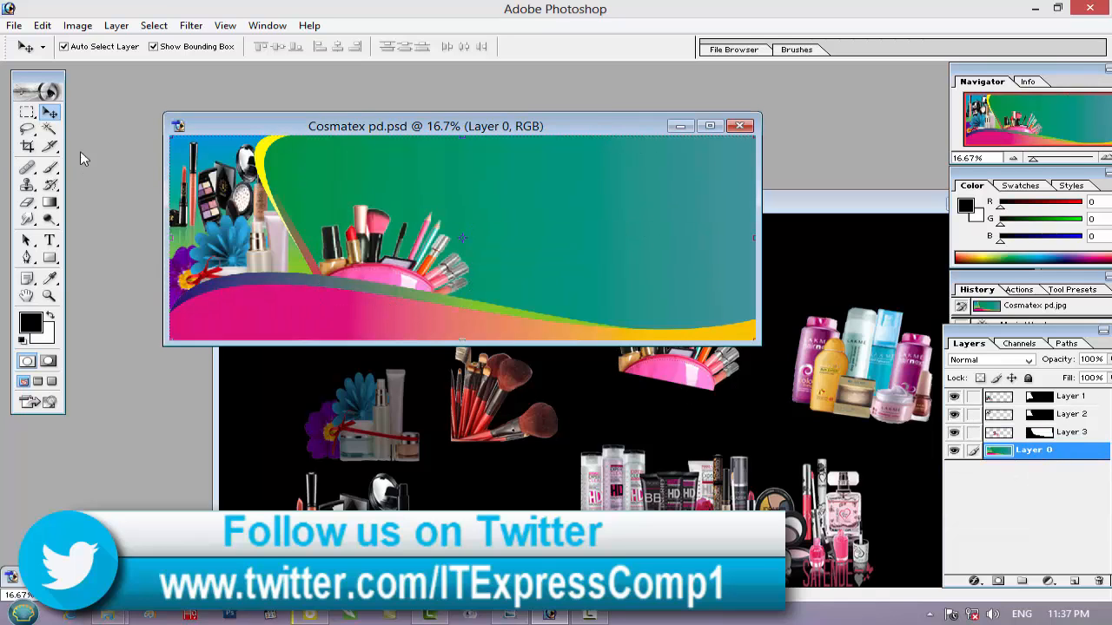
pyautogui.click(50, 129)
pyautogui.click(522, 258)
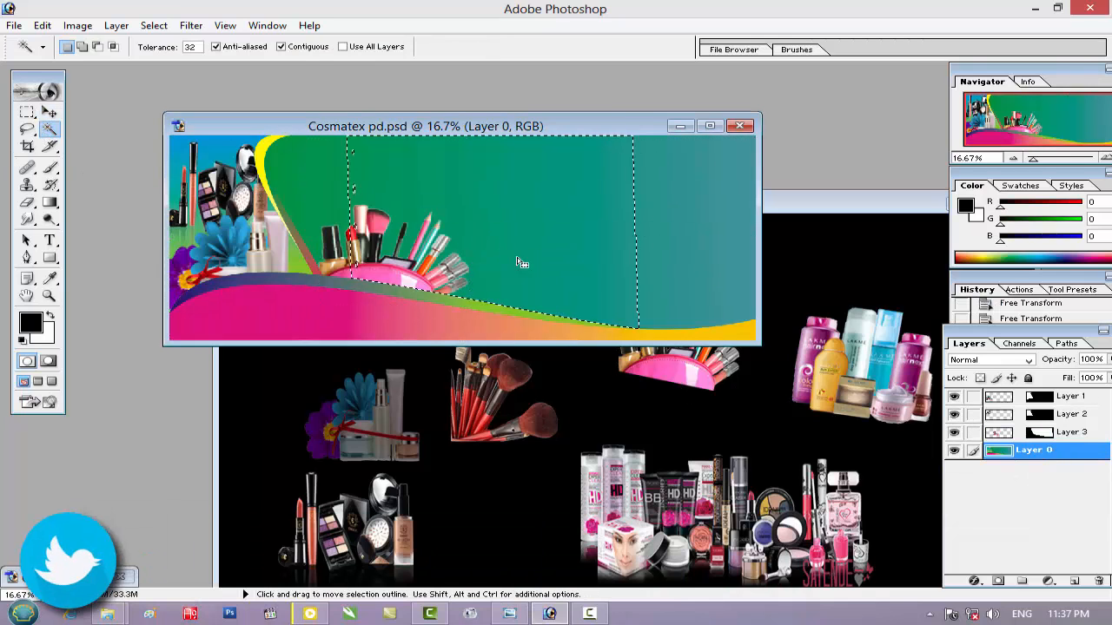
pyautogui.keyDown('shift'); pyautogui.click(647, 282); pyautogui.keyUp('shift')
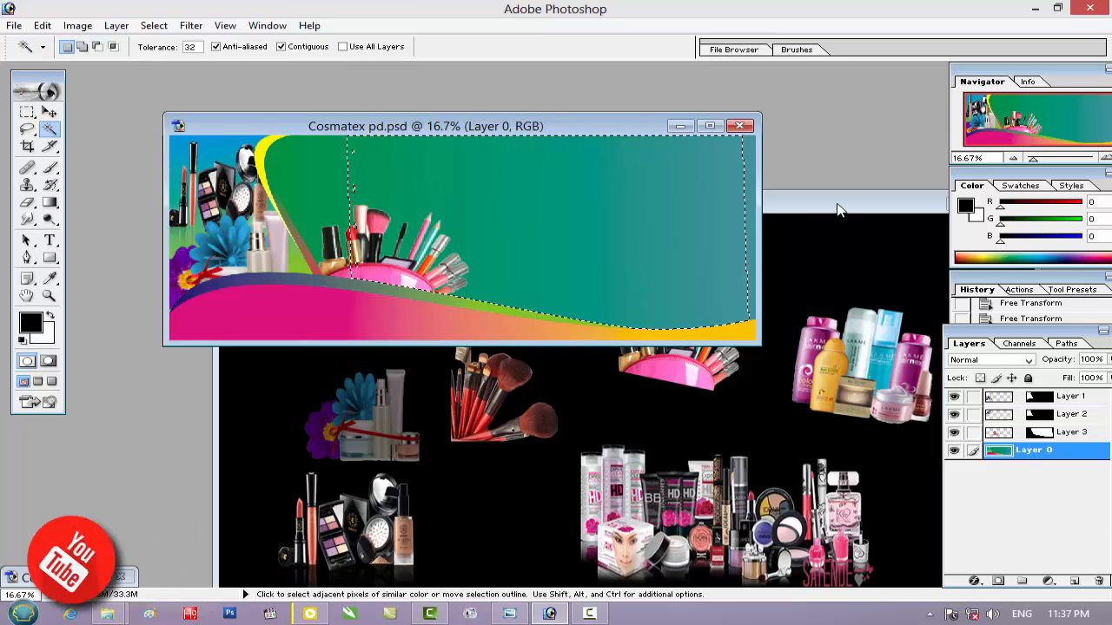
# In the cosmetics PSD, make the Lakme bottles' layer active and copy a rectangular selection around the bottles
pyautogui.click(838, 209)
pyautogui.press('v')
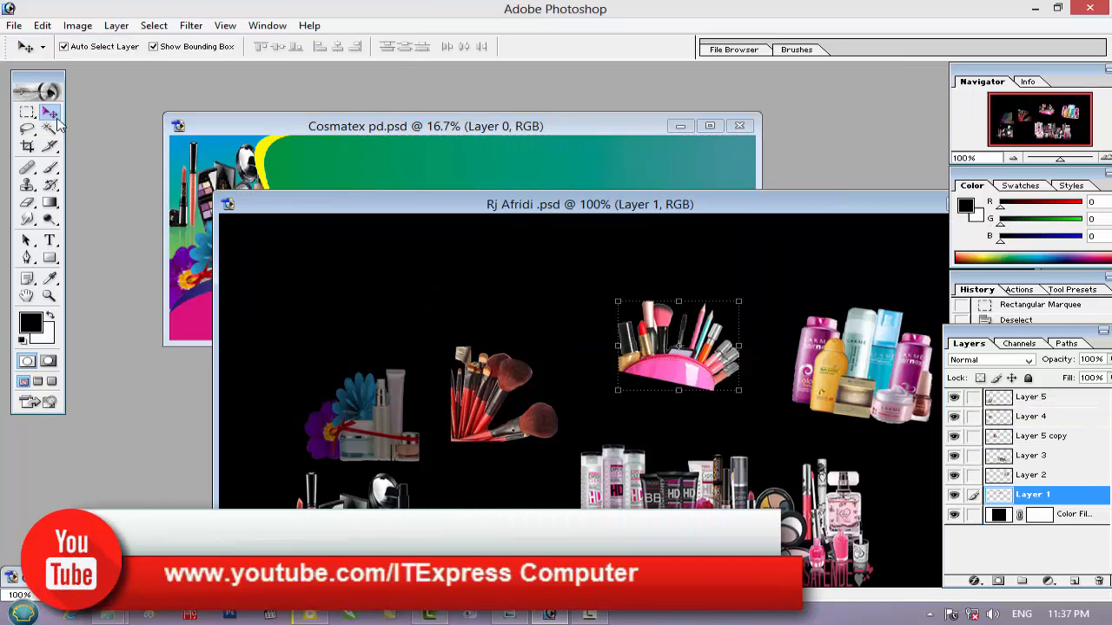
pyautogui.click(817, 359)
pyautogui.moveTo(787, 214); pyautogui.dragTo(570, 202)
pyautogui.click(26, 113)
pyautogui.moveTo(540, 260)
pyautogui.mouseDown()
pyautogui.moveTo(608, 273)
pyautogui.moveTo(769, 432)
pyautogui.moveTo(776, 462)
pyautogui.mouseUp()
pyautogui.hotkey('ctrl', 'd')
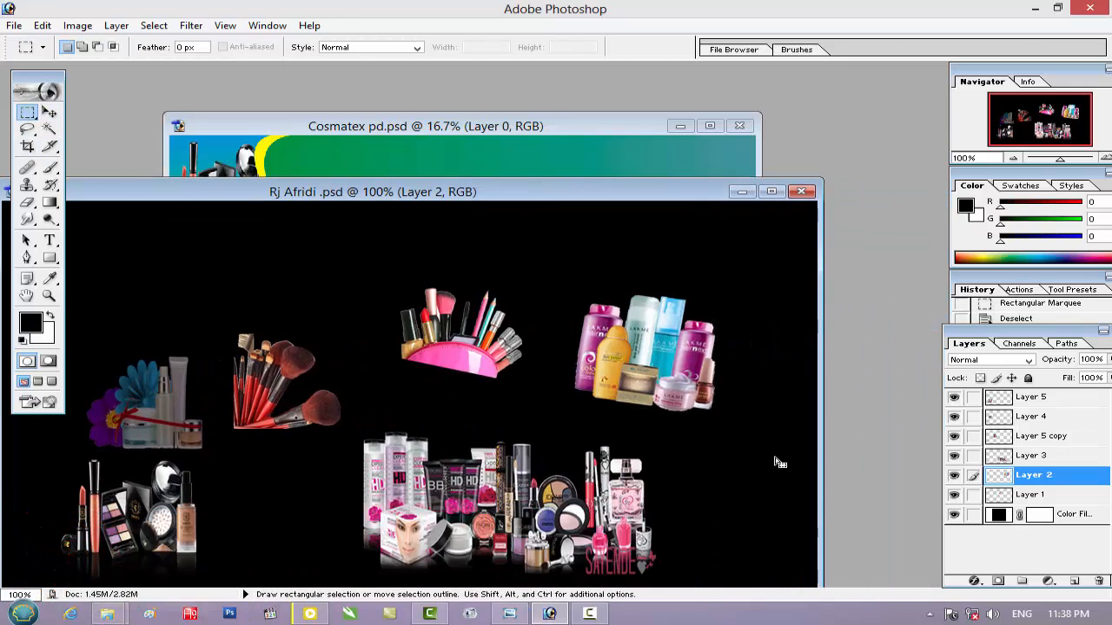
pyautogui.moveTo(555, 249)
pyautogui.mouseDown()
pyautogui.moveTo(719, 341)
pyautogui.moveTo(765, 432)
pyautogui.mouseUp()
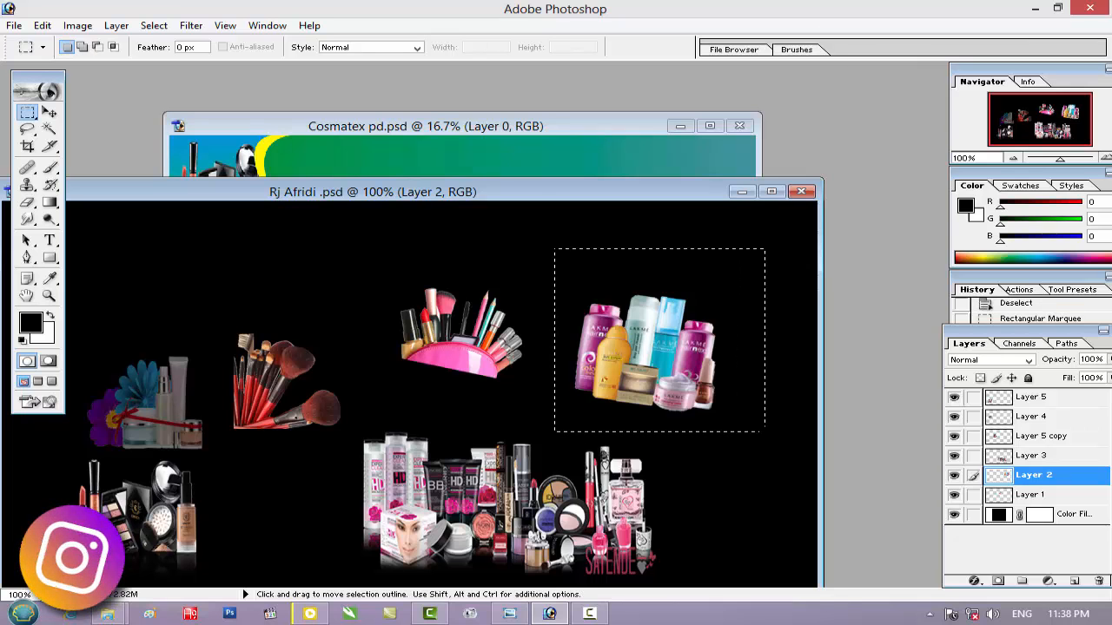
# Paste the Lakme bottles into the green-to-teal selection of Cosmatex pd.psd
pyautogui.click(521, 126)
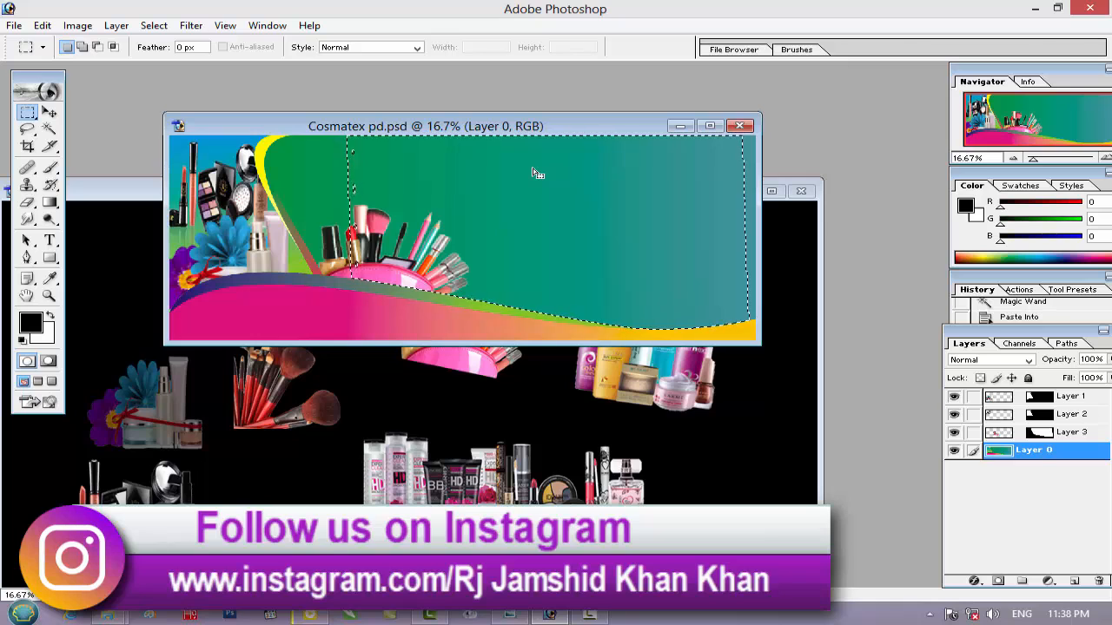
pyautogui.hotkey('ctrl', 'shift', 'v')
pyautogui.press('v')
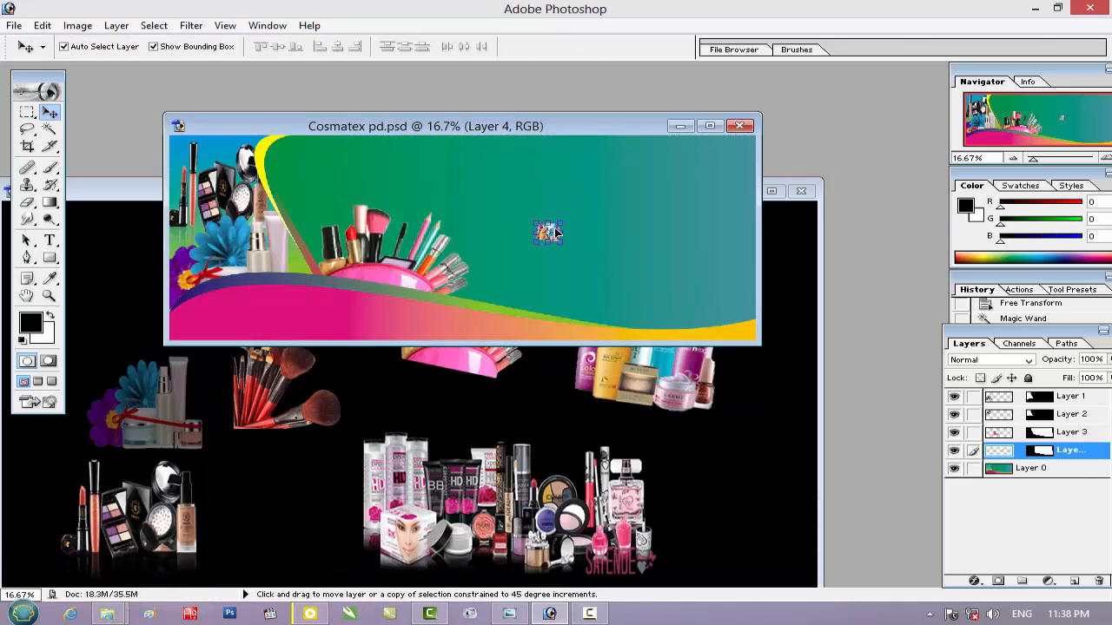
# Scale the Lakme bottles to about 659.8% width and 614.3% height, rotate them 8.4° and place them right of the makeup bag
pyautogui.hotkey('ctrl', 't')
pyautogui.moveTo(563, 222); pyautogui.dragTo(588, 246)
pyautogui.moveTo(660, 178); pyautogui.dragTo(650, 198)
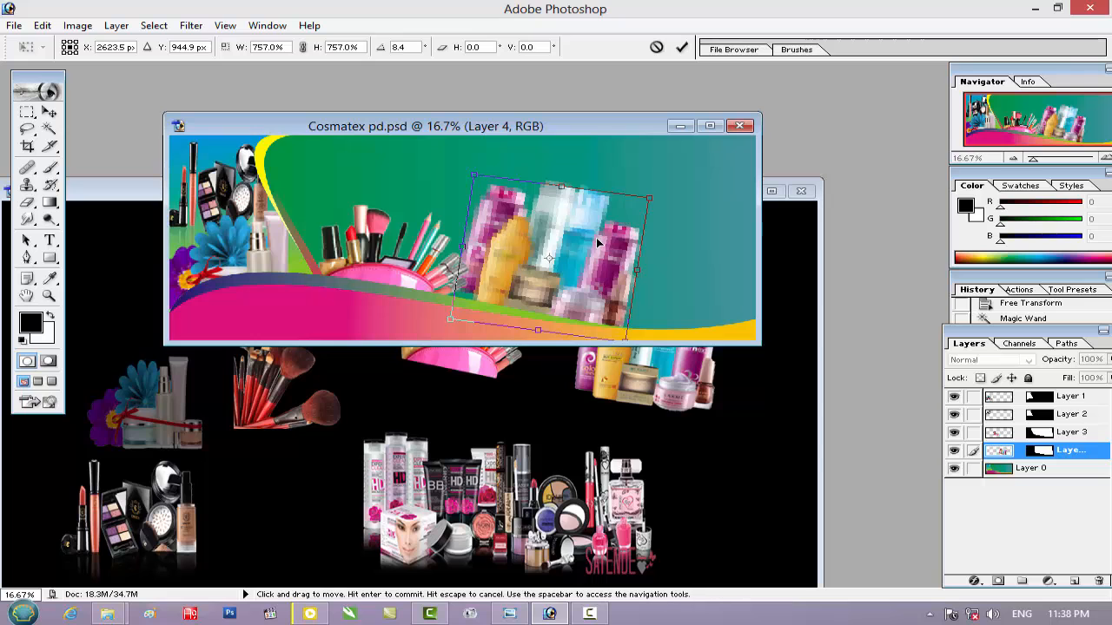
pyautogui.moveTo(597, 244); pyautogui.dragTo(589, 250)
pyautogui.moveTo(643, 201); pyautogui.dragTo(622, 223)
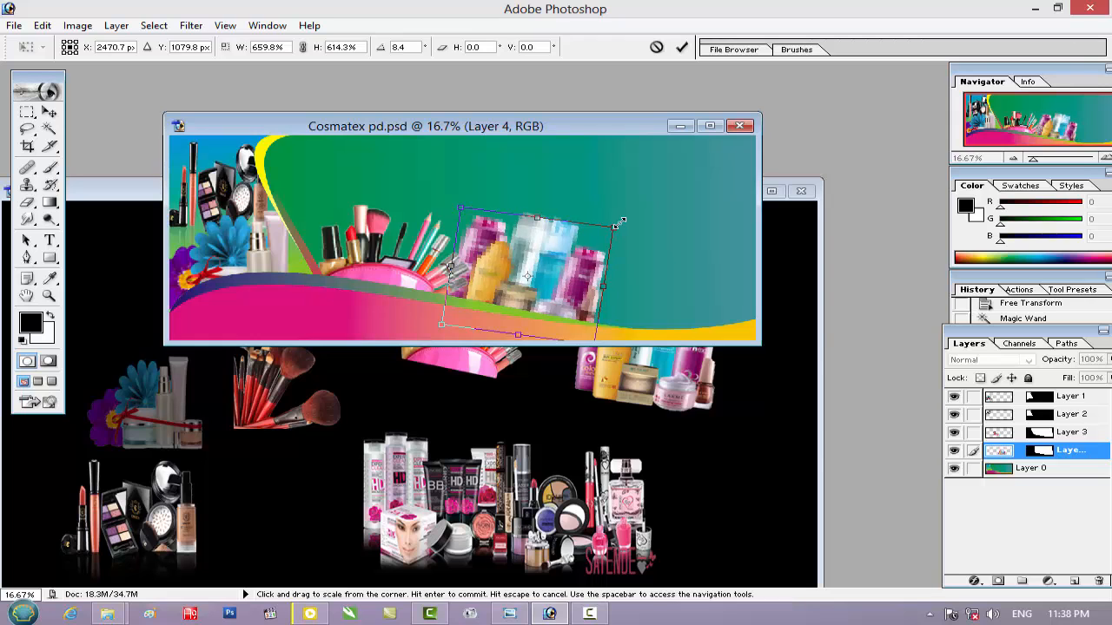
pyautogui.press('Return')
# Reduce the Lakme bottles to about 94.6% width and 91.3% height, keeping them on the wave beside the makeup bag
pyautogui.moveTo(606, 274); pyautogui.dragTo(600, 276)
pyautogui.moveTo(603, 215); pyautogui.dragTo(600, 222)
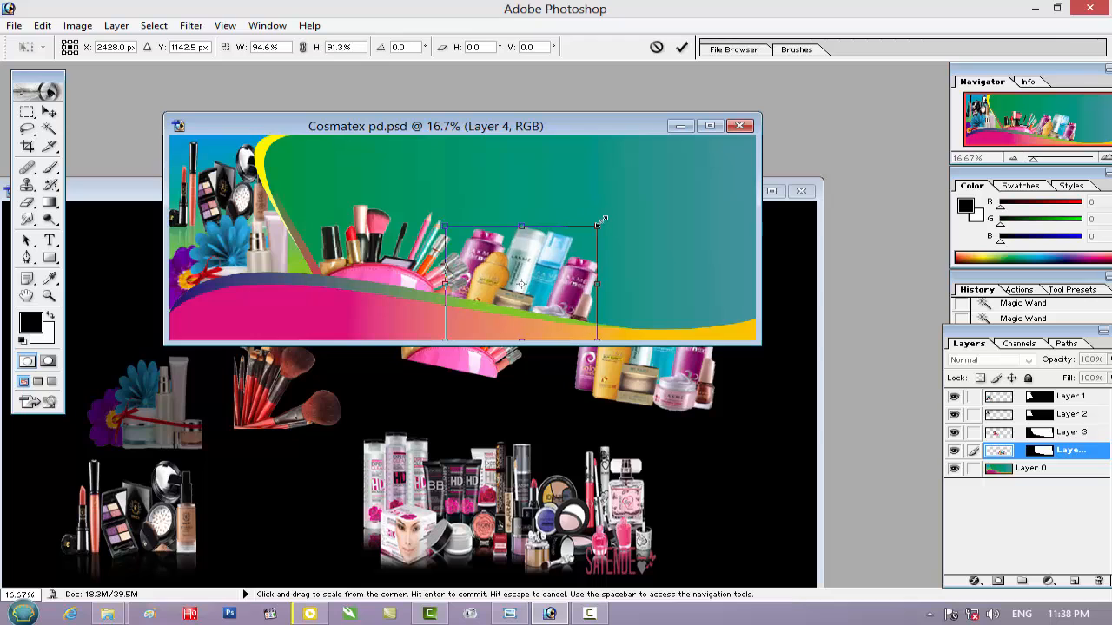
pyautogui.press('Return')
# Select Layer 0's green-to-teal area extending right past the Lakme bottles with the Magic Wand, and bring the cosmetics PSD to the front
pyautogui.moveTo(609, 128); pyautogui.dragTo(542, 125)
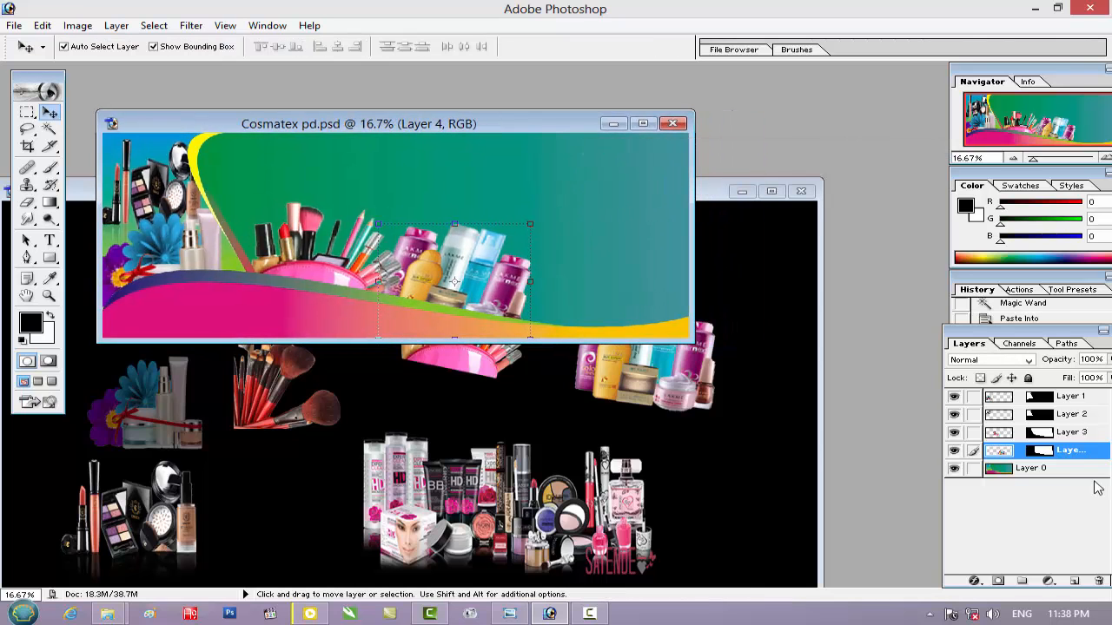
pyautogui.click(1042, 475)
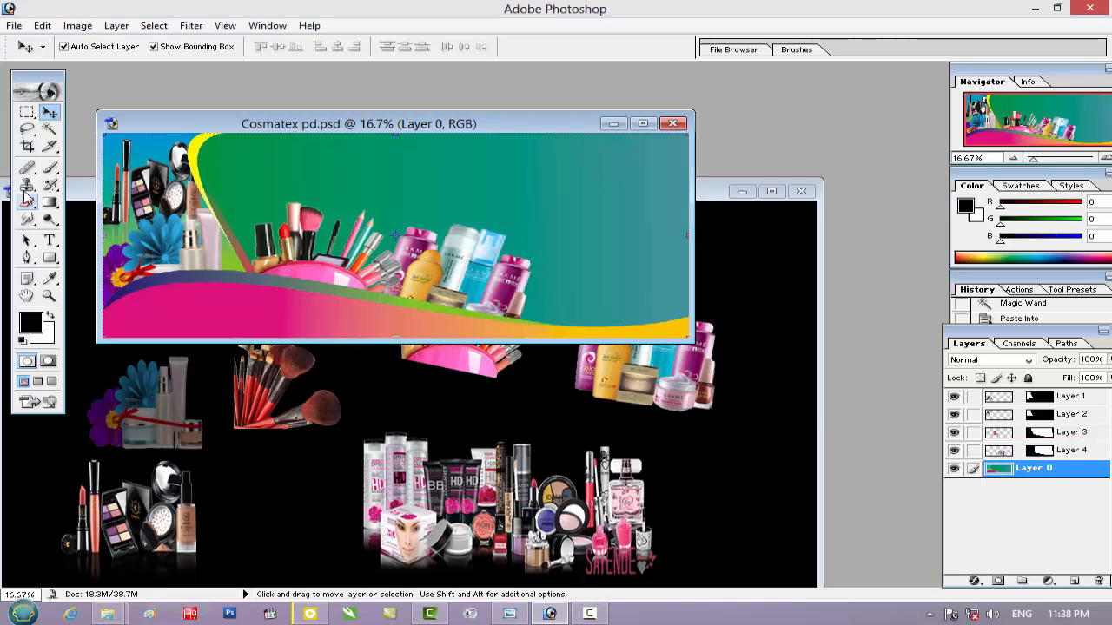
pyautogui.click(50, 129)
pyautogui.click(521, 209)
pyautogui.keyDown('shift'); pyautogui.click(579, 235); pyautogui.keyUp('shift')
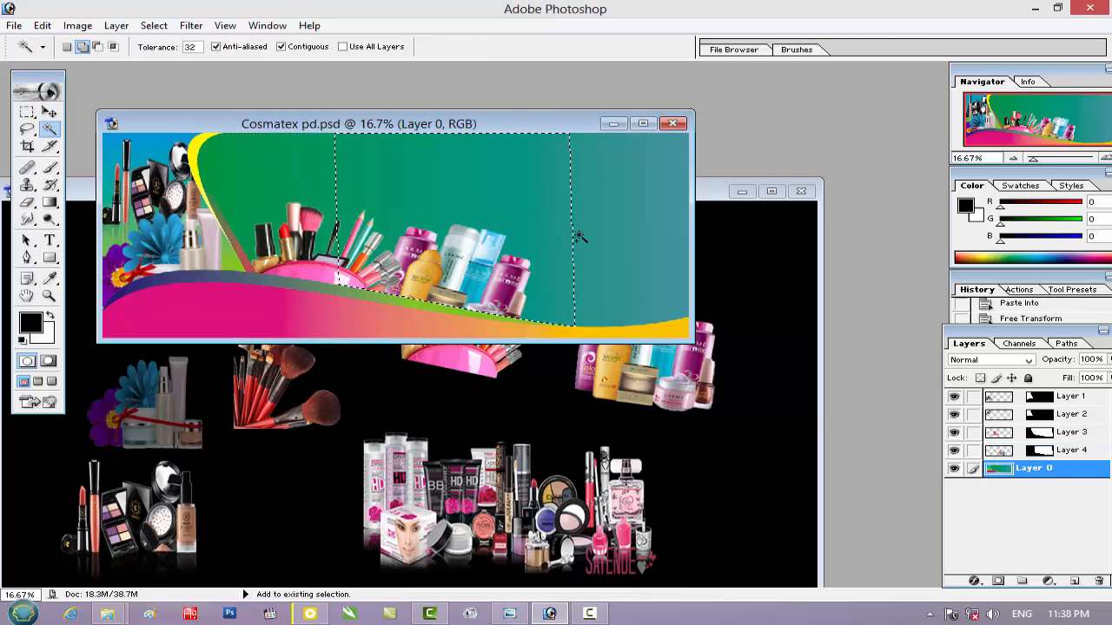
pyautogui.click(708, 191)
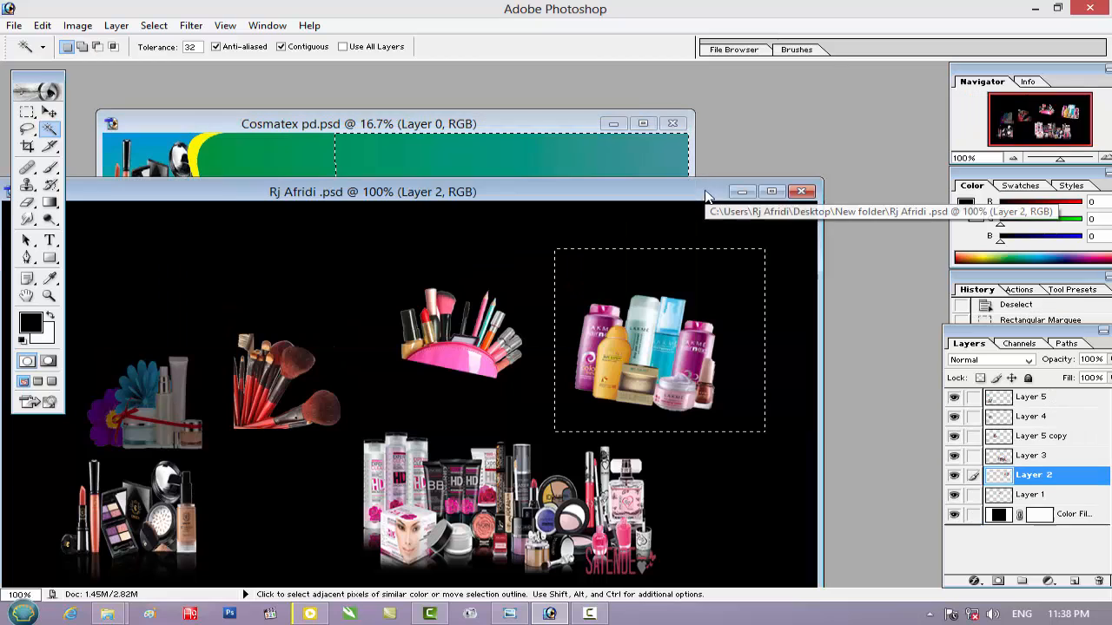
# Try to copy the large makeup collection inside a rectangular selection while Layer 2 is active
pyautogui.hotkey('ctrl', 'd')
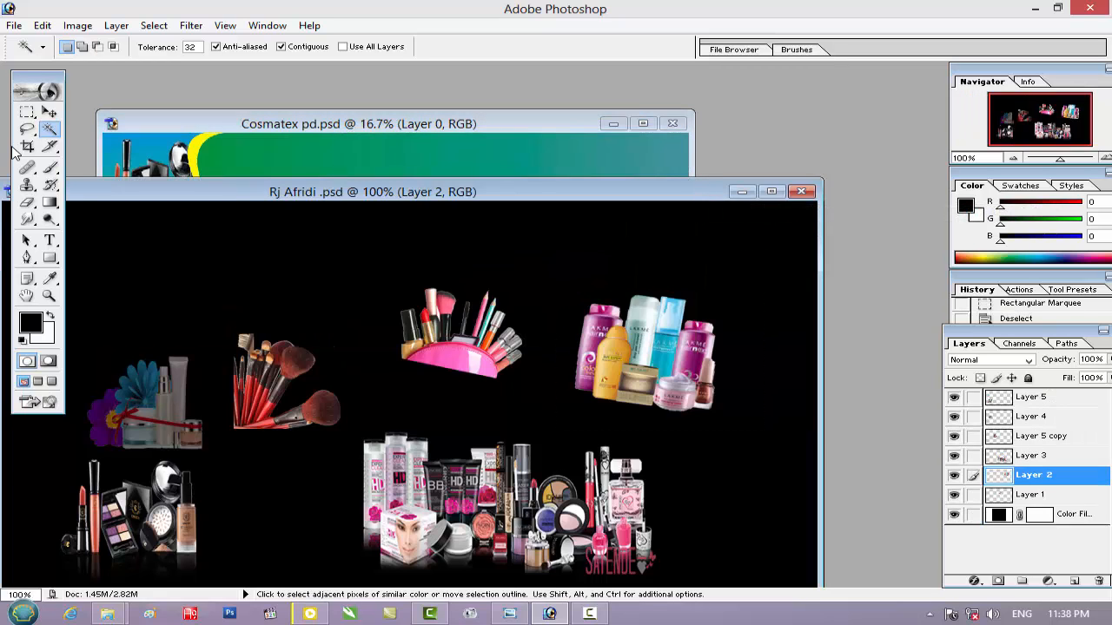
pyautogui.click(27, 113)
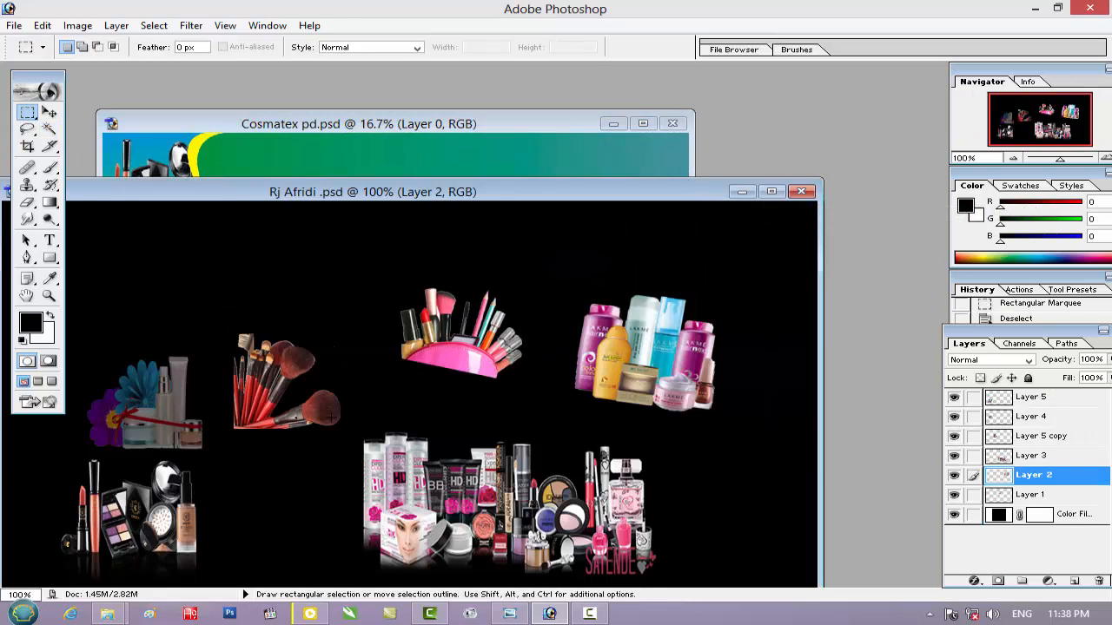
pyautogui.moveTo(568, 474); pyautogui.dragTo(729, 590)
pyautogui.hotkey('ctrl', 'c')
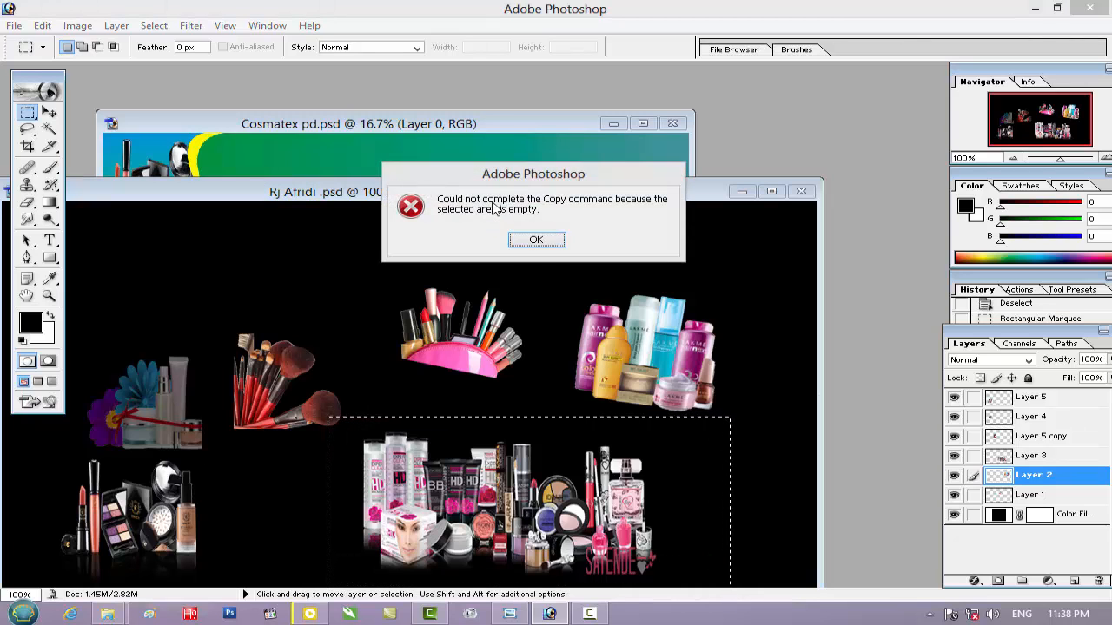
pyautogui.click(535, 241)
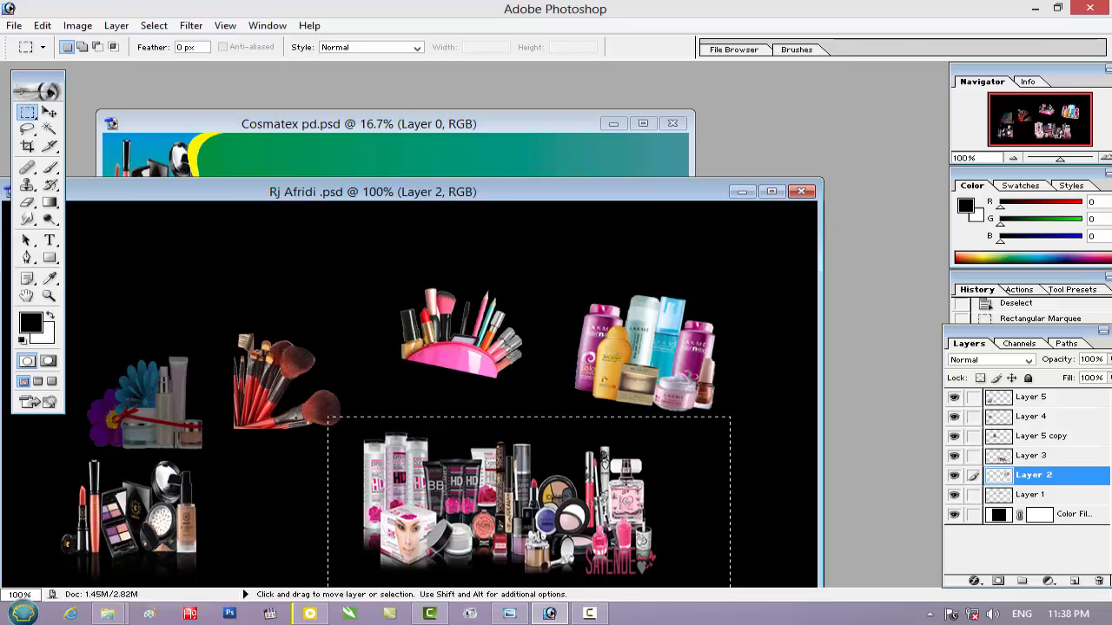
pyautogui.hotkey('ctrl', 'c')
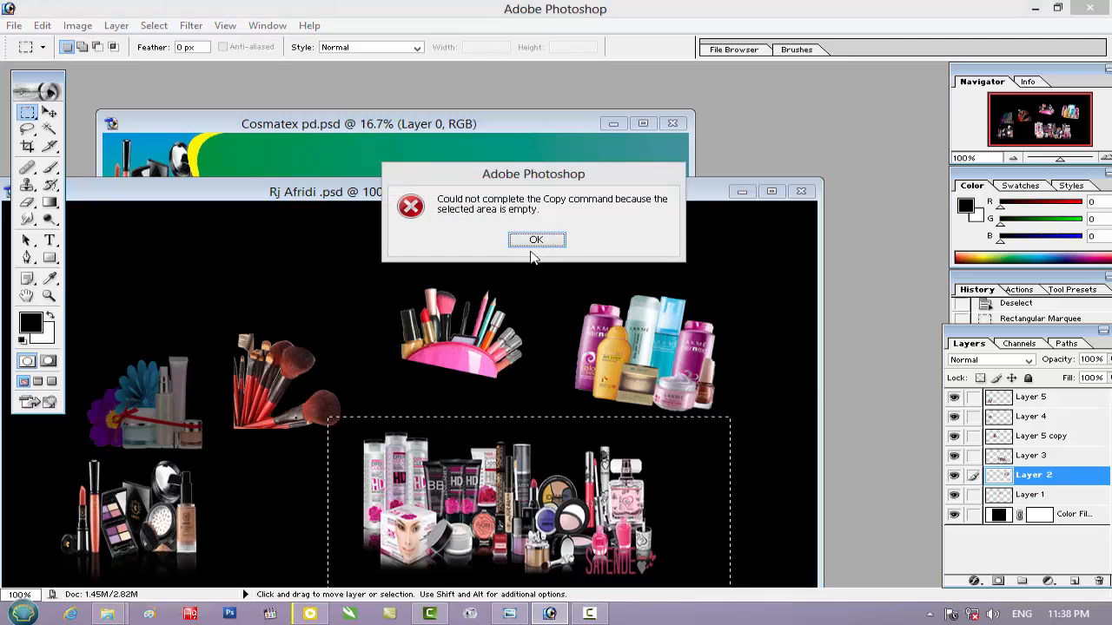
pyautogui.click(536, 241)
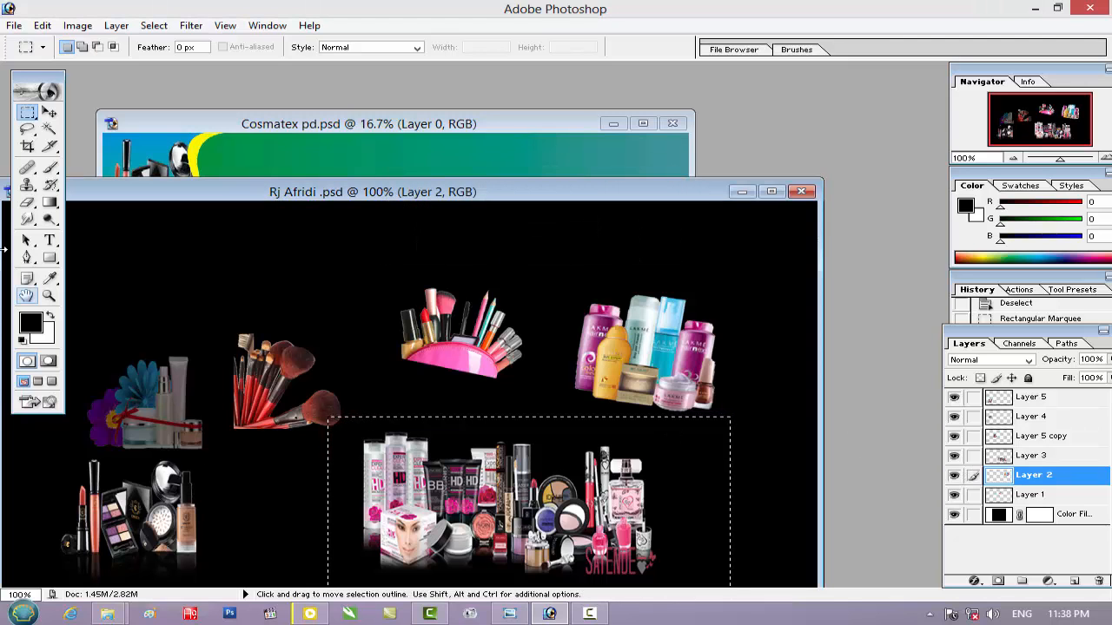
# Copy the large makeup collection from Layer 3 and paste it into the green-to-teal selection of Cosmatex pd.psd
pyautogui.click(50, 116)
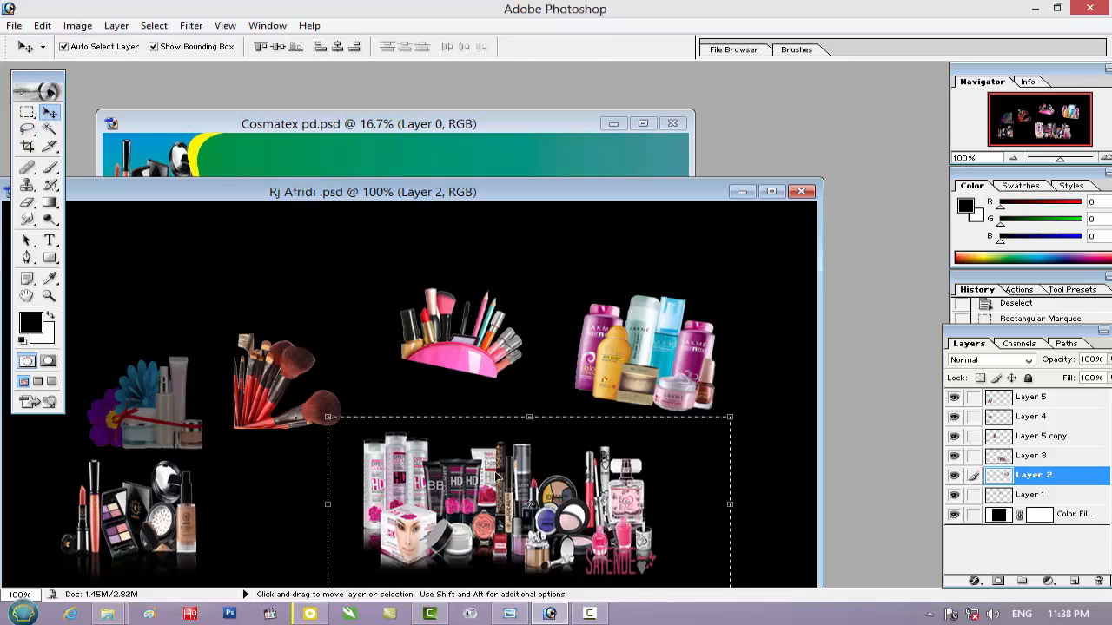
pyautogui.hotkey('ctrl', 'd')
pyautogui.click(501, 530)
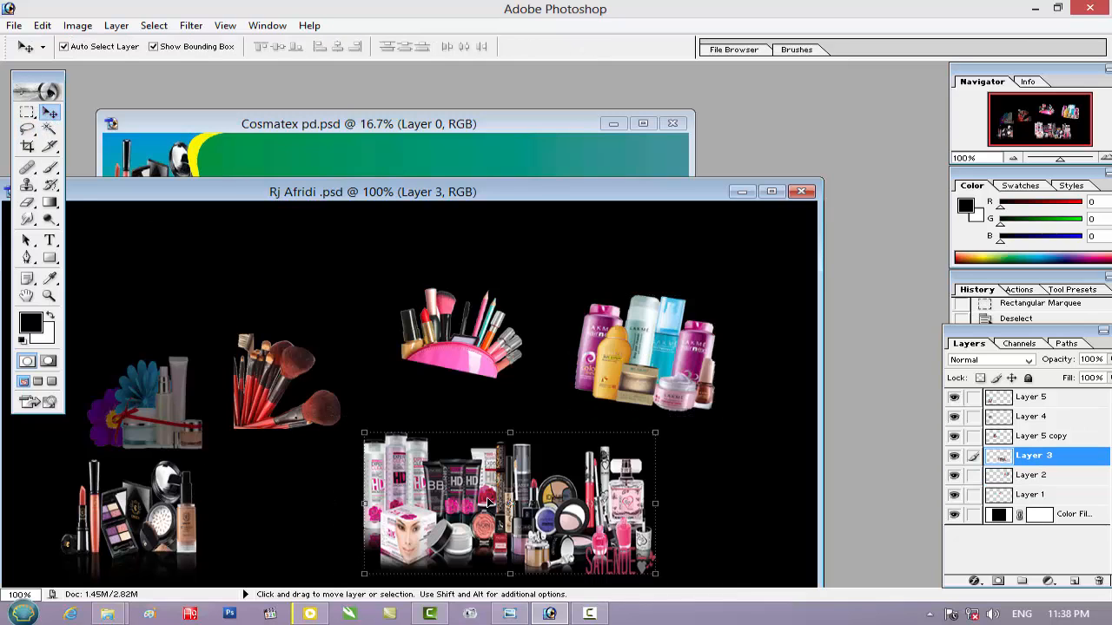
pyautogui.click(26, 114)
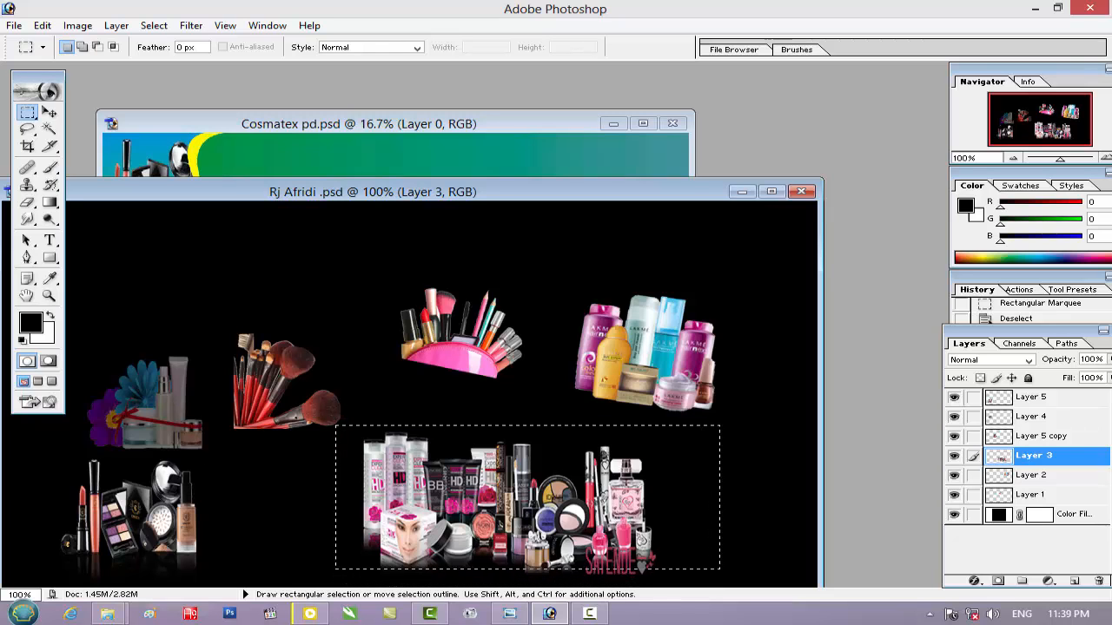
pyautogui.moveTo(336, 425); pyautogui.dragTo(720, 580)
pyautogui.hotkey('ctrl', 'c')
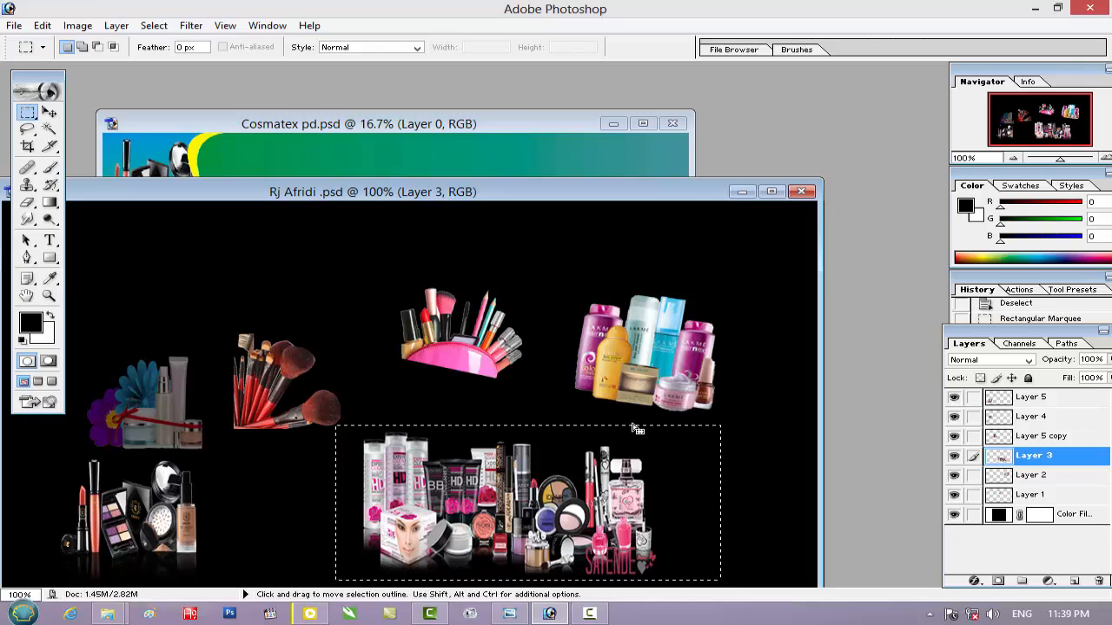
pyautogui.click(510, 123)
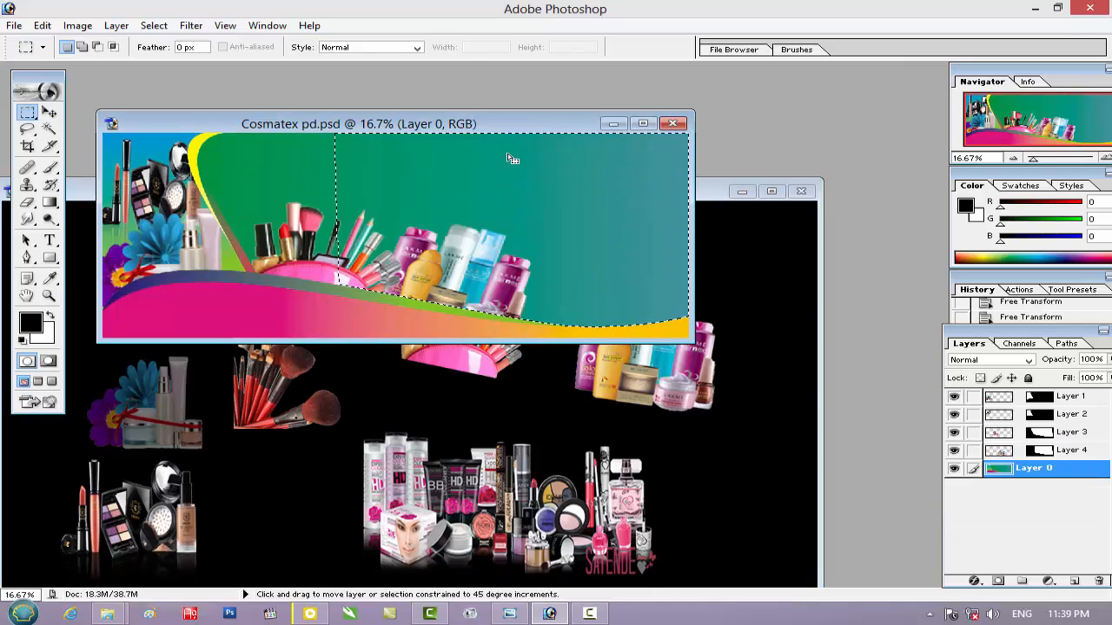
pyautogui.hotkey('ctrl', 'v')
# Move the pasted makeup collection beside the Lakme bottles and enlarge it to about 367.6% width and 380.8% height
pyautogui.click(50, 114)
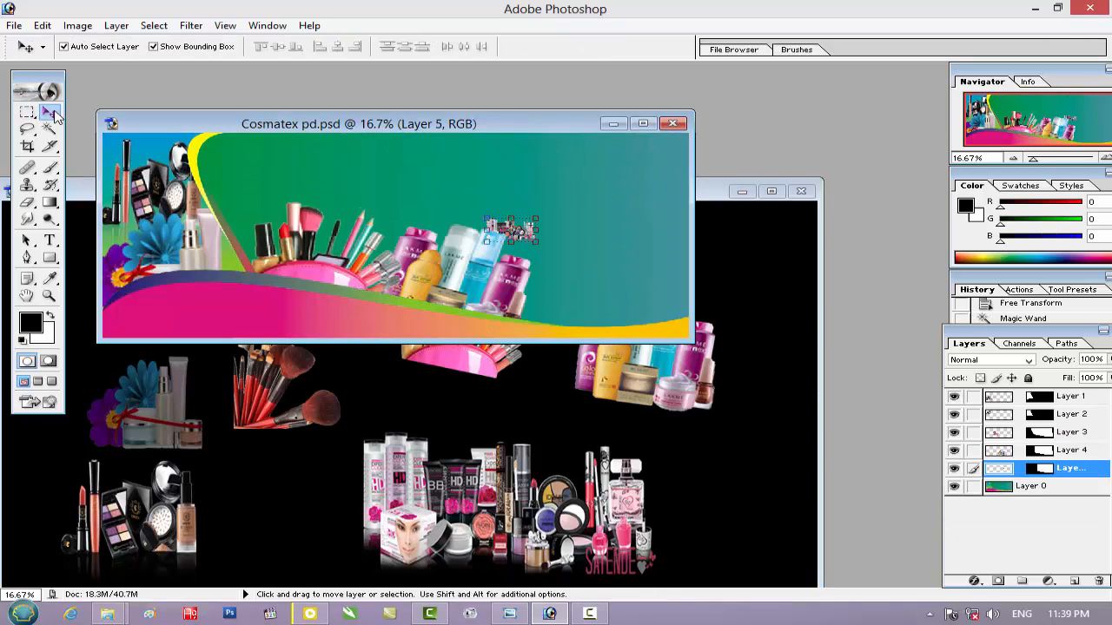
pyautogui.hotkey('ctrl', '+')
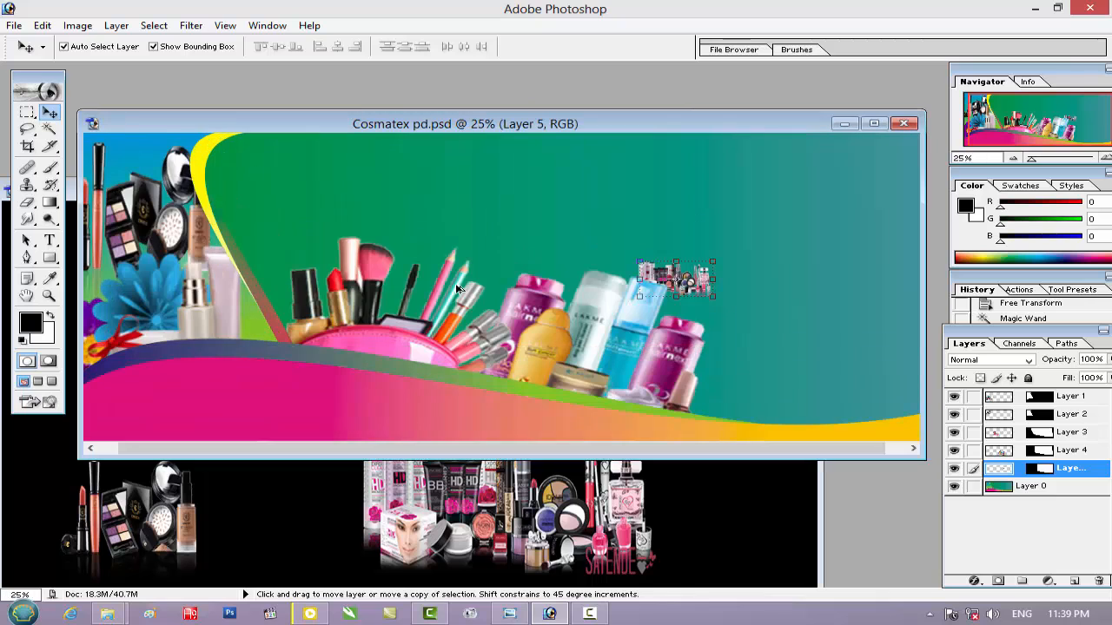
pyautogui.moveTo(778, 355); pyautogui.dragTo(487, 354)
pyautogui.moveTo(668, 285); pyautogui.dragTo(863, 288)
pyautogui.hotkey('ctrl', 't')
pyautogui.moveTo(784, 370); pyautogui.dragTo(845, 368)
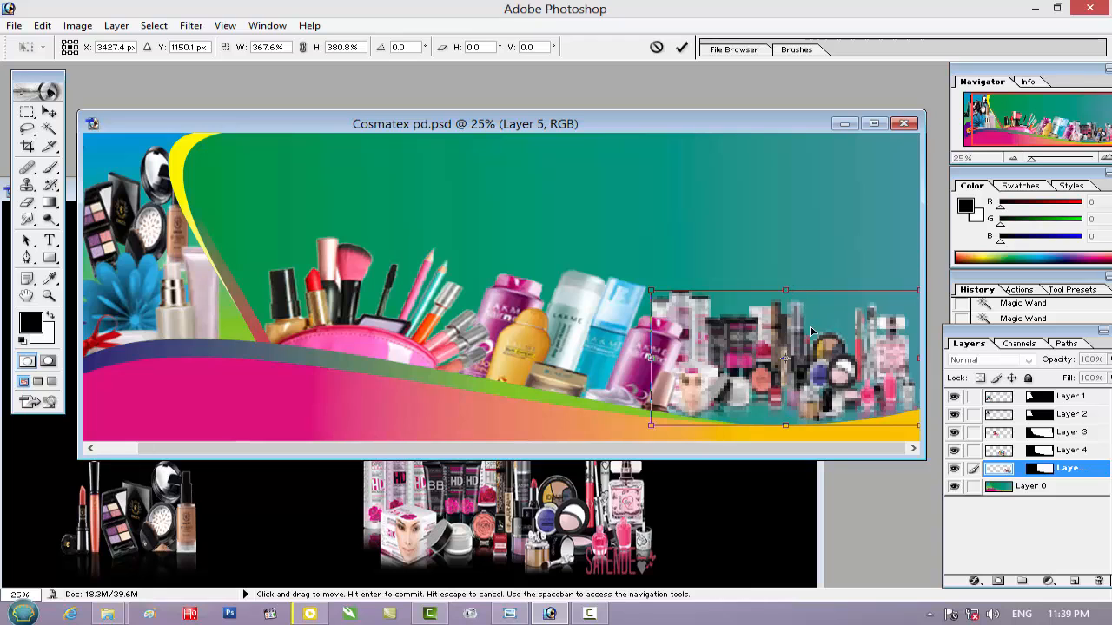
# Widen the makeup collection to about 384.3% and shift it down so it sits on the wave at the banner's right end
pyautogui.moveTo(799, 331); pyautogui.dragTo(811, 333)
pyautogui.moveTo(751, 349); pyautogui.dragTo(748, 349)
pyautogui.moveTo(661, 376); pyautogui.dragTo(648, 376)
pyautogui.press('Down')
pyautogui.press('Down')
pyautogui.press('Down')
pyautogui.press('Down')
pyautogui.press('Down')
pyautogui.press('Down')
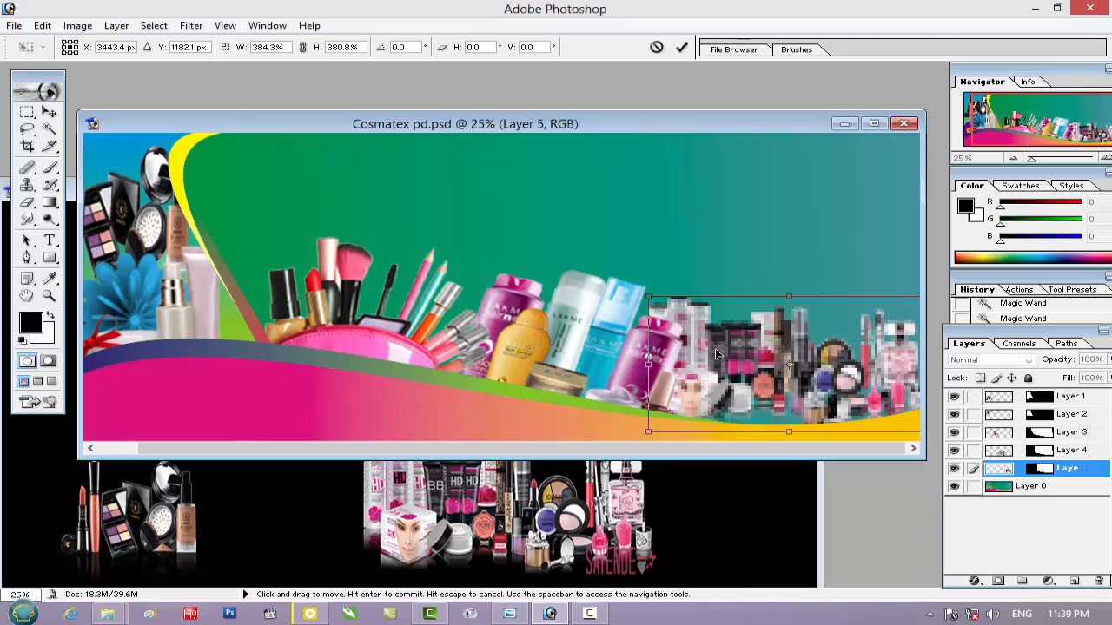
pyautogui.press('Return')
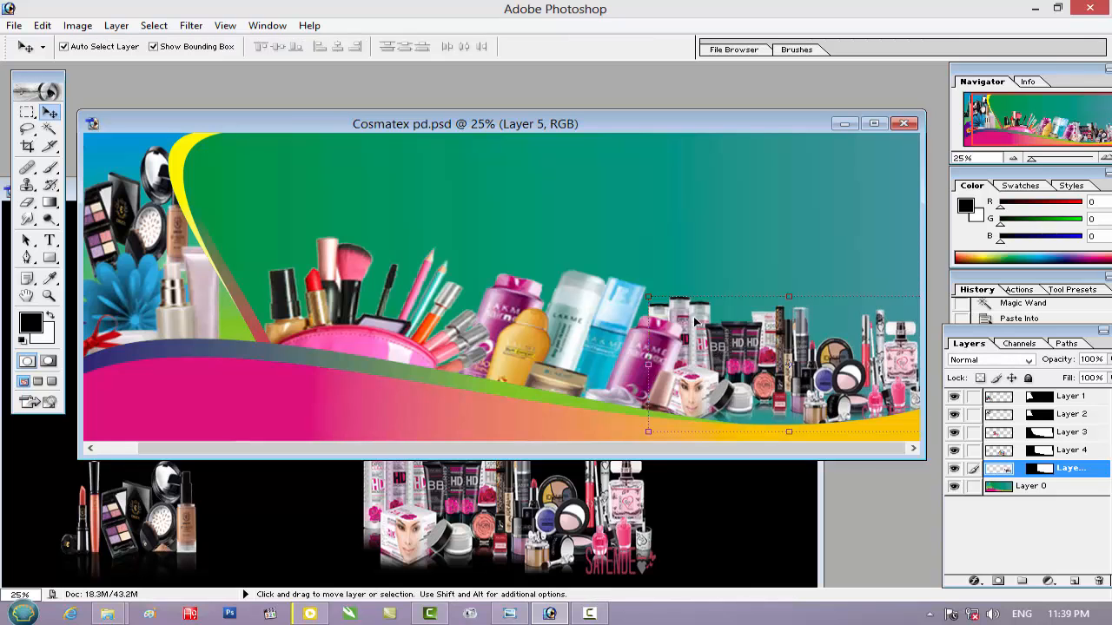
# Copy the red-handled makeup brushes from the cosmetics PSD's Layer 5 copy and paste them as a new layer in Cosmatex pd.psd
pyautogui.moveTo(388, 122); pyautogui.dragTo(501, 112)
pyautogui.click(152, 196)
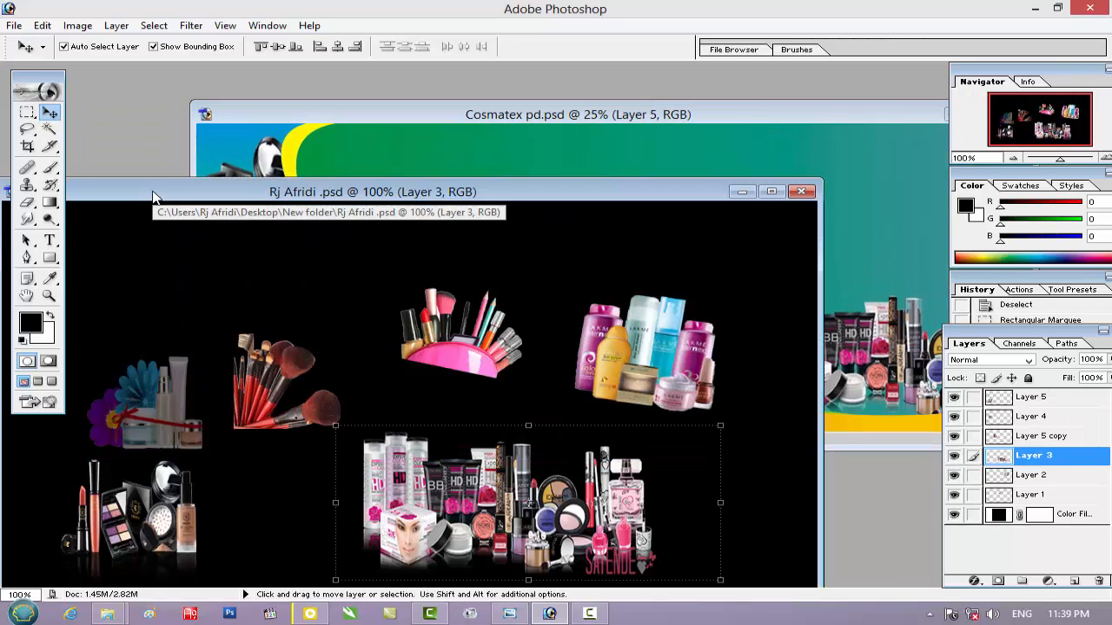
pyautogui.click(278, 361)
pyautogui.click(27, 112)
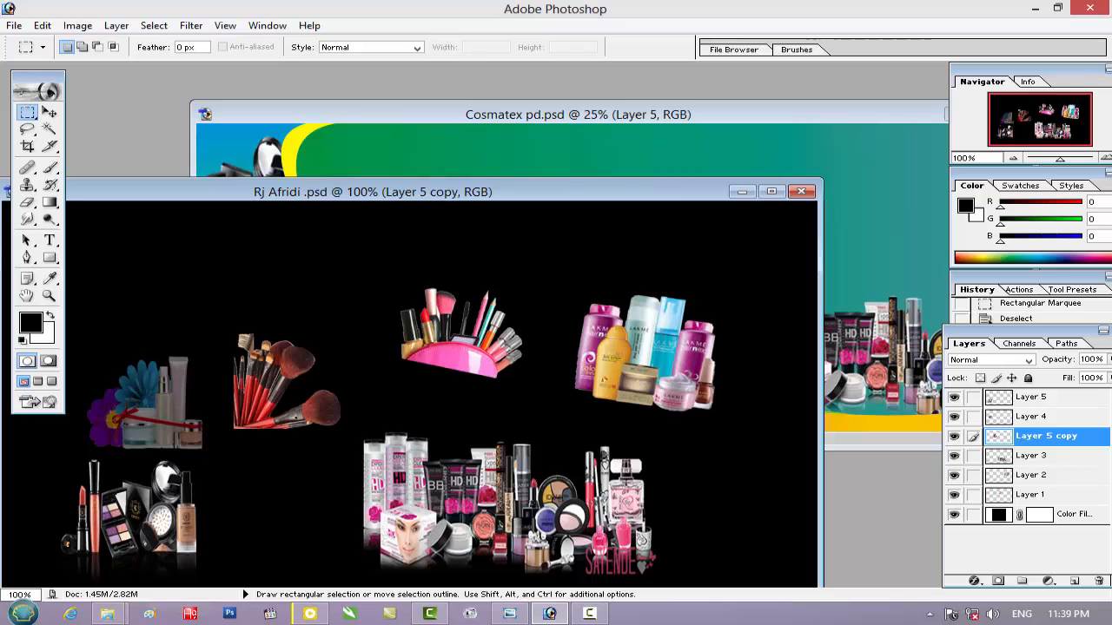
pyautogui.moveTo(347, 401); pyautogui.dragTo(374, 438)
pyautogui.click(370, 109)
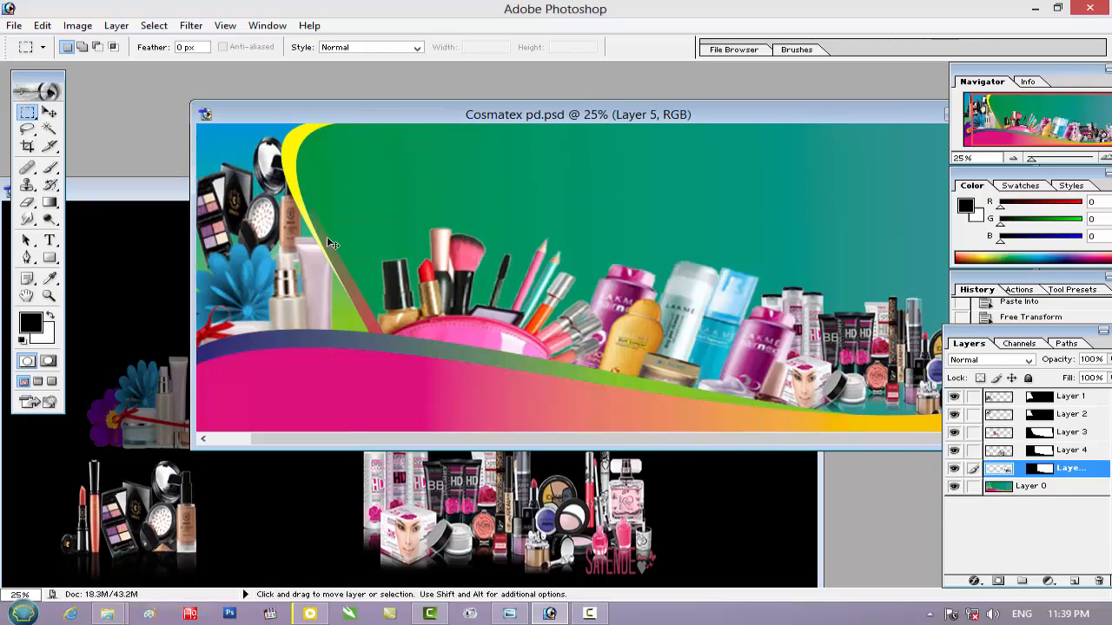
pyautogui.hotkey('ctrl', 'v')
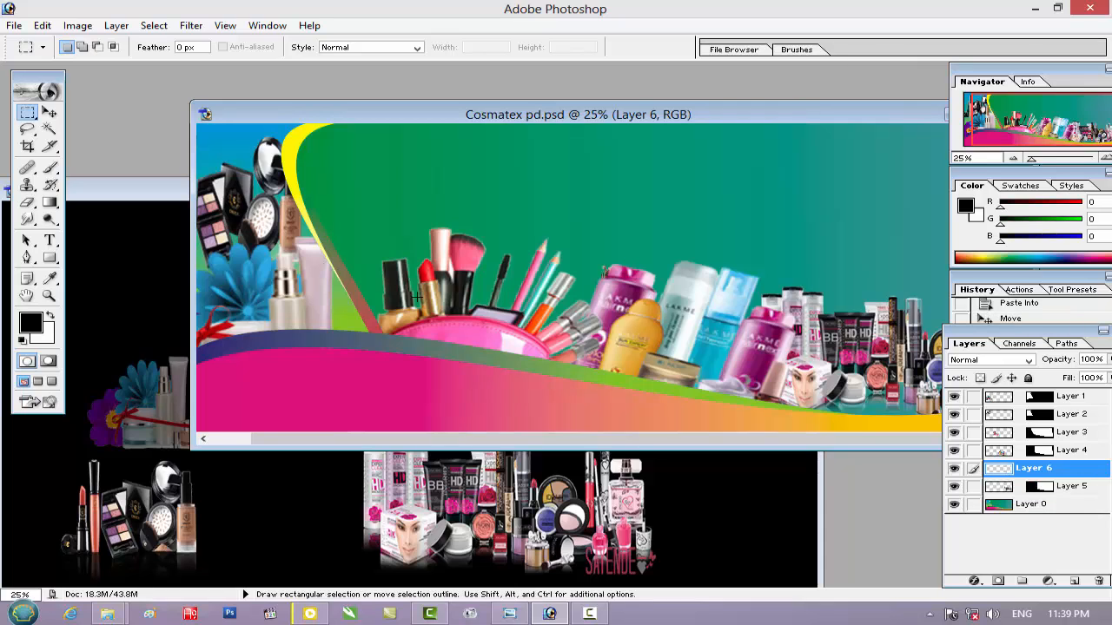
# Scale the makeup brushes to about 397% and place them in the banner's lower-left corner over the pink wave
pyautogui.click(50, 112)
pyautogui.press('shift')
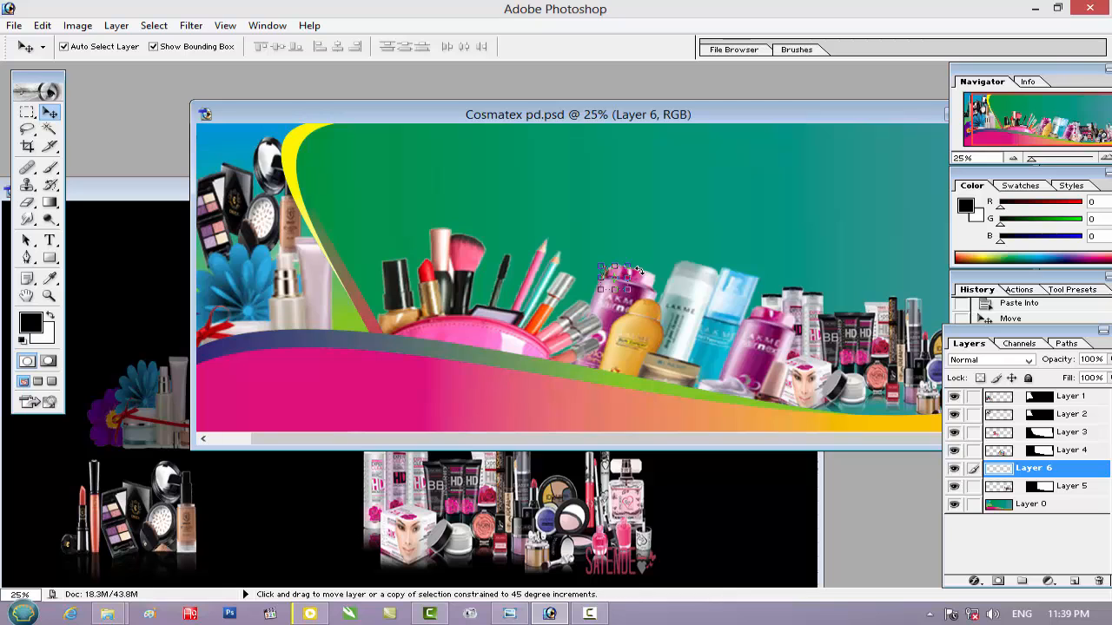
pyautogui.moveTo(631, 264); pyautogui.dragTo(674, 228)
pyautogui.moveTo(598, 270); pyautogui.dragTo(244, 362)
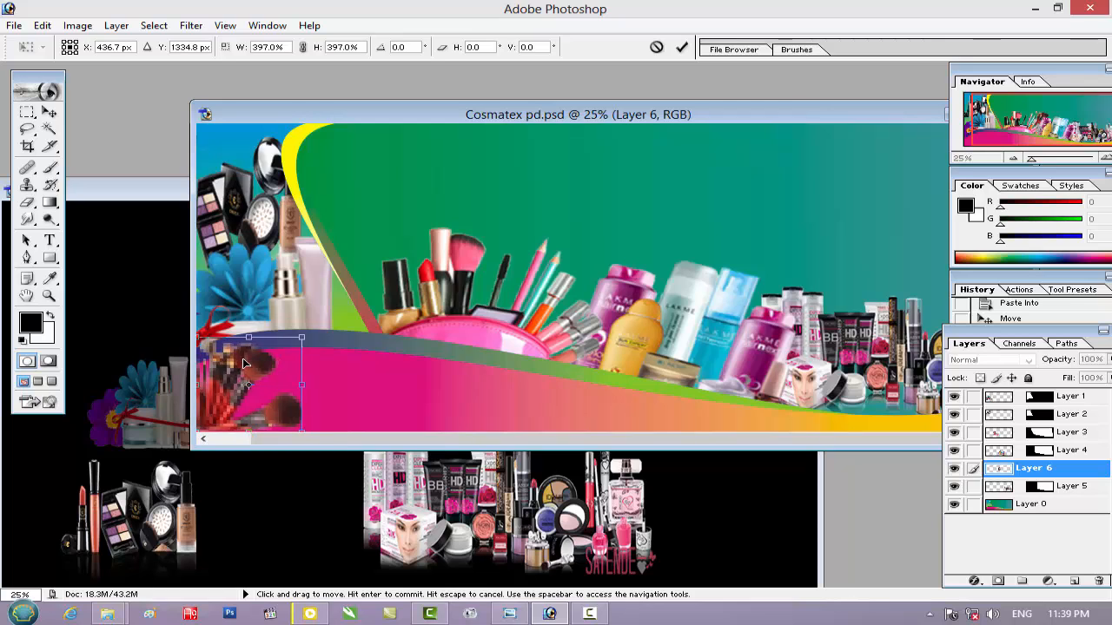
pyautogui.press('Return')
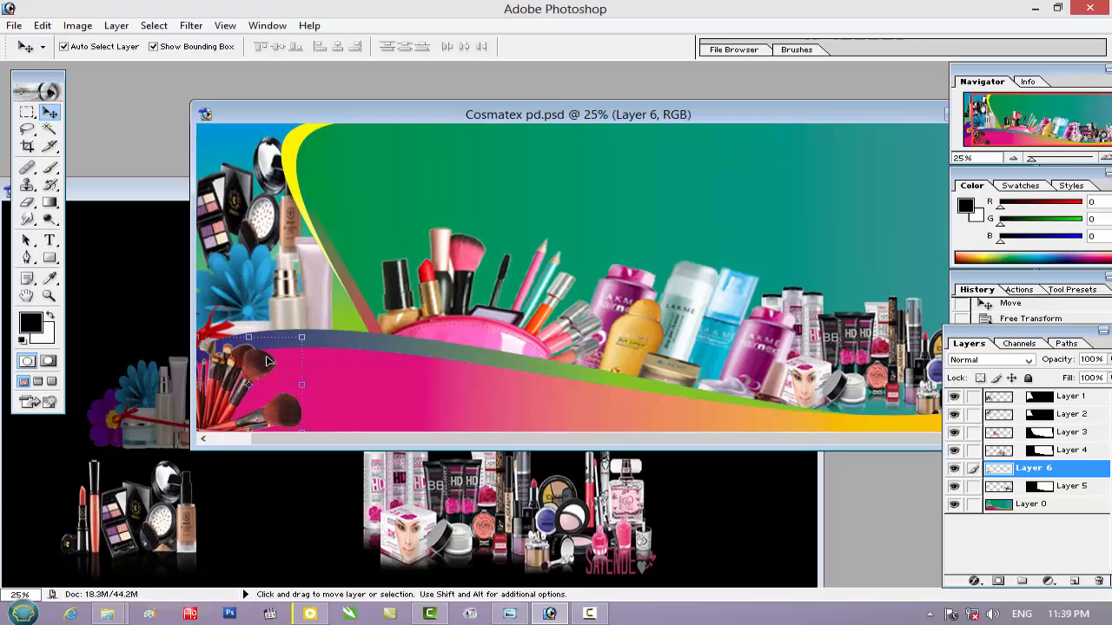
# Duplicate the brushes' Layer 6 and scale the copy to about 102.5% width and 103.3% height
pyautogui.moveTo(1048, 471); pyautogui.dragTo(1074, 580)
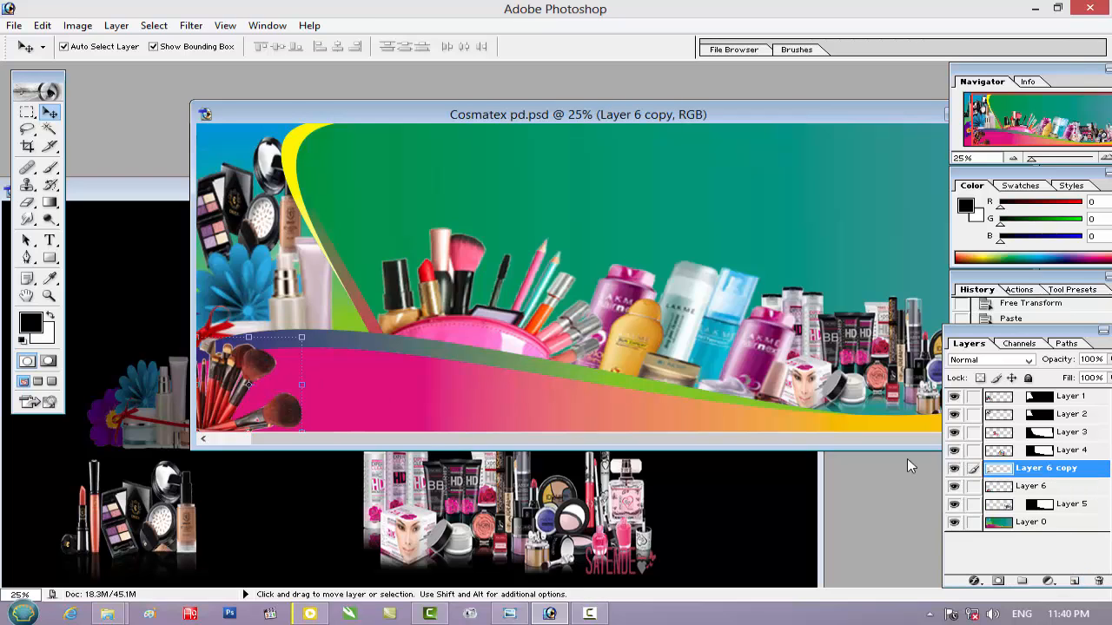
pyautogui.moveTo(305, 340); pyautogui.dragTo(308, 335)
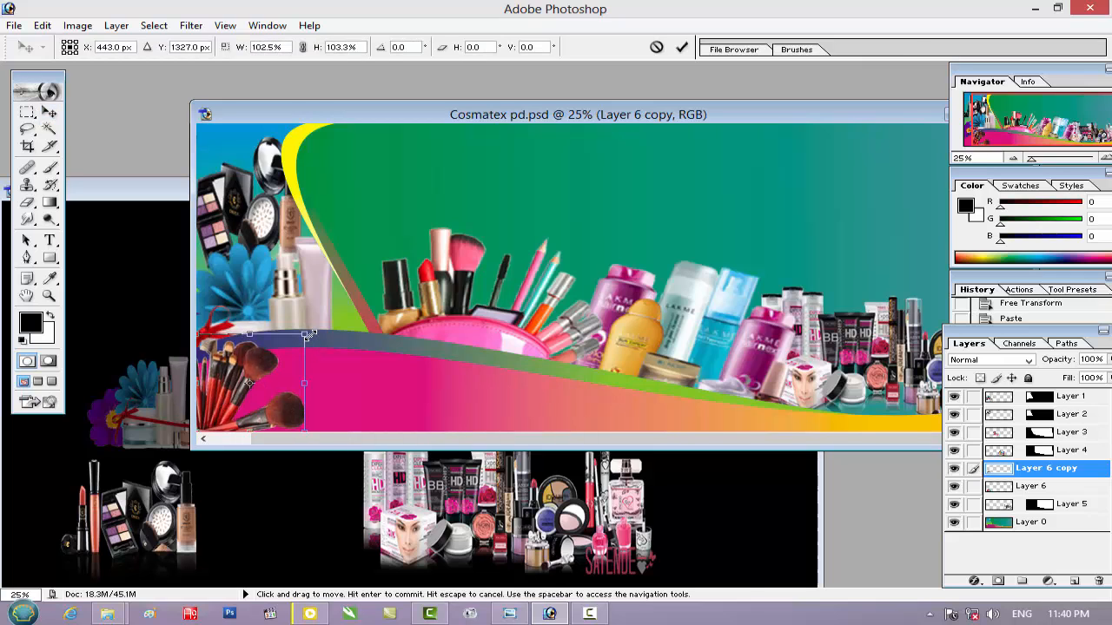
pyautogui.press('Return')
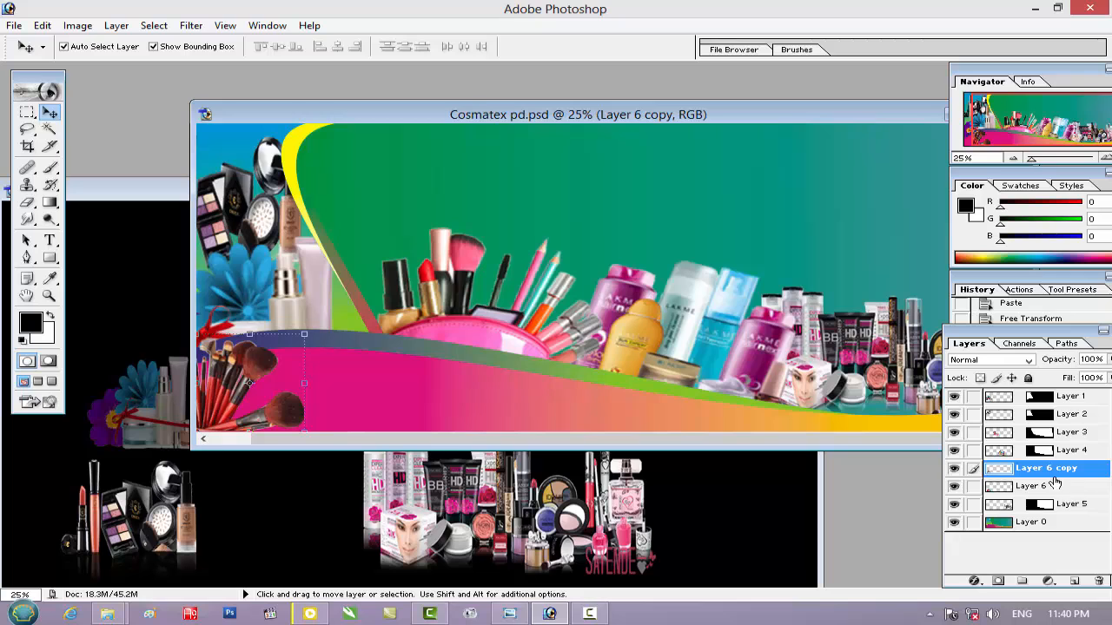
# Enlarge the original brushes on Layer 6 to about 109% width and 107.4% height, and set the layer's opacity to 60%
pyautogui.click(1053, 489)
pyautogui.moveTo(303, 342); pyautogui.dragTo(312, 328)
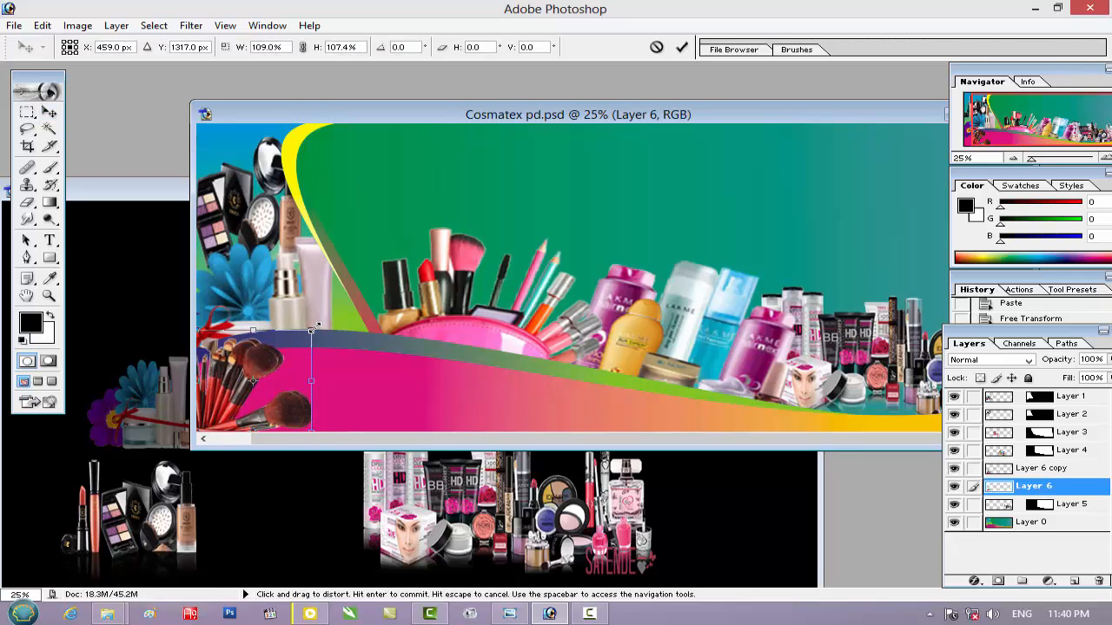
pyautogui.press('Return')
pyautogui.press('5')
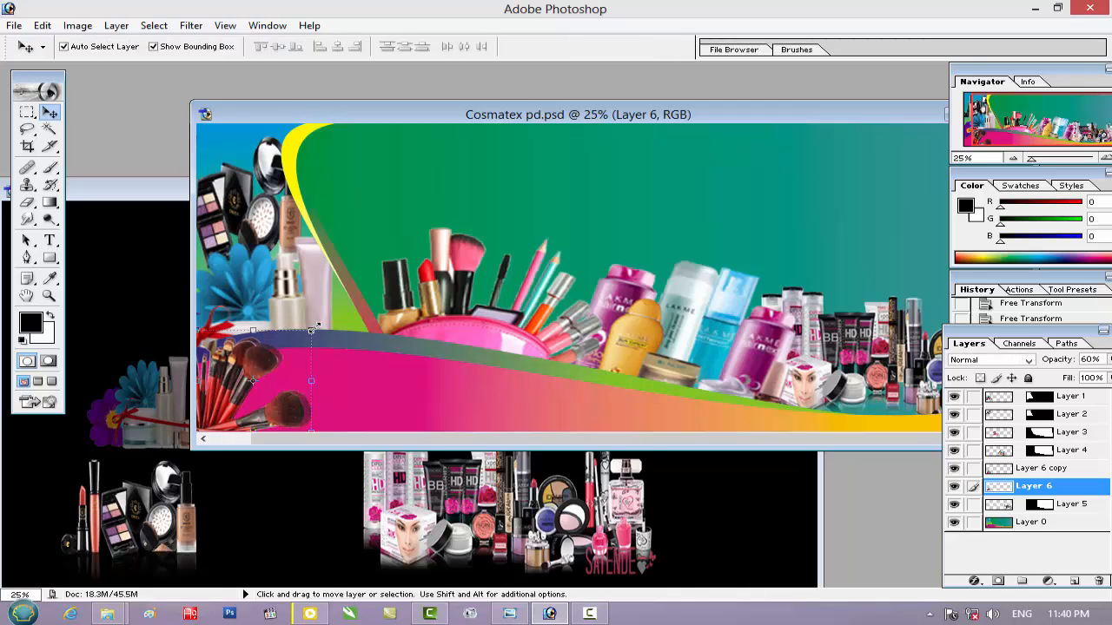
# Save Cosmatex pd.psd, and save a JPEG copy of the banner named Rjk in New folder at quality 7 (Medium)
pyautogui.hotkey('ctrl', 's')
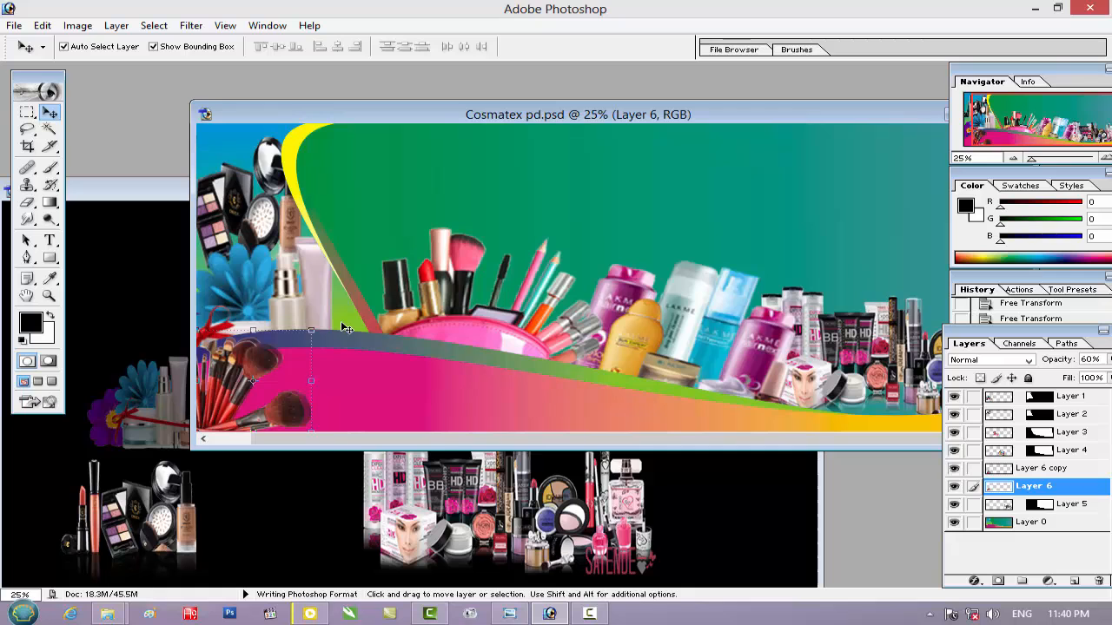
pyautogui.hotkey('ctrl', 'shift', 's')
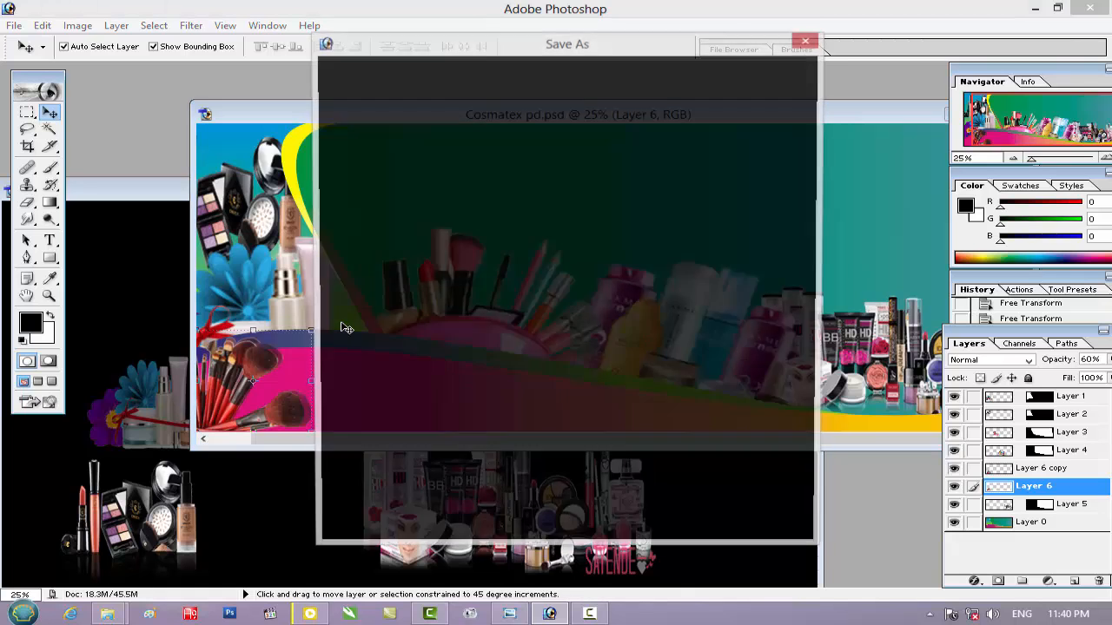
pyautogui.click(581, 363)
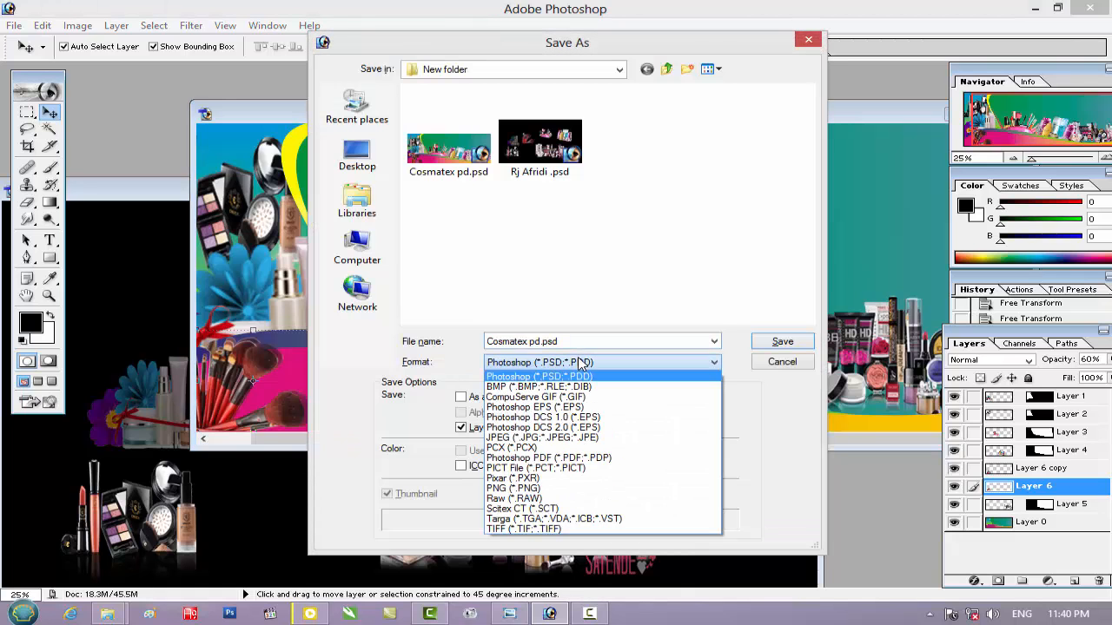
pyautogui.click(575, 437)
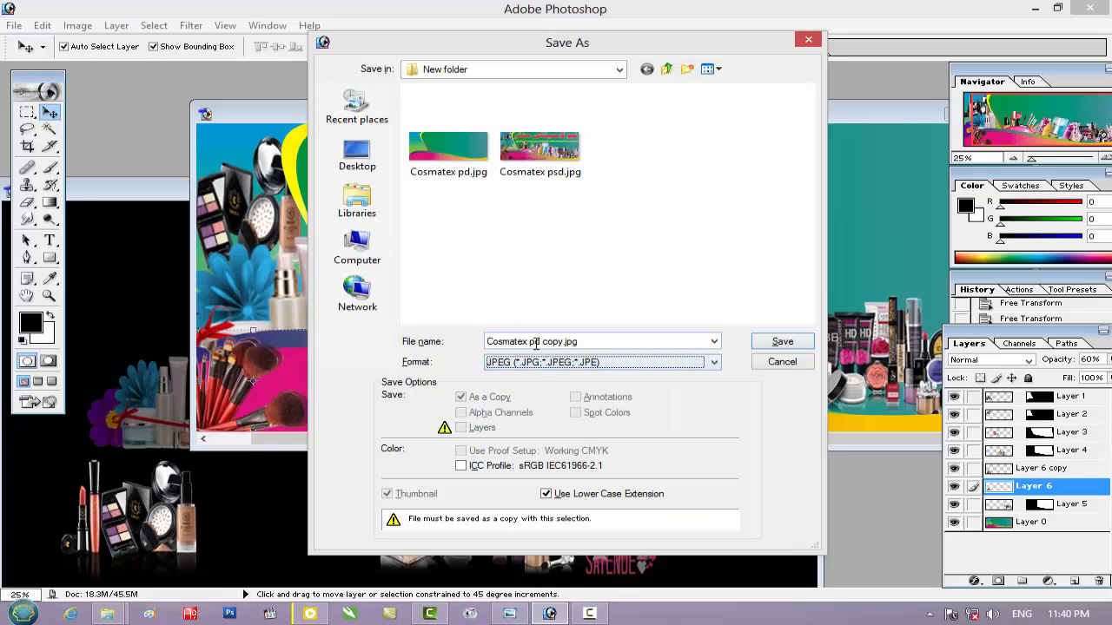
pyautogui.click(536, 344)
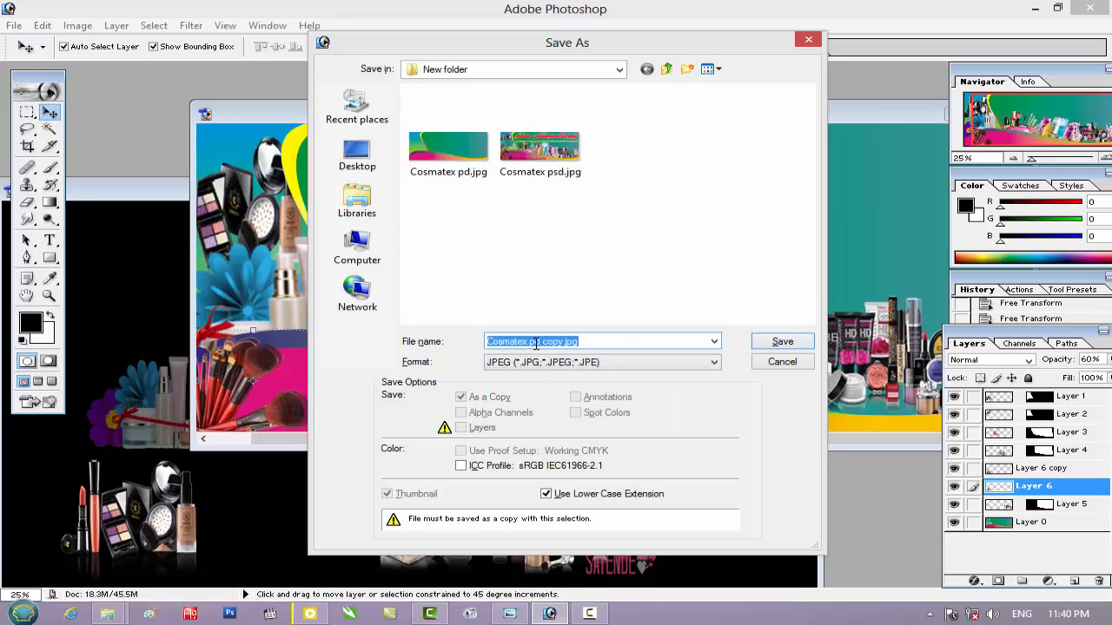
pyautogui.write('R')
pyautogui.write('ja')
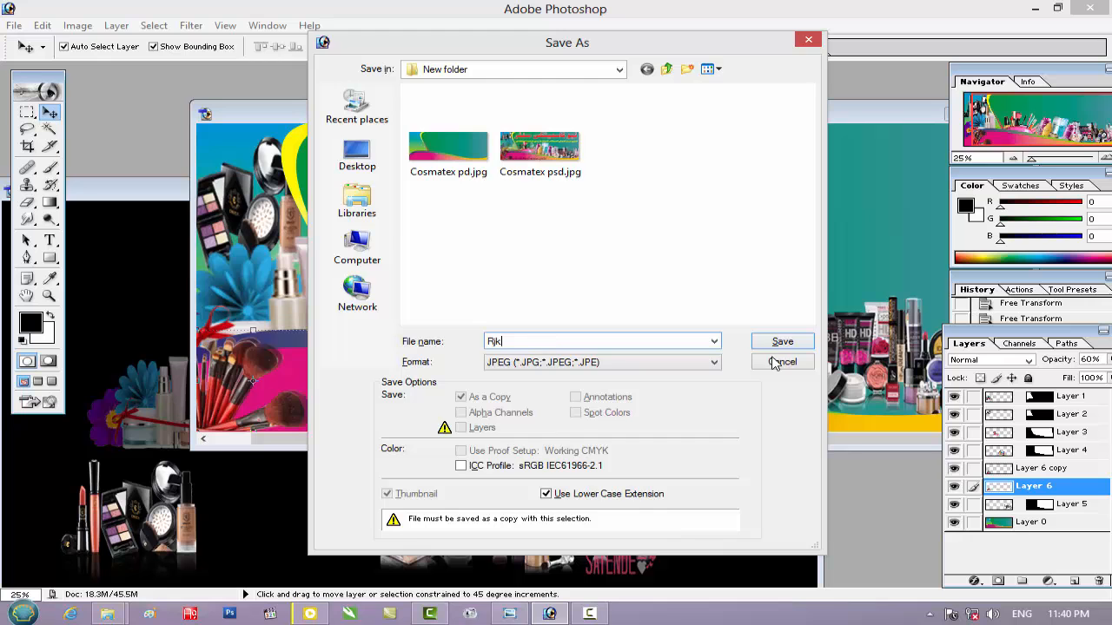
pyautogui.click(776, 344)
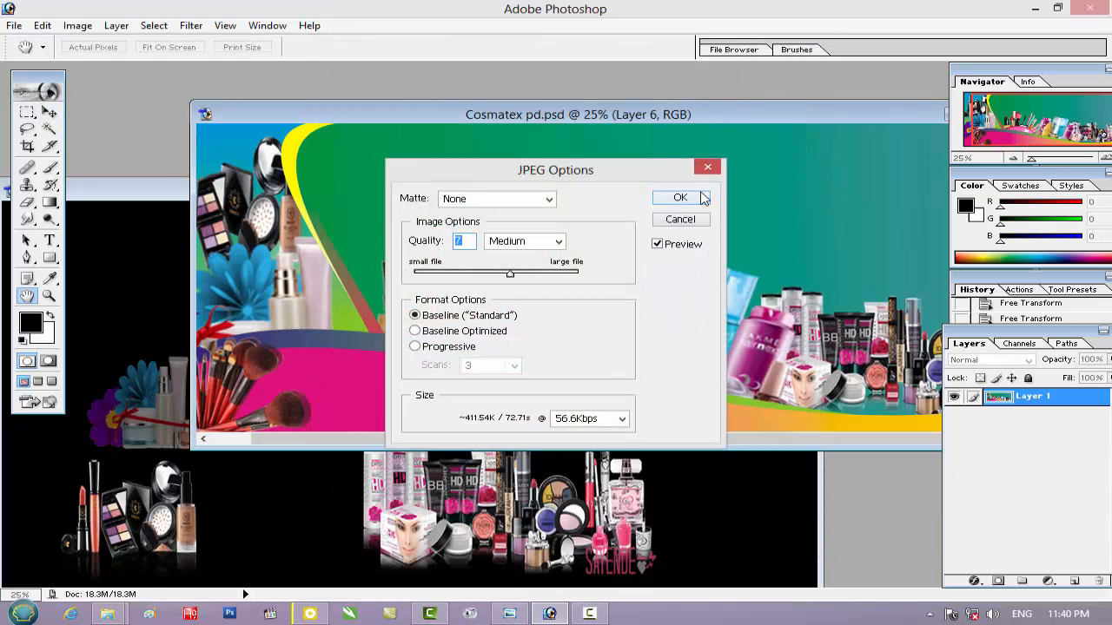
pyautogui.click(699, 198)
# Close Cosmatex pd.psd and the cosmetics source PSD, and exit Photoshop 7.0
pyautogui.moveTo(840, 111); pyautogui.dragTo(643, 134)
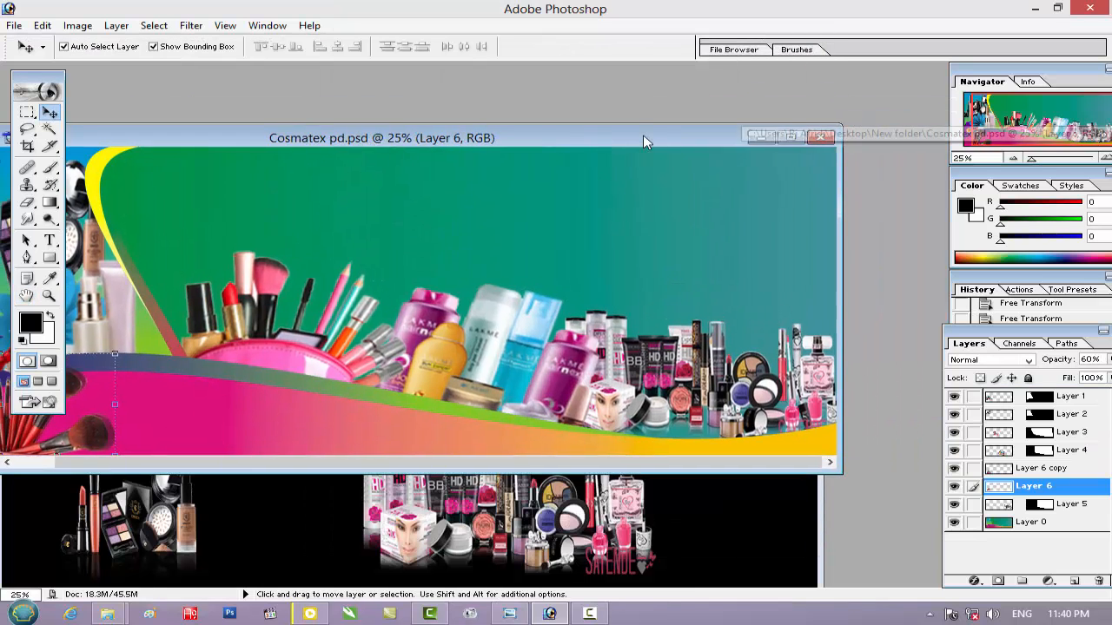
pyautogui.click(819, 139)
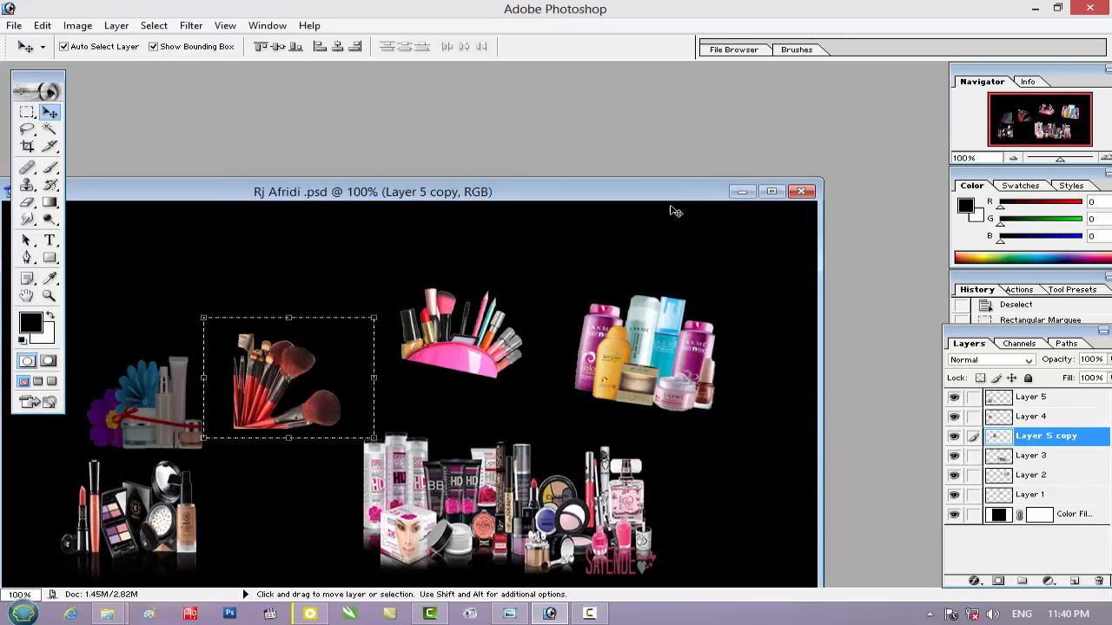
pyautogui.click(801, 192)
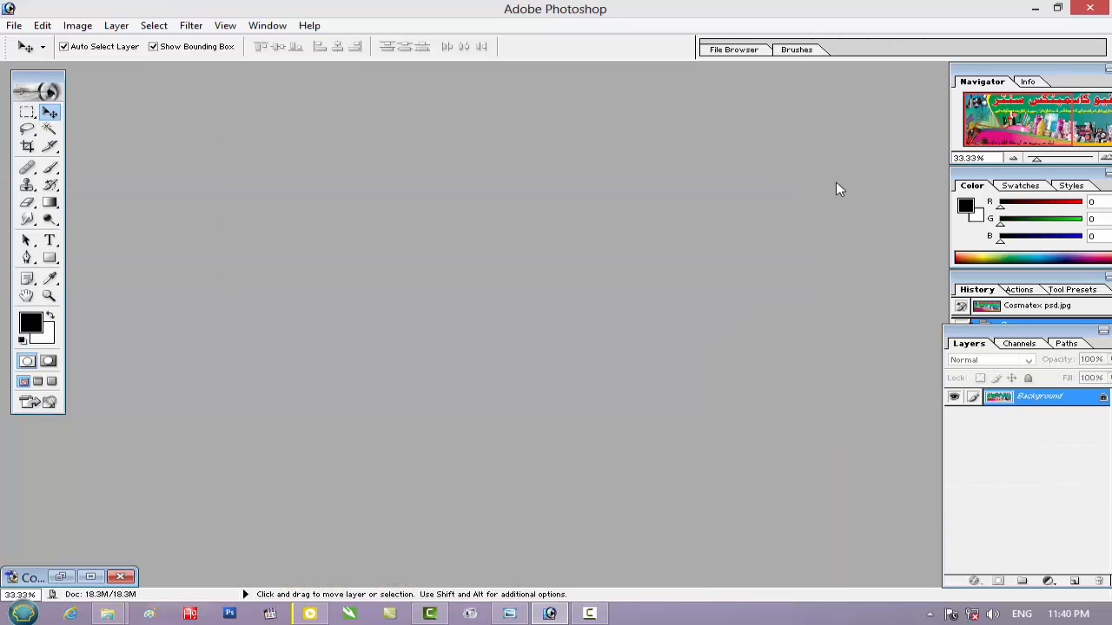
pyautogui.click(1090, 8)
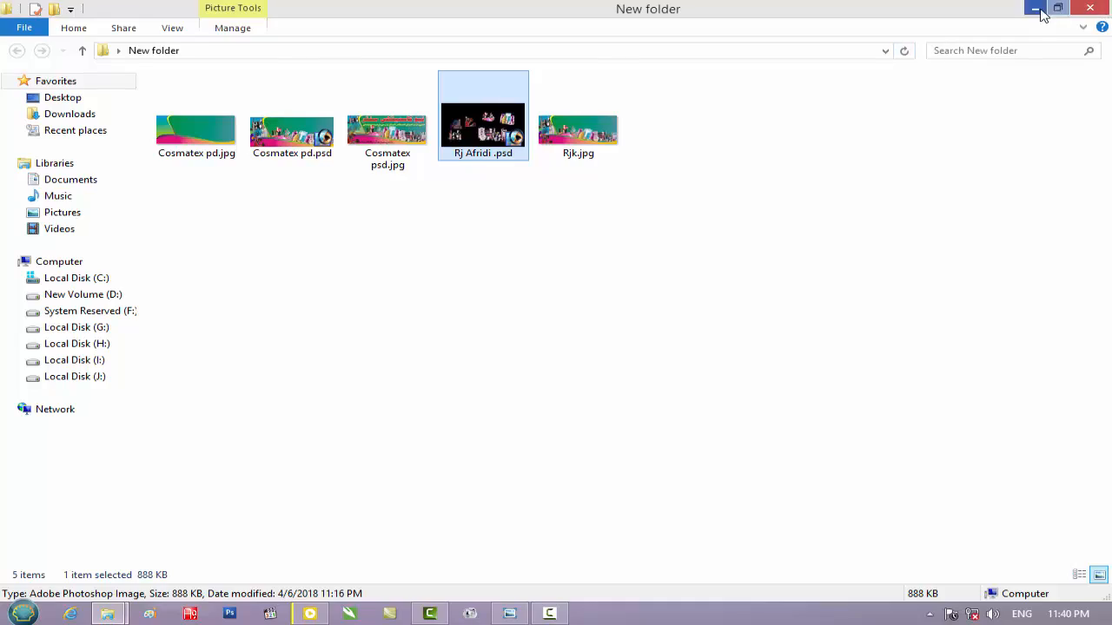
# Minimize New folder and launch Photoshop.exe (CS5) from the Photoshop Middle East folder on the desktop
pyautogui.click(1035, 8)
pyautogui.doubleClick(224, 187)
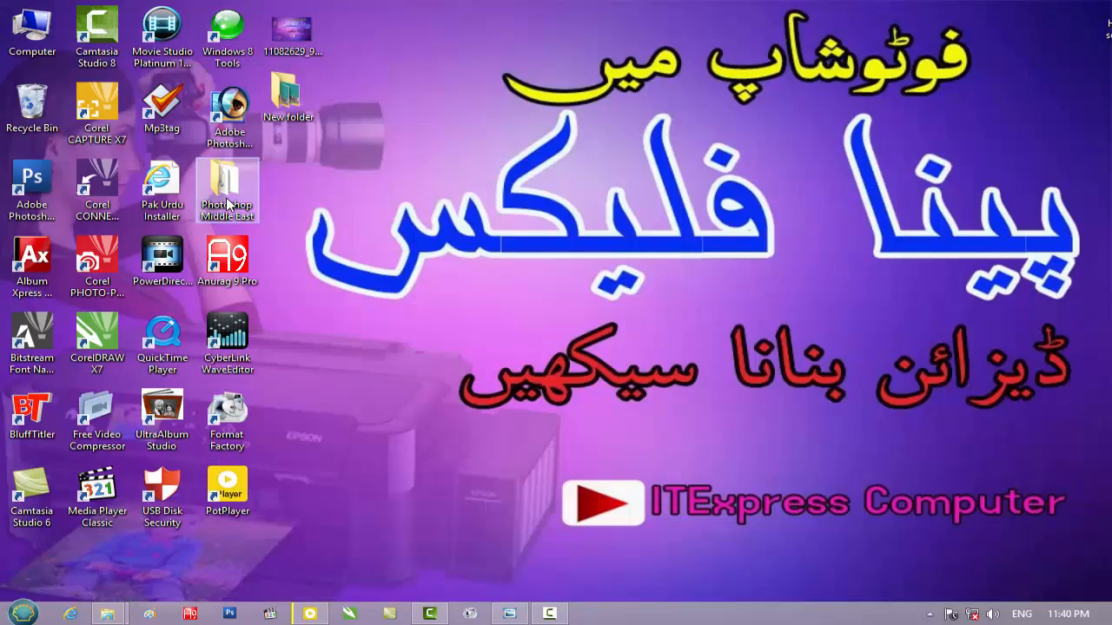
pyautogui.scroll(-5, 589, 302)
pyautogui.click(771, 341)
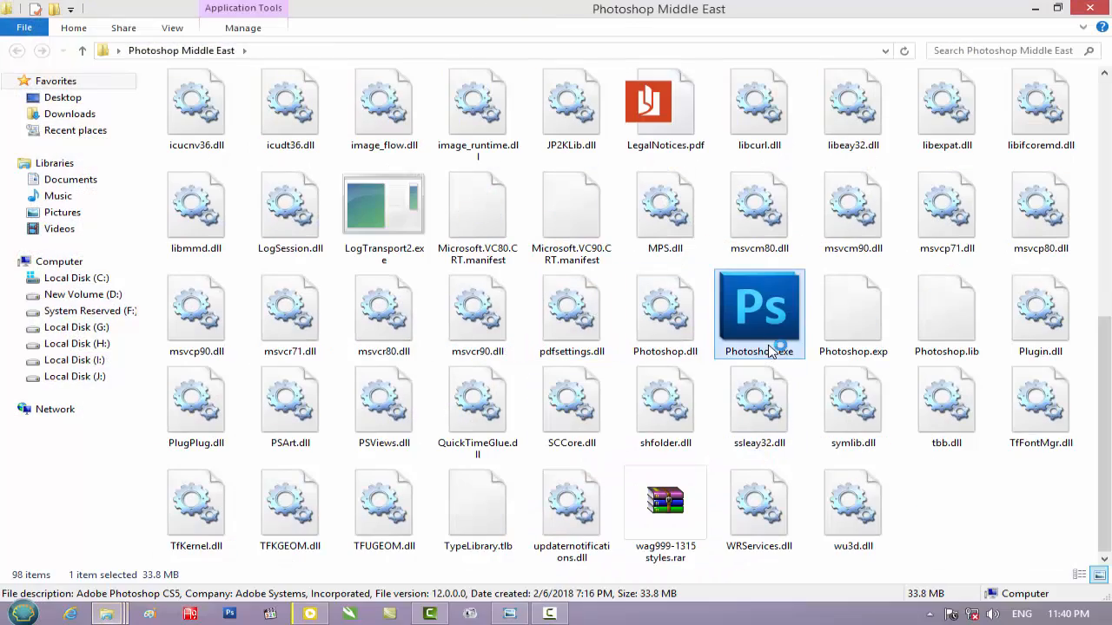
pyautogui.click(1038, 8)
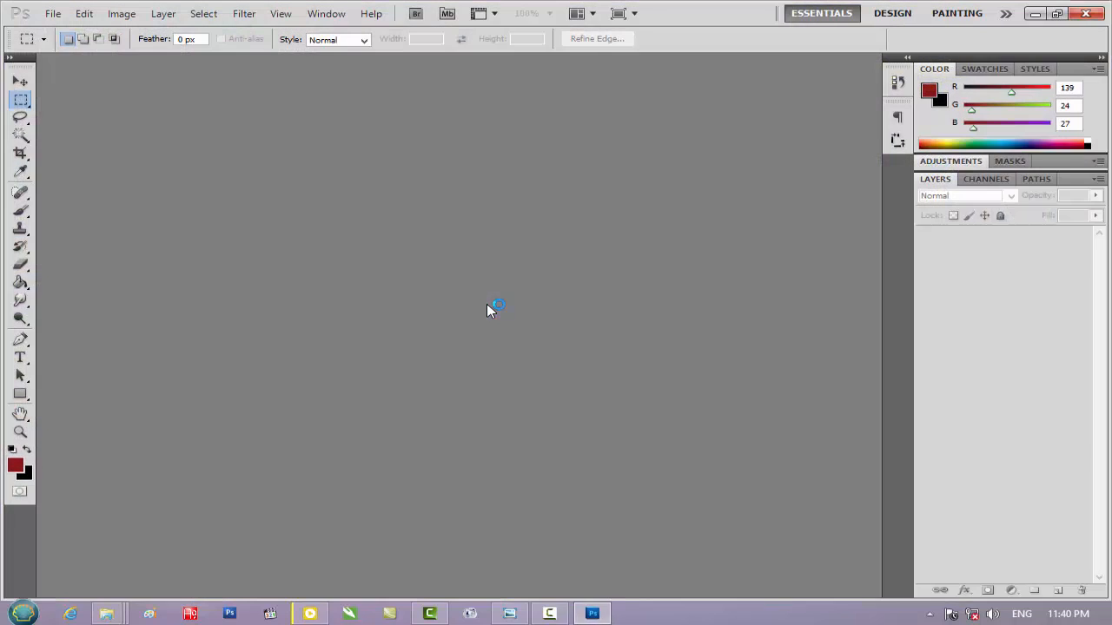
# Open Rjk.jpg from New folder on the desktop
pyautogui.doubleClick(455, 305)
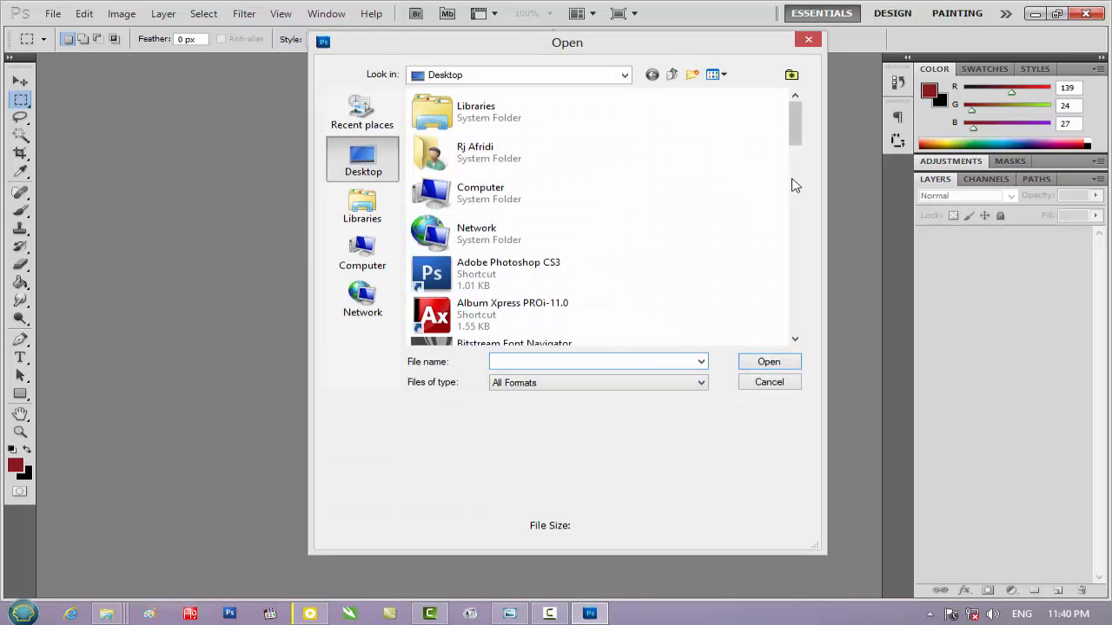
pyautogui.moveTo(796, 130); pyautogui.dragTo(804, 301)
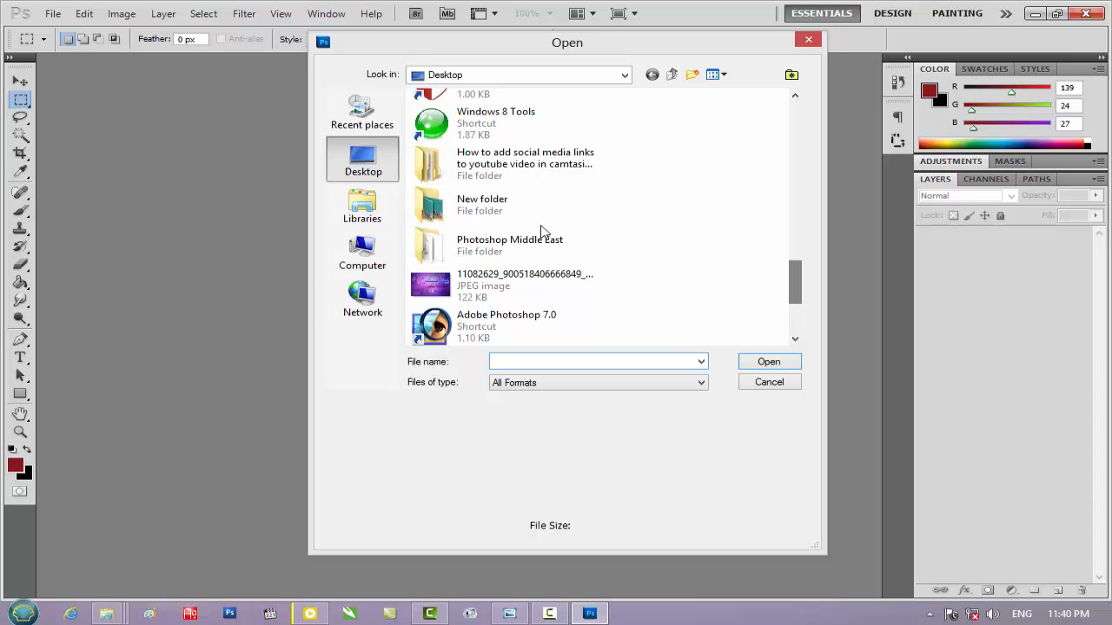
pyautogui.doubleClick(517, 207)
pyautogui.doubleClick(478, 273)
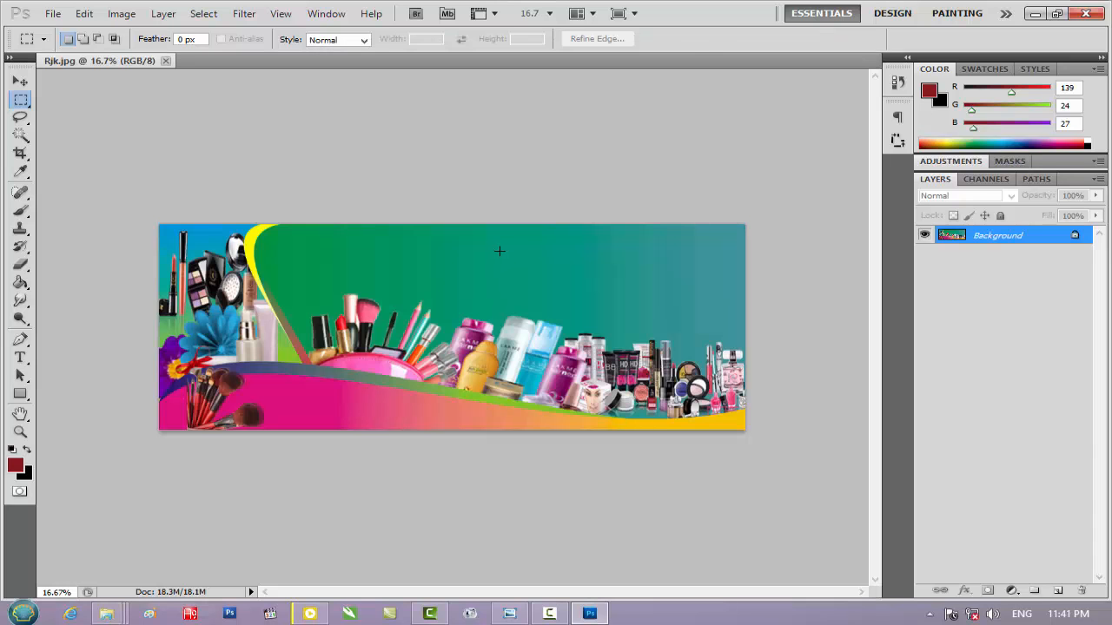
# Float the Rjk.jpg window, open Cosmatex psd.jpg as reference, and arrange the reference above Rjk.jpg
pyautogui.moveTo(692, 57); pyautogui.dragTo(579, 207)
pyautogui.doubleClick(627, 166)
pyautogui.doubleClick(627, 166)
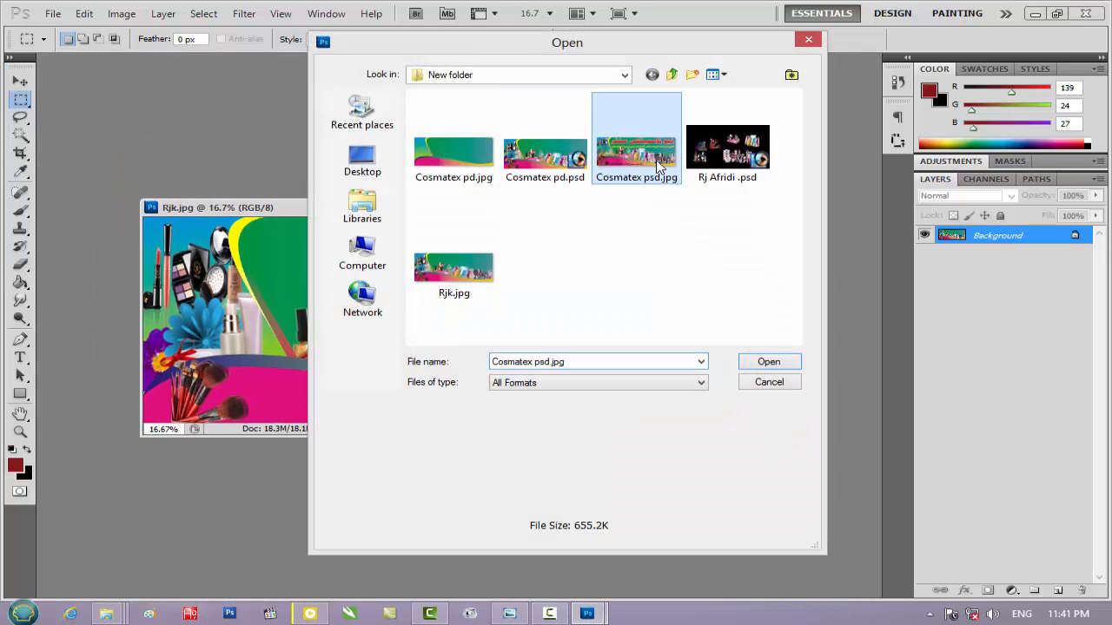
pyautogui.moveTo(389, 225); pyautogui.dragTo(445, 152)
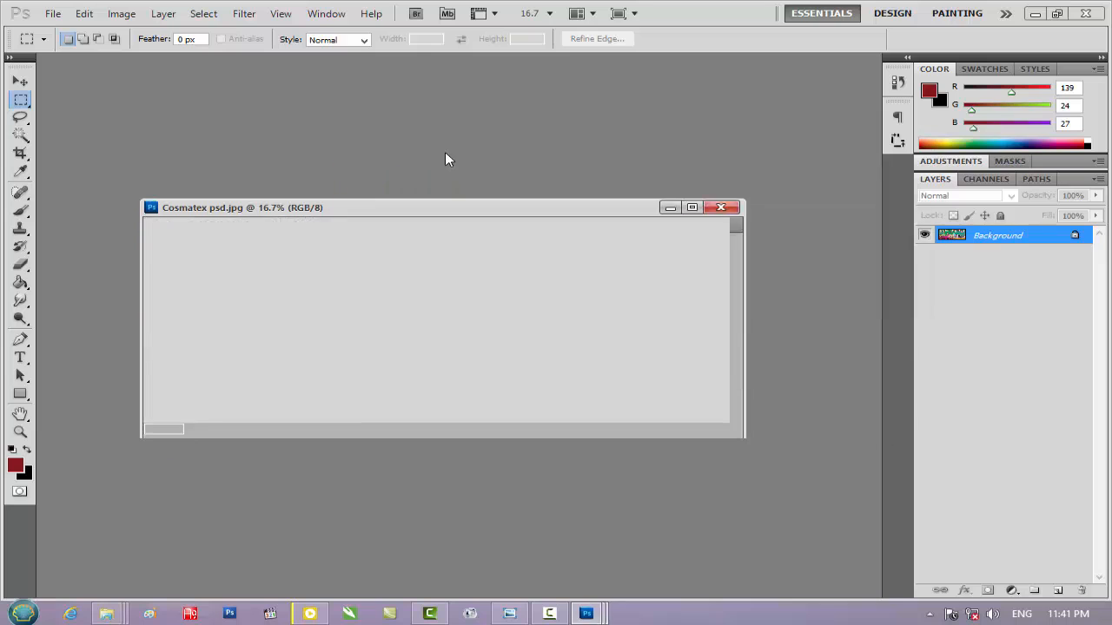
pyautogui.click(287, 207)
pyautogui.moveTo(365, 217); pyautogui.dragTo(533, 287)
pyautogui.moveTo(636, 135); pyautogui.dragTo(455, 90)
pyautogui.moveTo(799, 280); pyautogui.dragTo(667, 301)
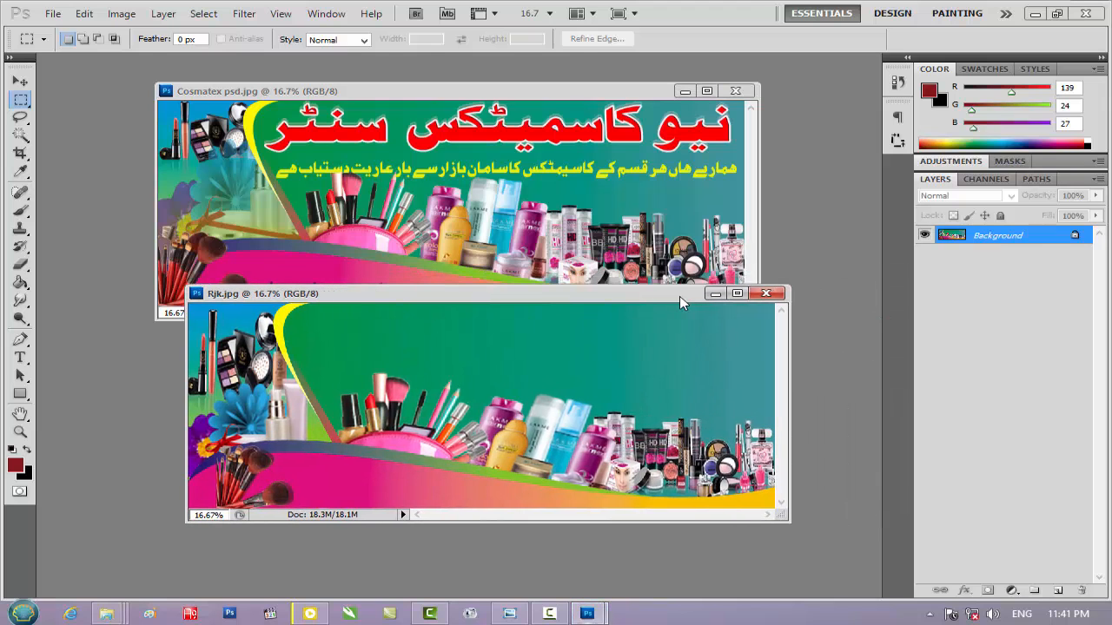
# Add the Urdu heading نیو کاسمیٹکس سنٹر as a text layer in the upper-right green area of Rjk.jpg
pyautogui.click(746, 328)
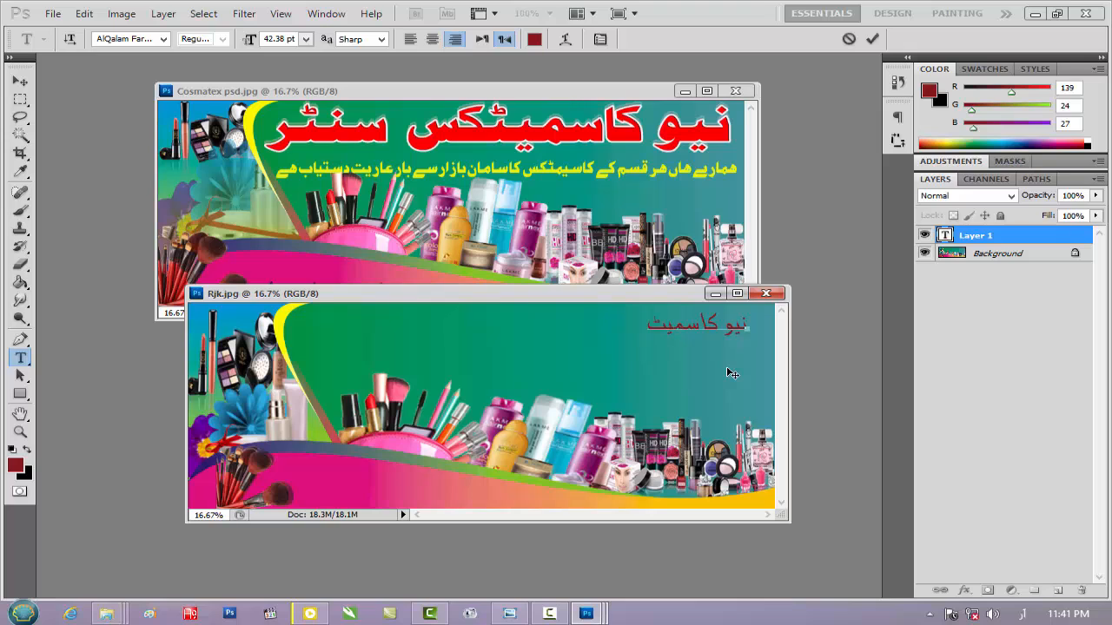
pyautogui.write('س سنٹر')
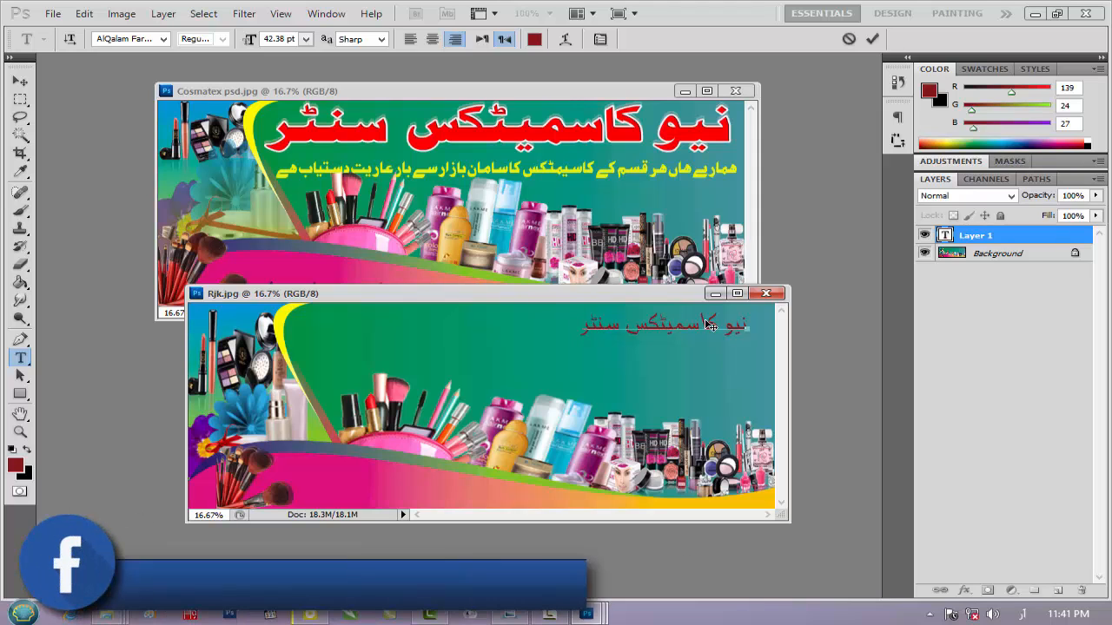
pyautogui.hotkey('ctrl', 'Return')
pyautogui.press('v')
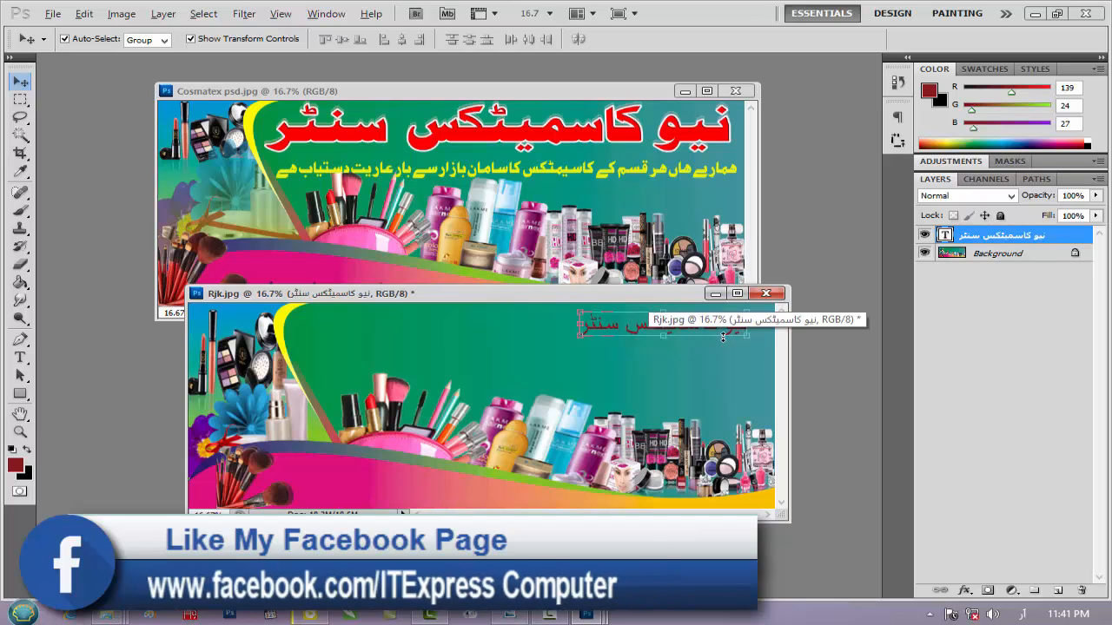
# Enlarge the heading to over 206% width and center it along the top of the banner's green area
pyautogui.hotkey('ctrl', 't')
pyautogui.moveTo(573, 343); pyautogui.dragTo(513, 369)
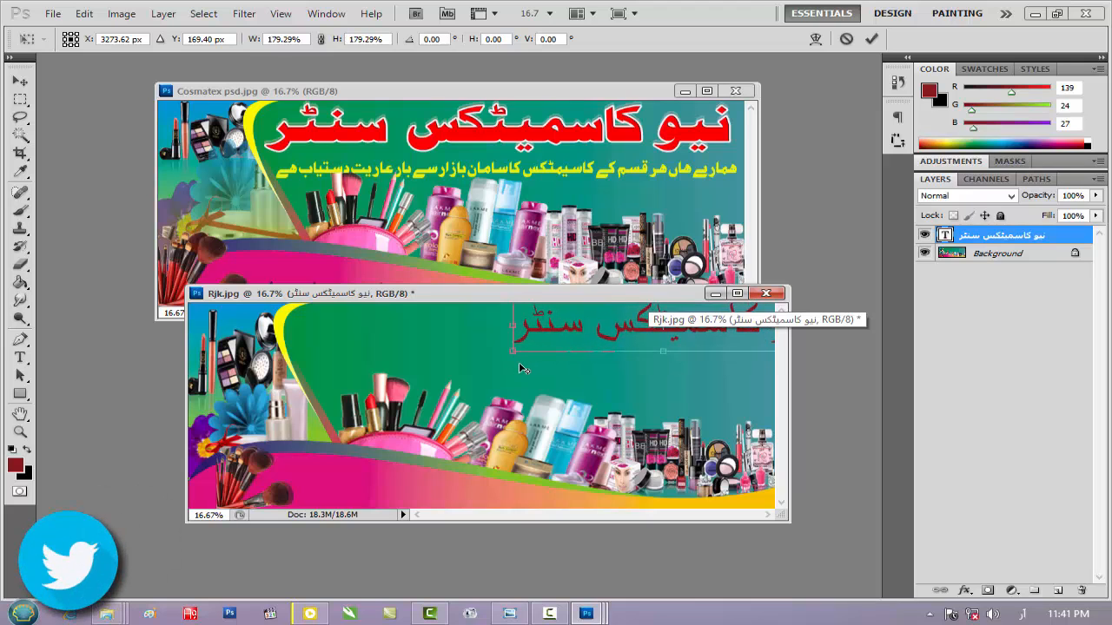
pyautogui.moveTo(639, 326); pyautogui.dragTo(500, 335)
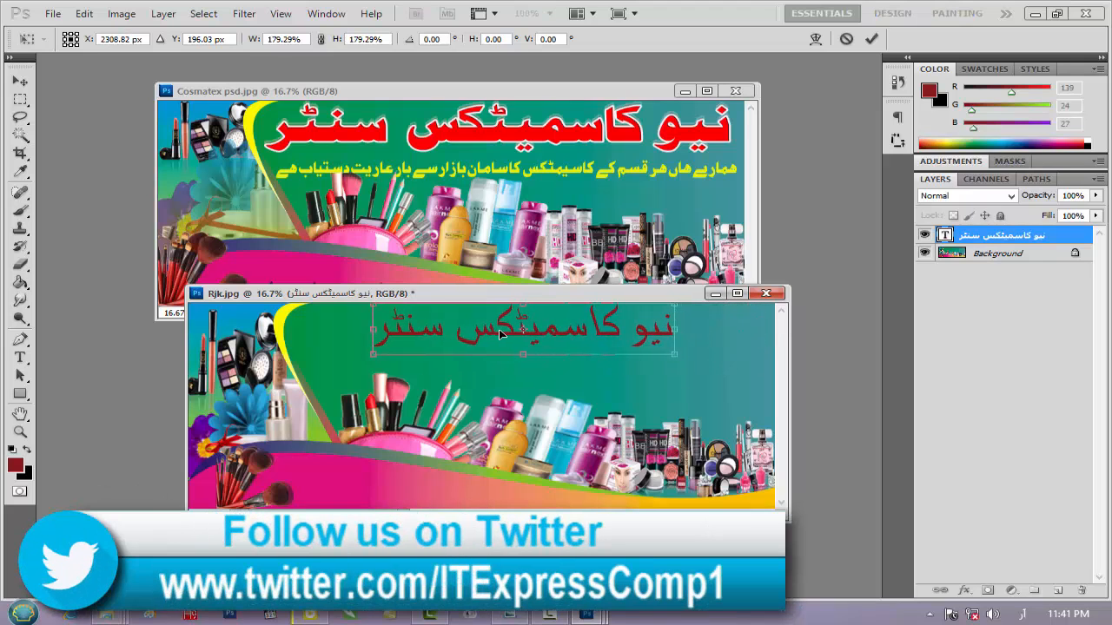
pyautogui.moveTo(673, 332); pyautogui.dragTo(700, 333)
pyautogui.moveTo(629, 328); pyautogui.dragTo(628, 335)
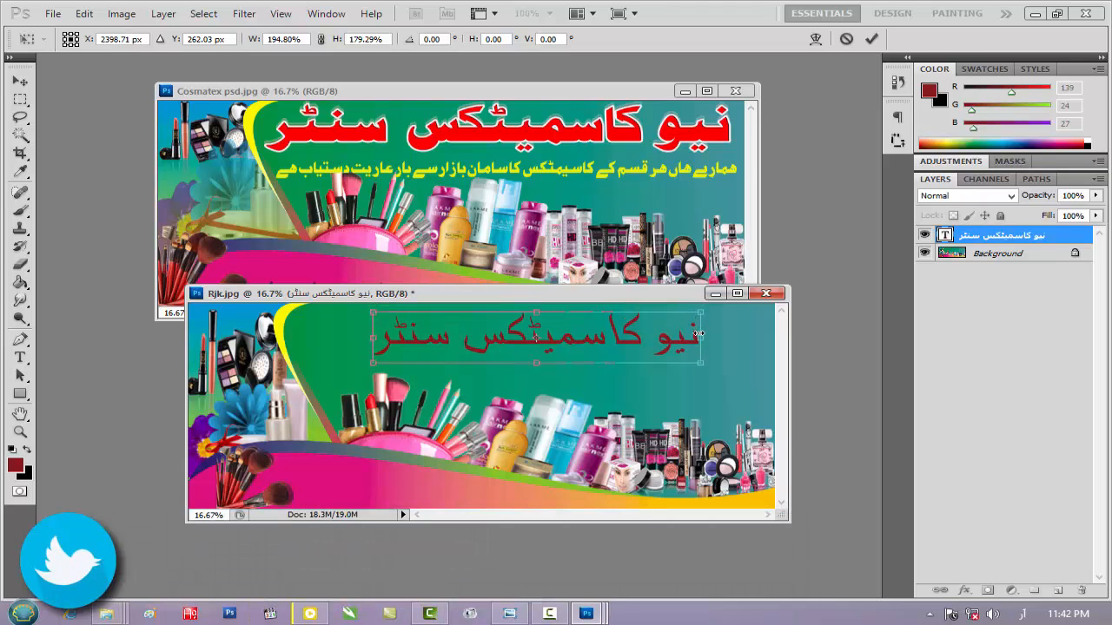
pyautogui.moveTo(701, 336); pyautogui.dragTo(719, 335)
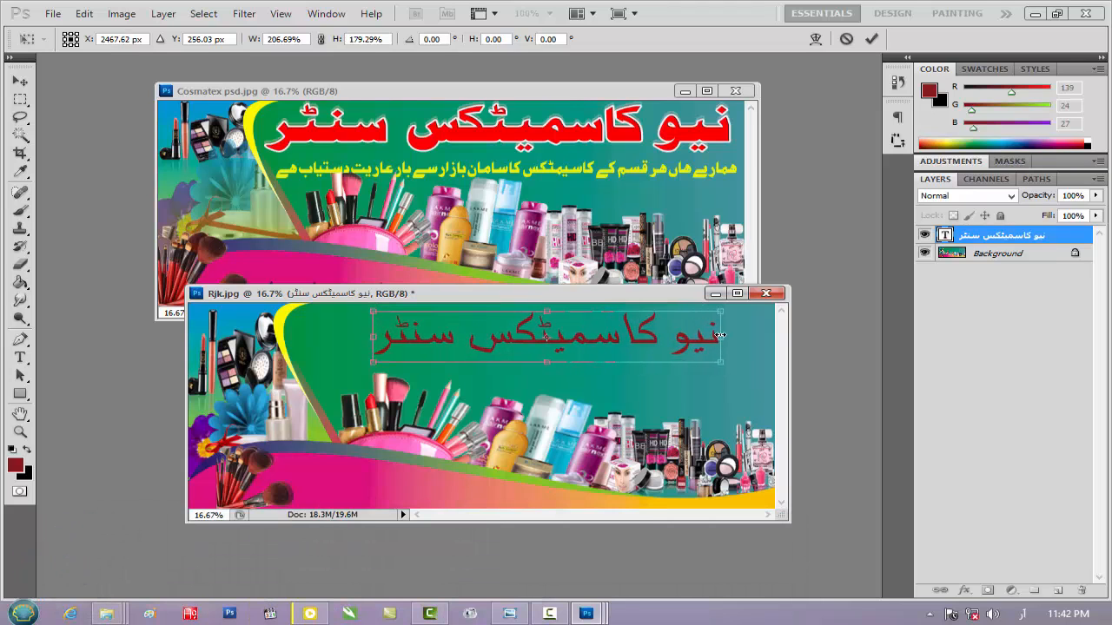
pyautogui.moveTo(522, 329); pyautogui.dragTo(521, 323)
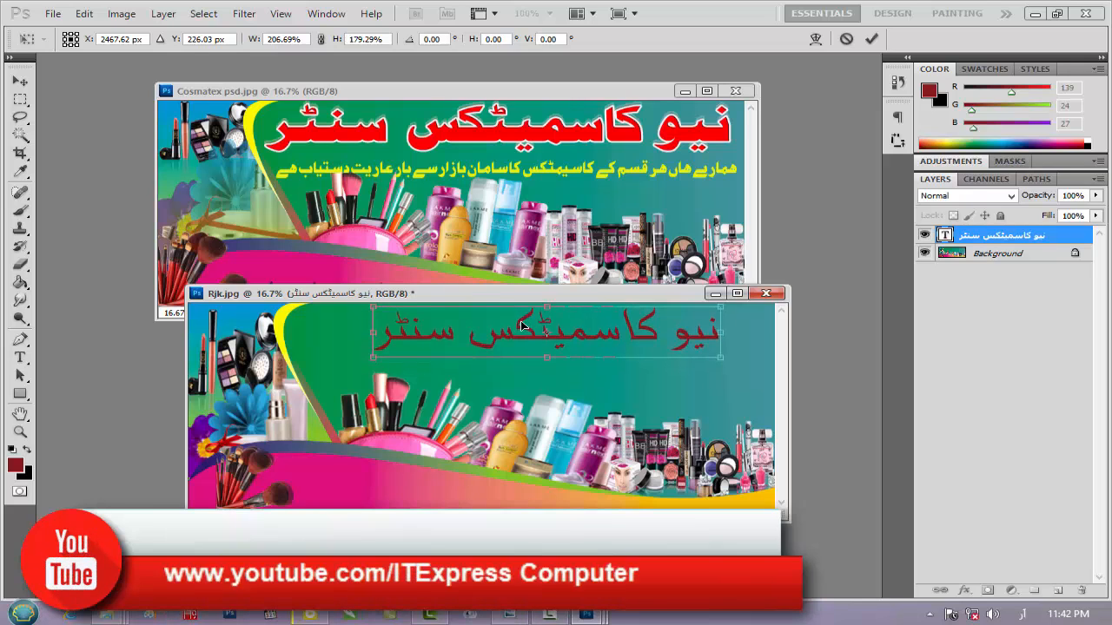
pyautogui.moveTo(371, 332); pyautogui.dragTo(363, 331)
pyautogui.press('Return')
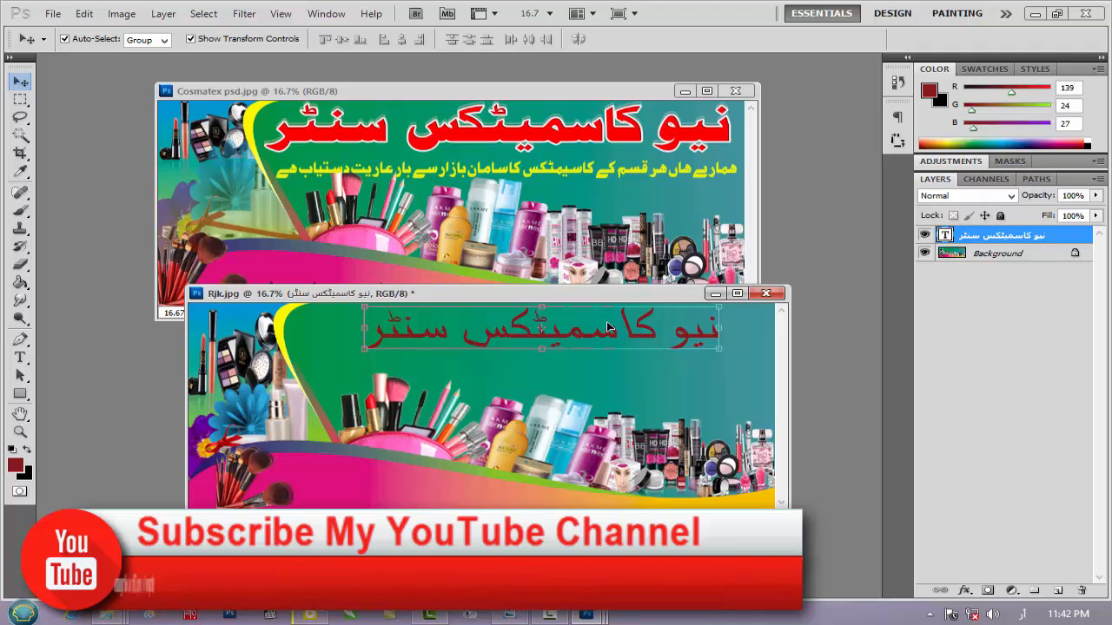
# Select all of the heading's text and set its font to AlQalam Ferdaos
pyautogui.click(20, 357)
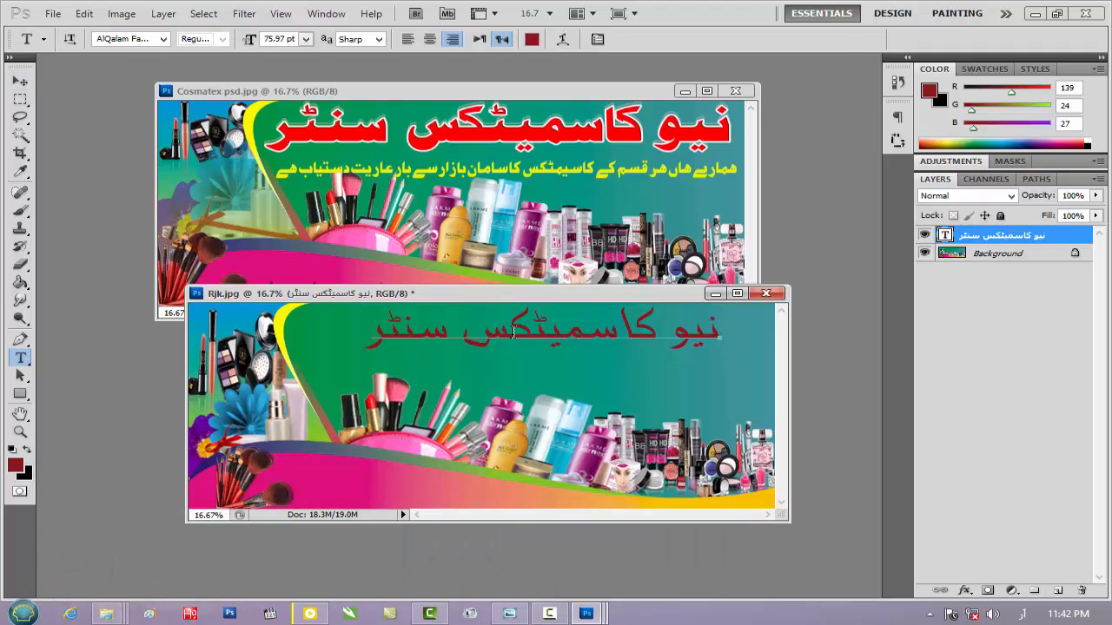
pyautogui.click(441, 343)
pyautogui.hotkey('ctrl', 'a')
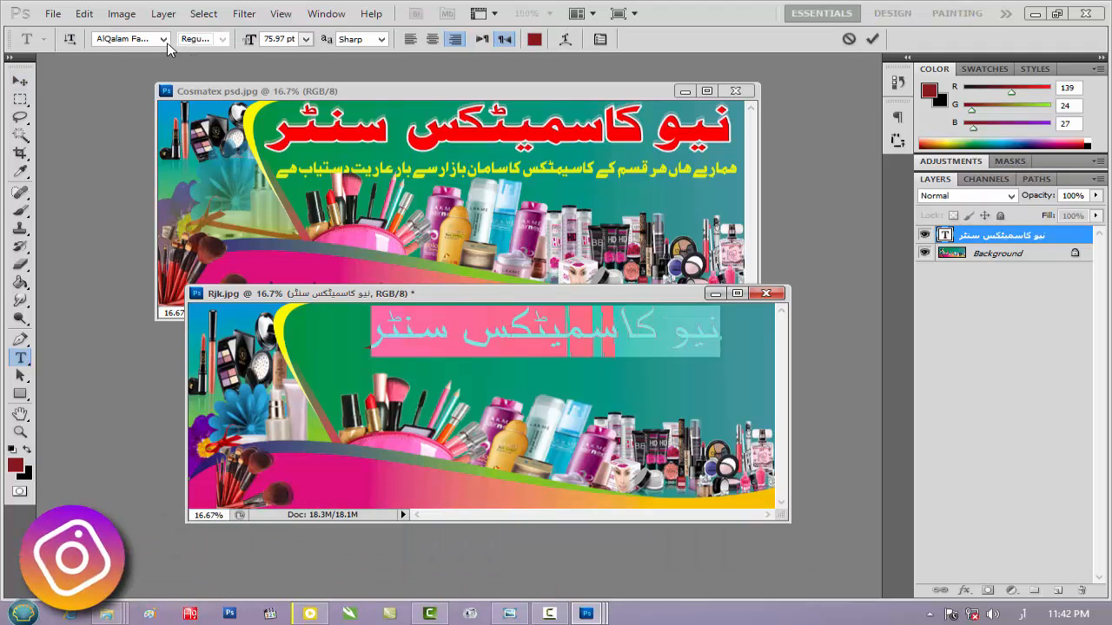
pyautogui.click(163, 39)
pyautogui.click(236, 113)
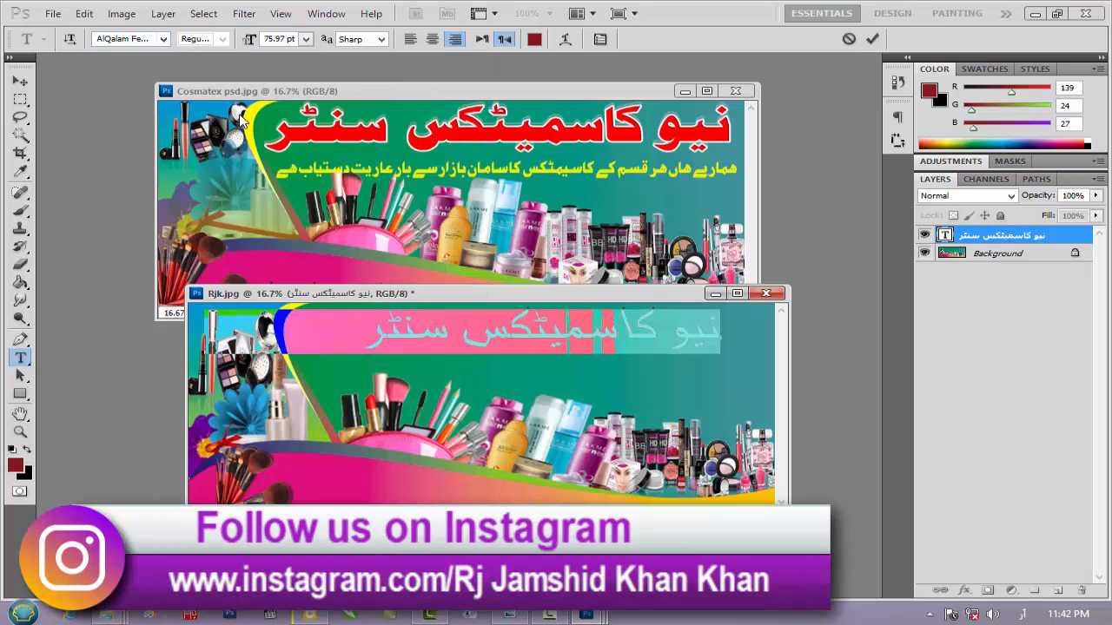
# Try a series of AlQalam fonts, including AlQalam Kaman and AlQalam Irzan, on the selected heading text
pyautogui.click(163, 39)
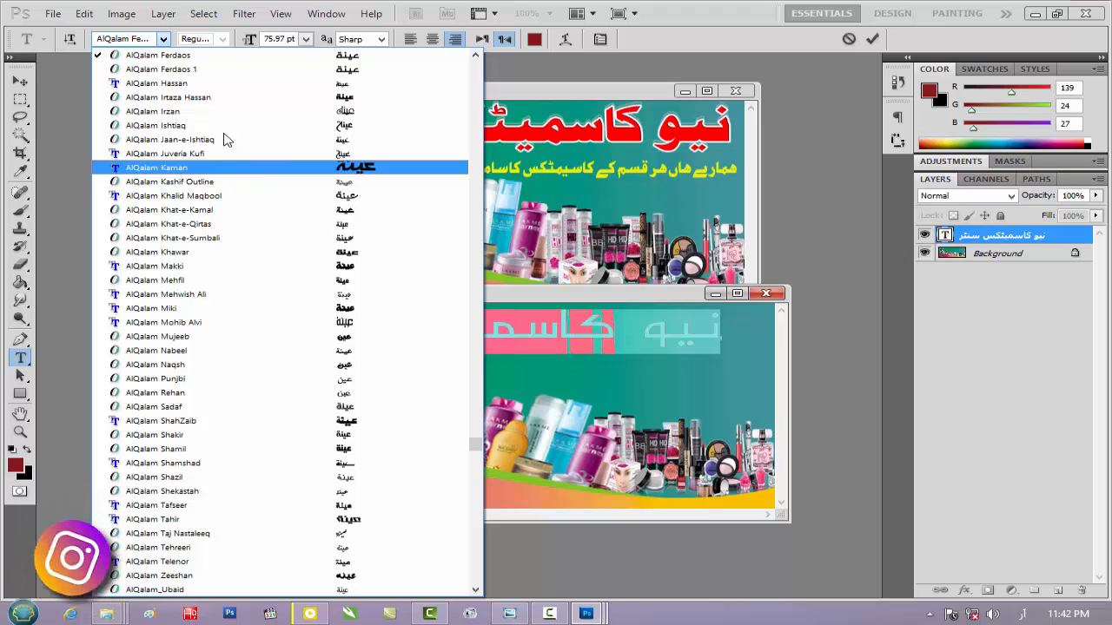
pyautogui.click(318, 168)
pyautogui.click(163, 40)
pyautogui.click(163, 40)
pyautogui.click(138, 39)
pyautogui.press('Up')
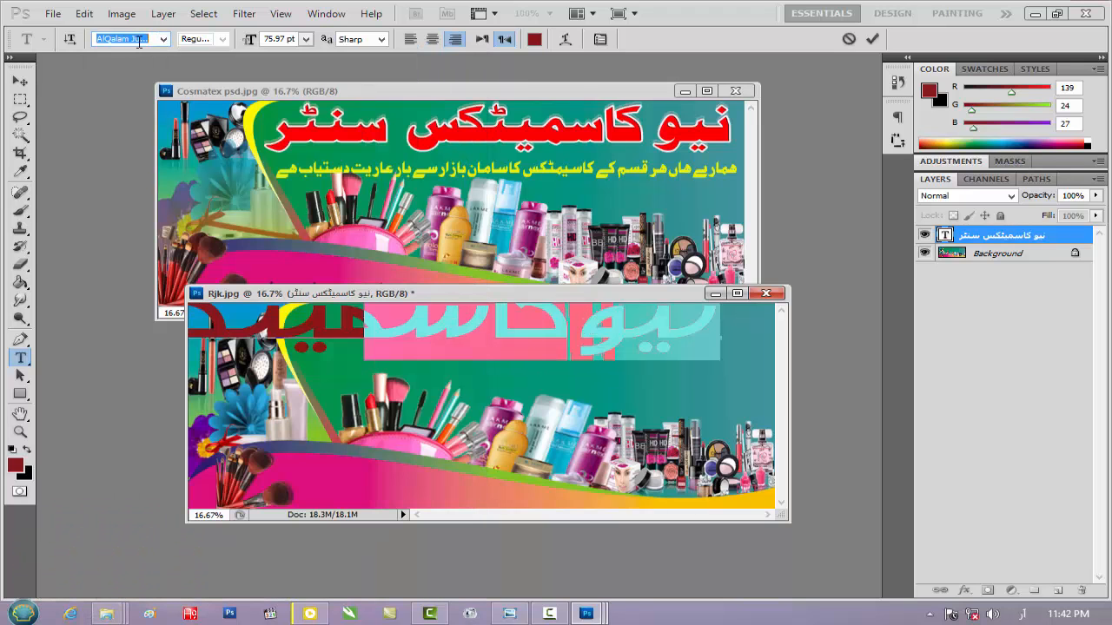
pyautogui.press('Up')
pyautogui.press('Up')
pyautogui.press('Up')
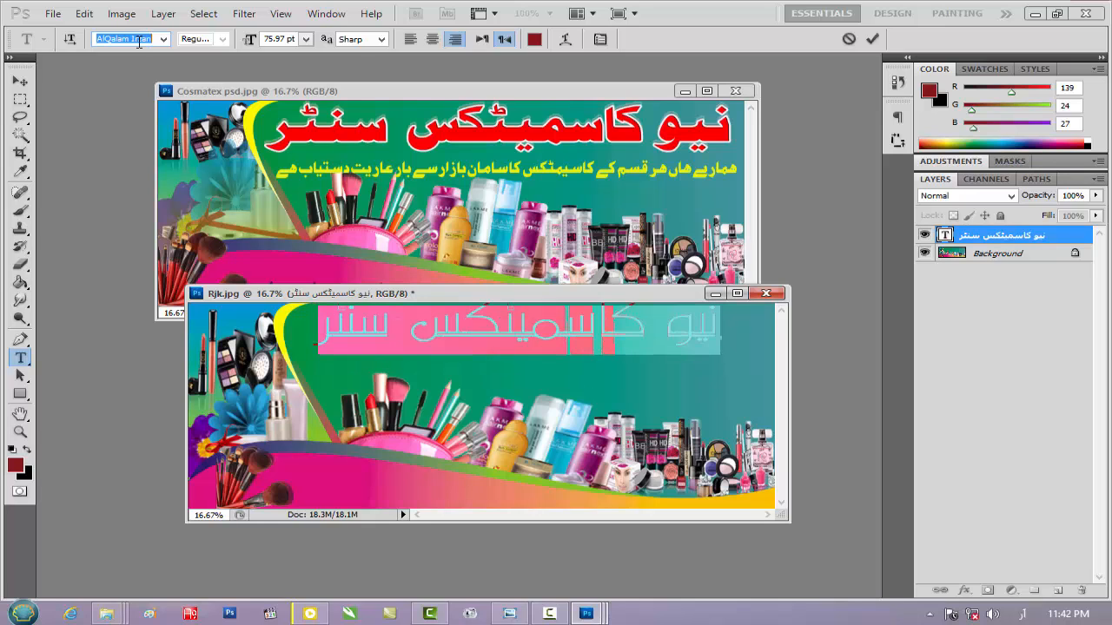
pyautogui.press('Up')
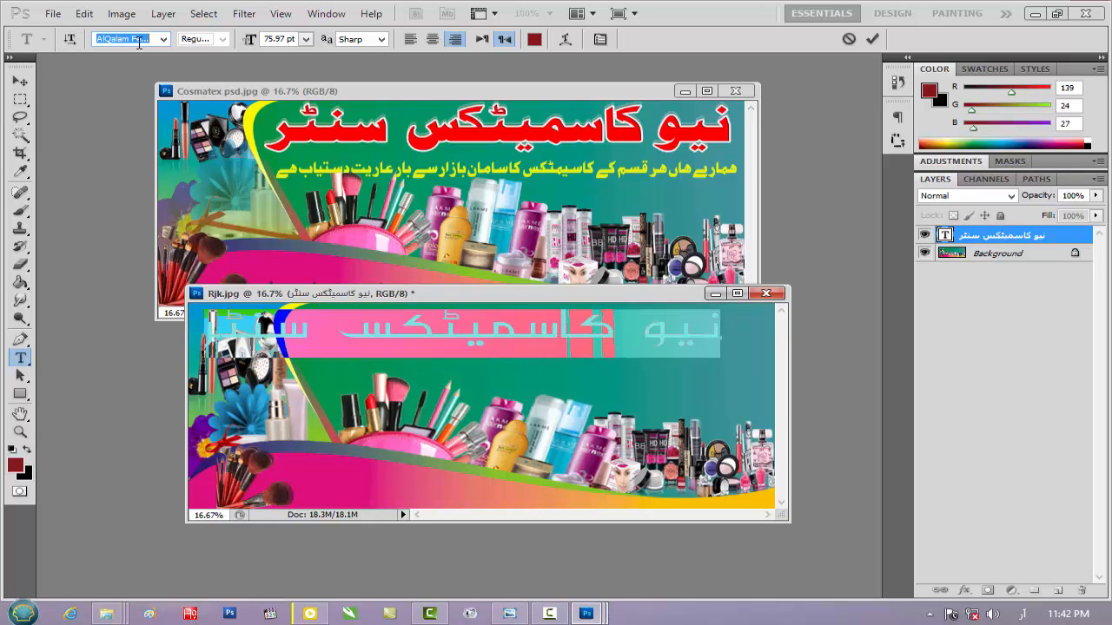
pyautogui.press('Up')
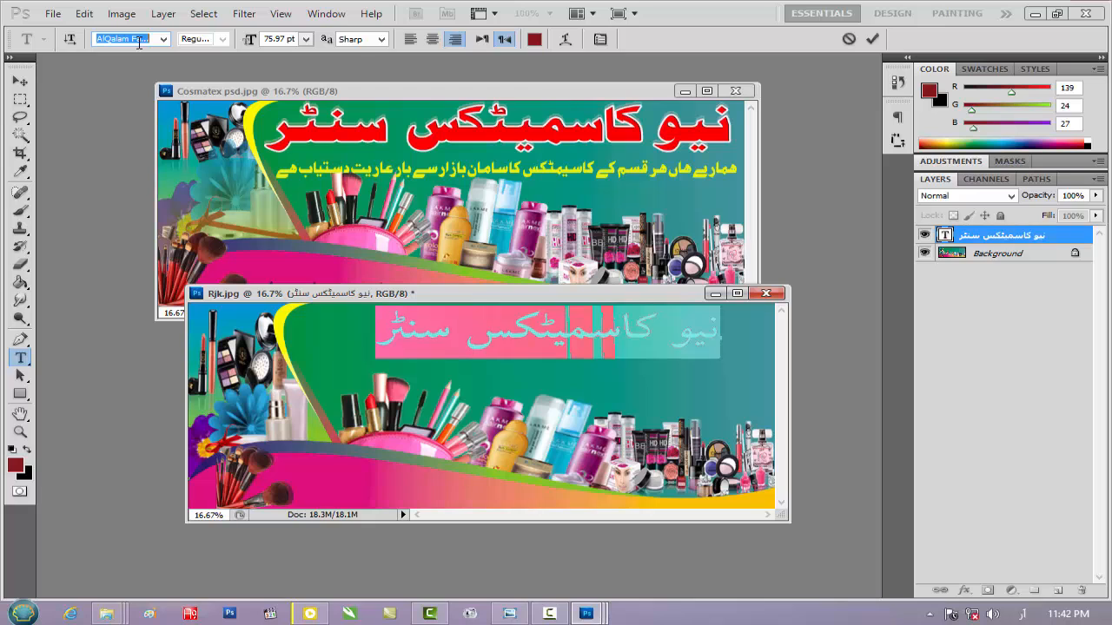
pyautogui.press('Up')
pyautogui.press('Up')
pyautogui.press('Up')
pyautogui.press('Up')
pyautogui.press('Up')
pyautogui.press('Up')
pyautogui.press('Up')
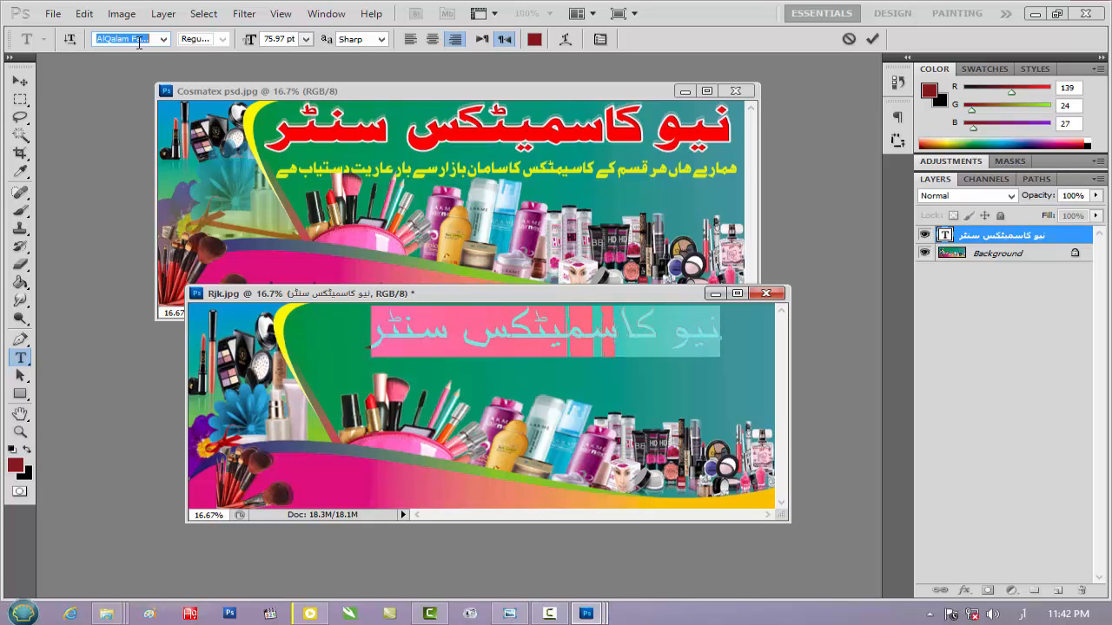
# Try the AlFars, Aleem Urdu Unicode and Al-Kharashi fonts on the selected heading text
pyautogui.press('Up')
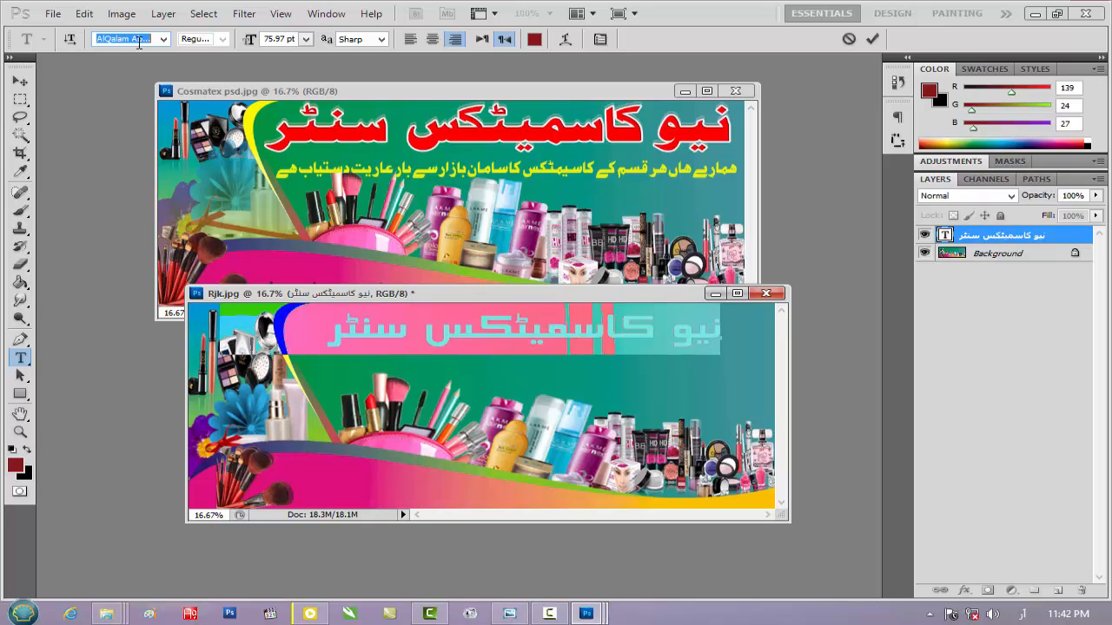
pyautogui.press('Up')
pyautogui.press('Up')
pyautogui.press('Up')
pyautogui.press('Up')
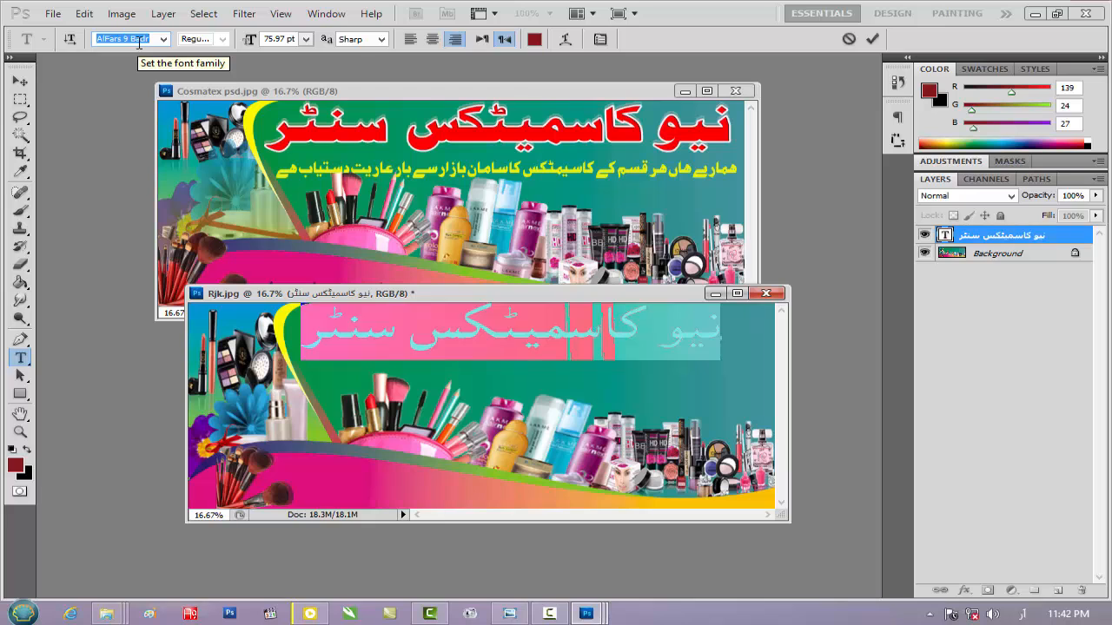
pyautogui.scroll(3, 139, 41)
pyautogui.scroll(4, 139, 42)
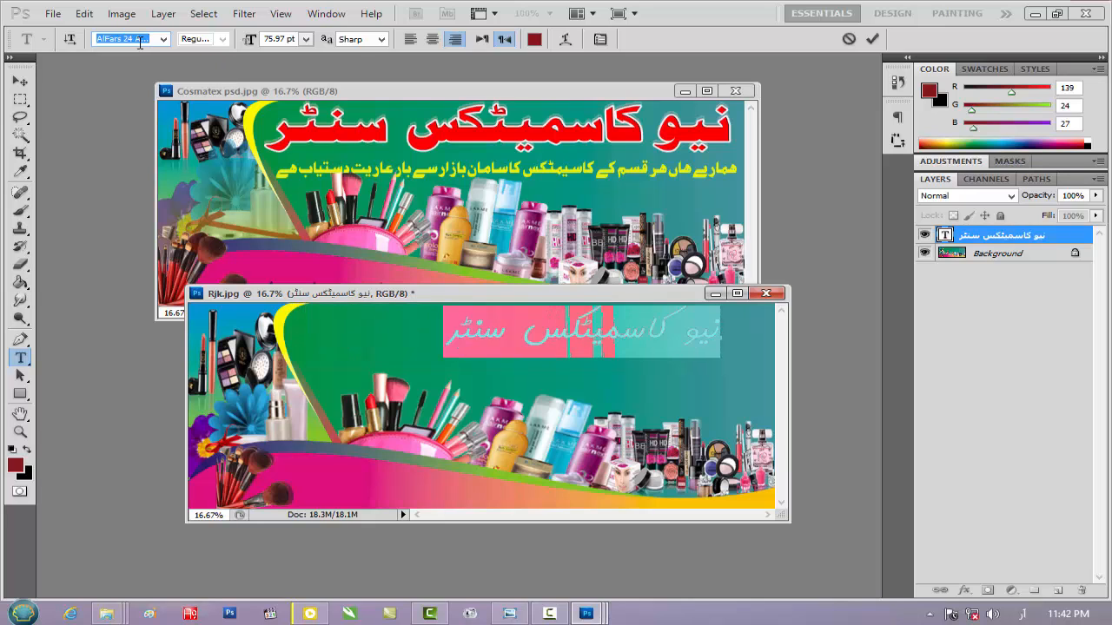
pyautogui.scroll(3, 139, 41)
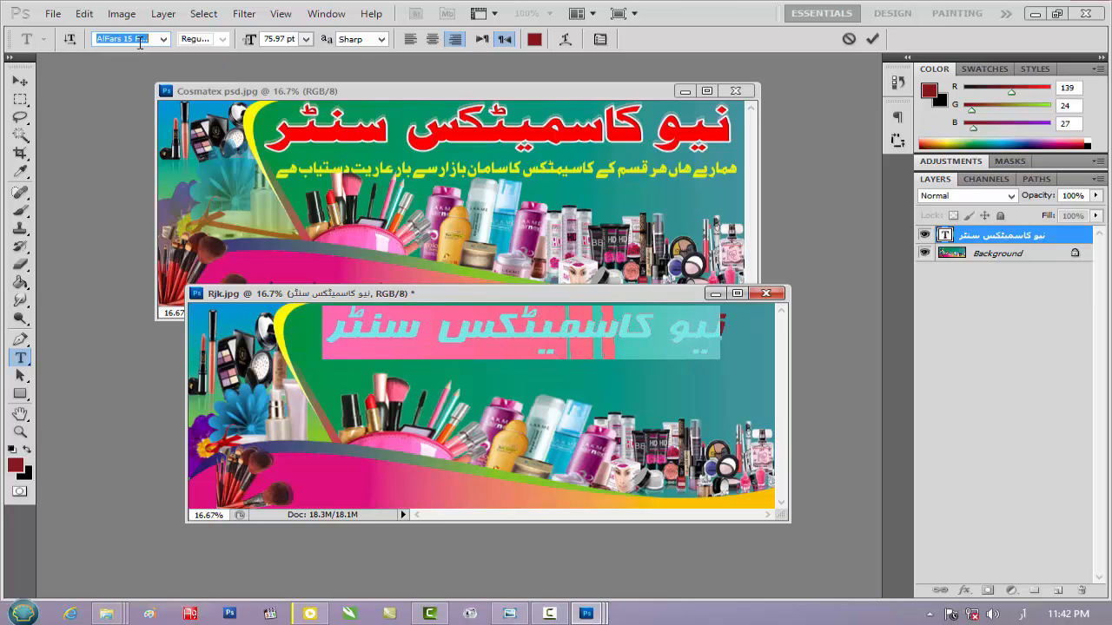
pyautogui.scroll(3, 139, 41)
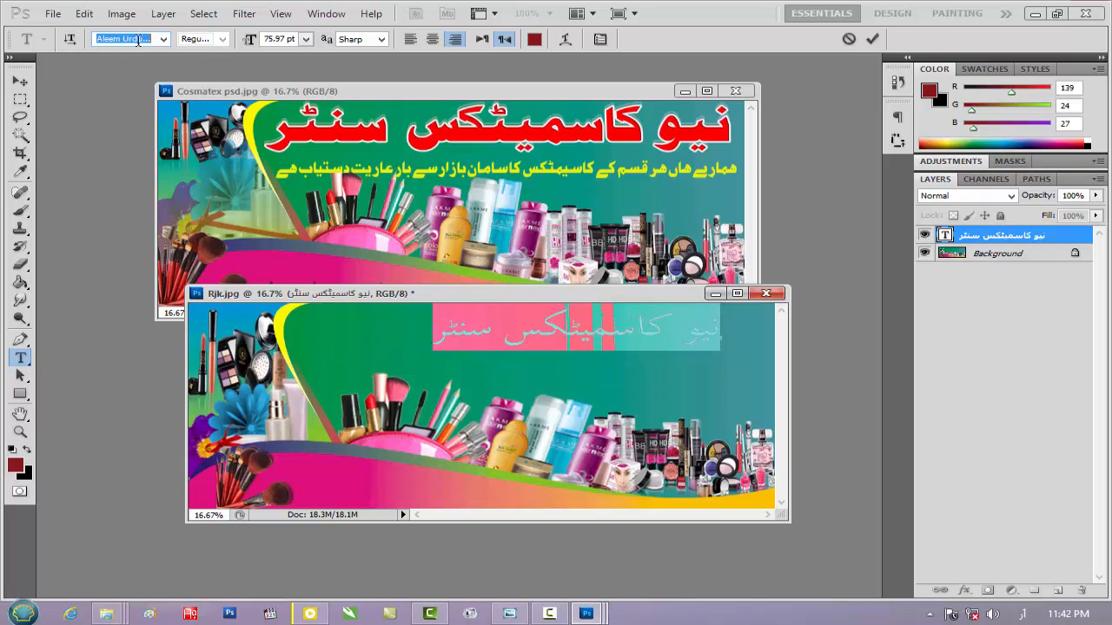
pyautogui.scroll(3, 137, 41)
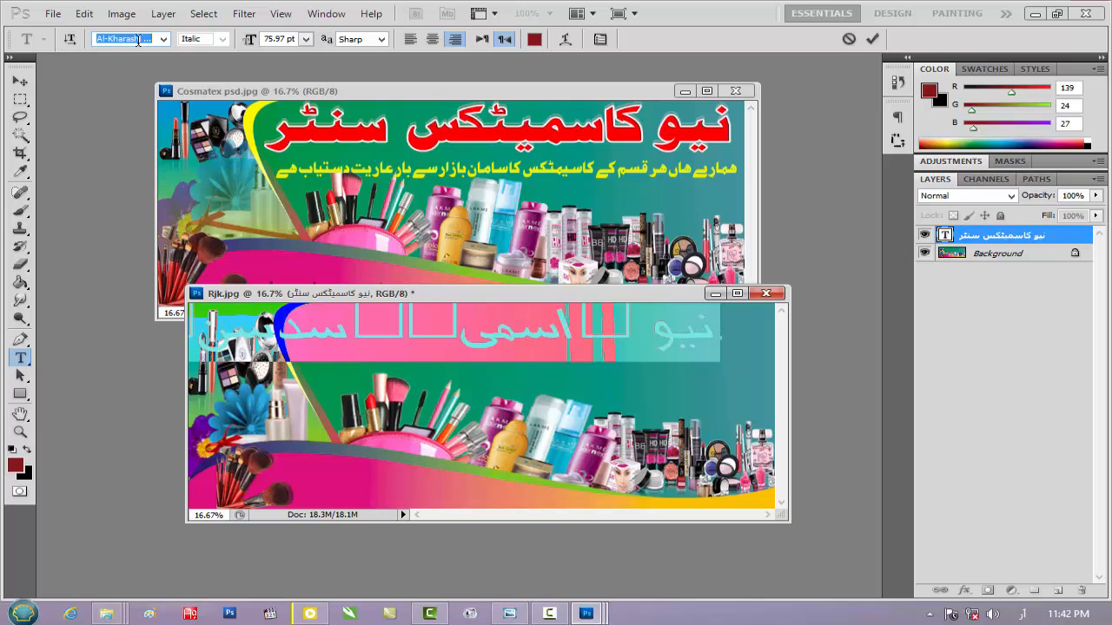
# Try Jalal LT Bold and the fonts following it on the heading, ending back on Jalal LT Bold
pyautogui.click(164, 40)
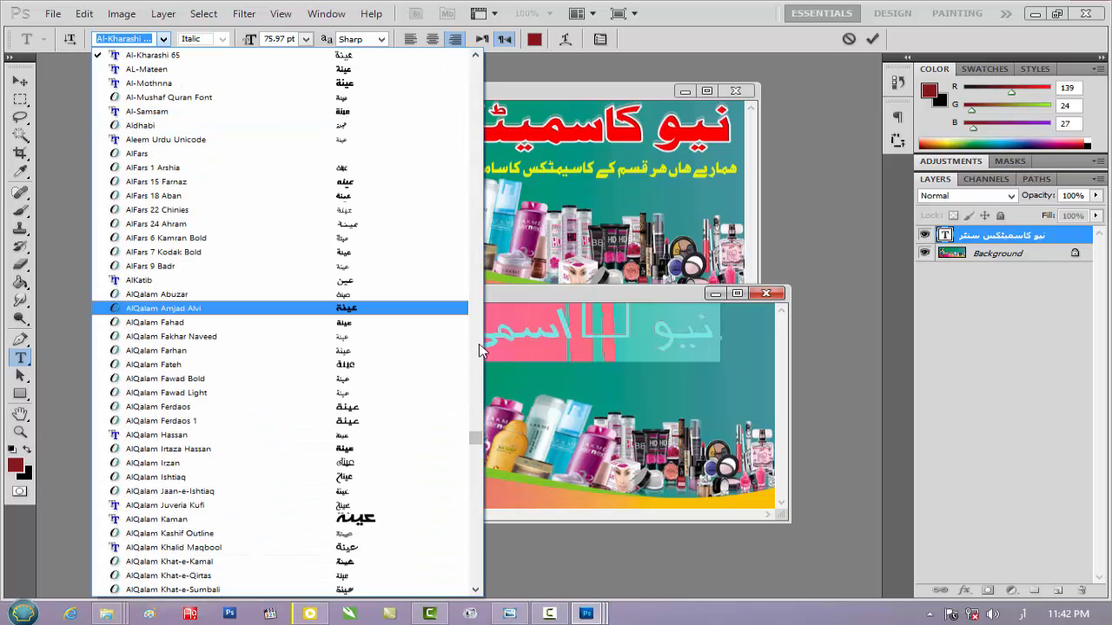
pyautogui.click(477, 446)
pyautogui.moveTo(476, 450); pyautogui.dragTo(476, 487)
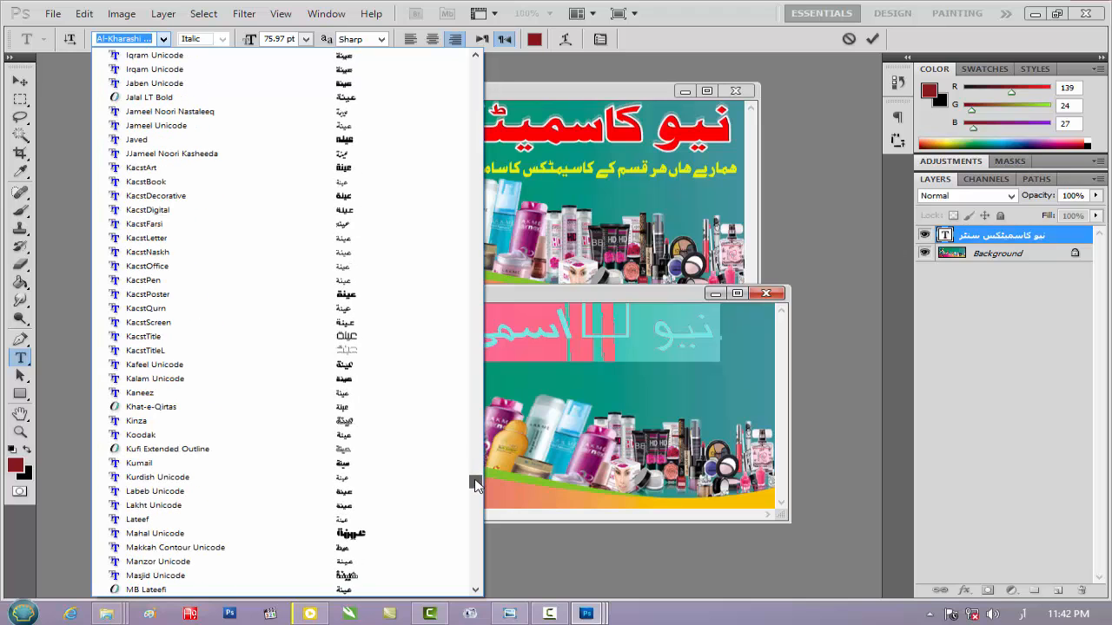
pyautogui.click(344, 98)
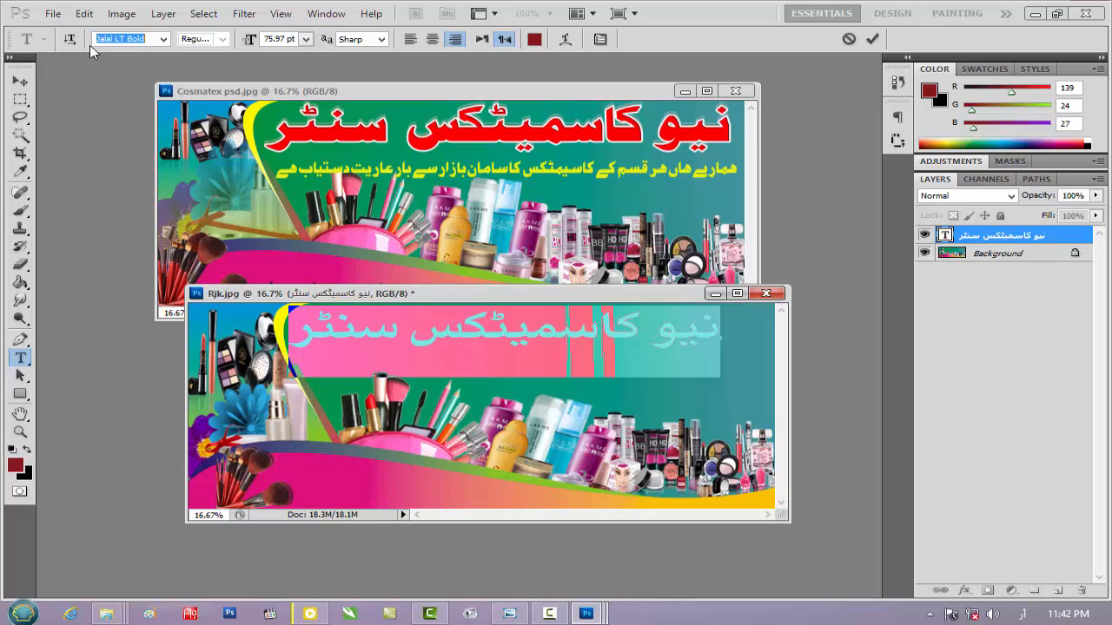
pyautogui.press('Down')
pyautogui.press('Down')
pyautogui.press('Down')
pyautogui.press('Down')
pyautogui.press('Down')
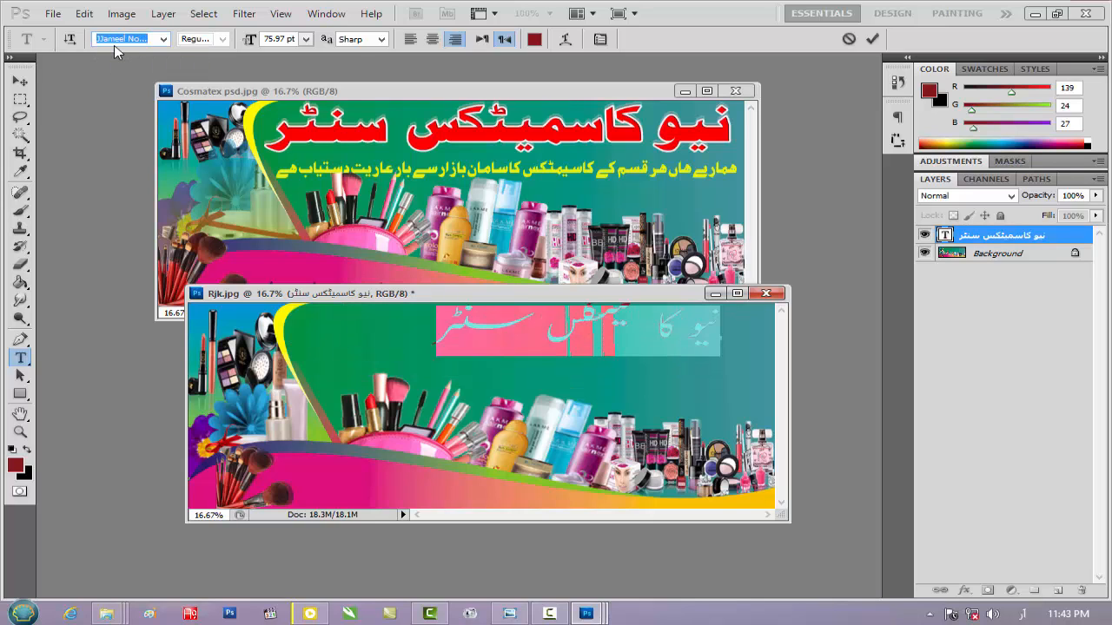
pyautogui.press('Down')
pyautogui.press('Down')
pyautogui.press('Down')
pyautogui.press('Down')
pyautogui.press('Down')
pyautogui.press('Up')
pyautogui.press('Up')
pyautogui.press('Up')
pyautogui.press('Up')
pyautogui.press('Up')
pyautogui.press('Up')
pyautogui.press('Up')
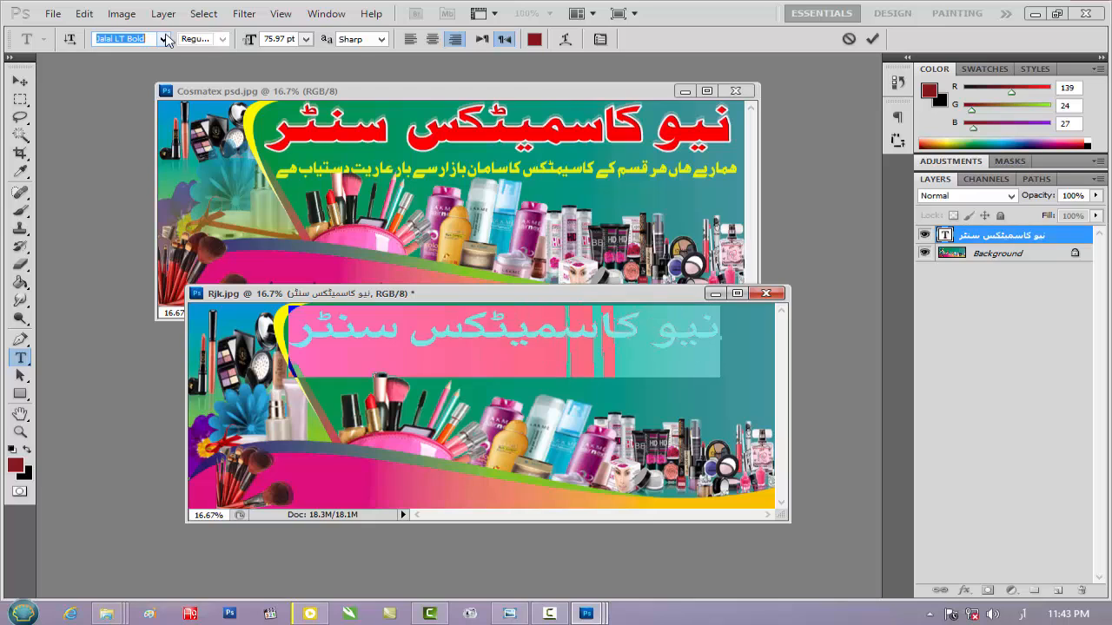
# Set the heading's font to Hisham LT
pyautogui.press('Up')
pyautogui.press('Up')
pyautogui.press('Up')
pyautogui.press('Up')
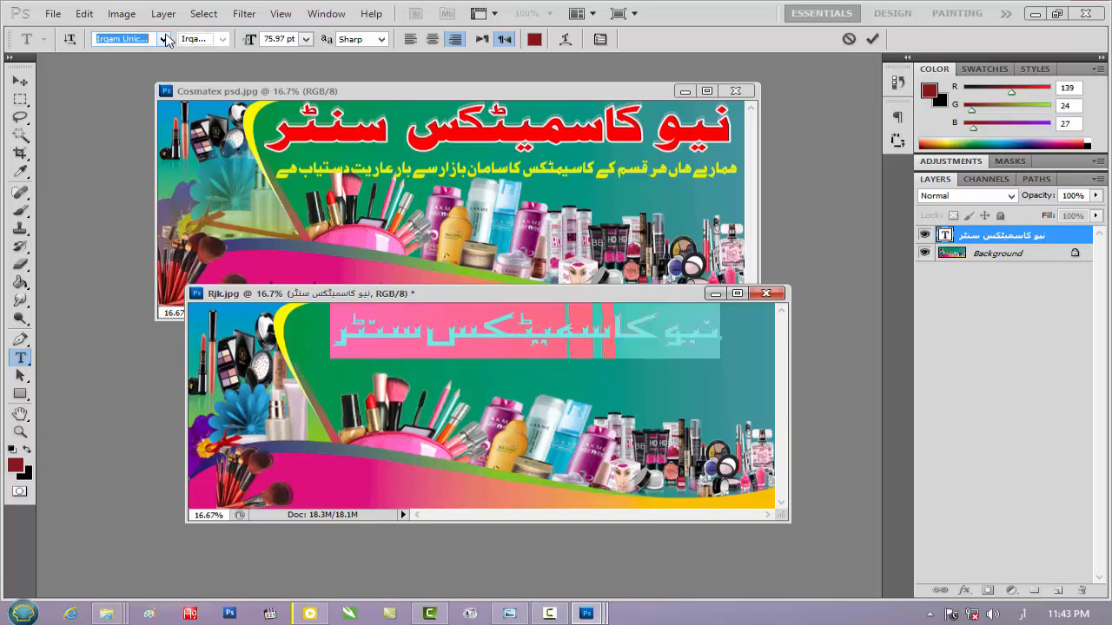
pyautogui.press('Up')
pyautogui.press('Up')
pyautogui.press('Up')
pyautogui.press('Up')
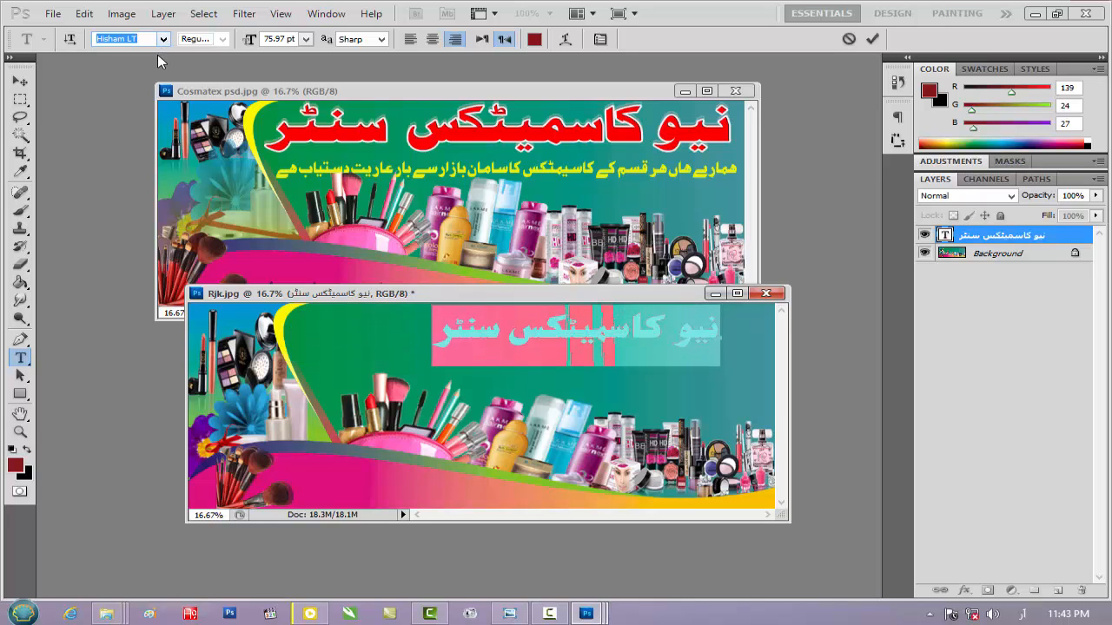
# Scale the heading to about 126% width and 124.5% height and position it along the top of the banner's green area
pyautogui.click(19, 80)
pyautogui.moveTo(432, 331); pyautogui.dragTo(374, 332)
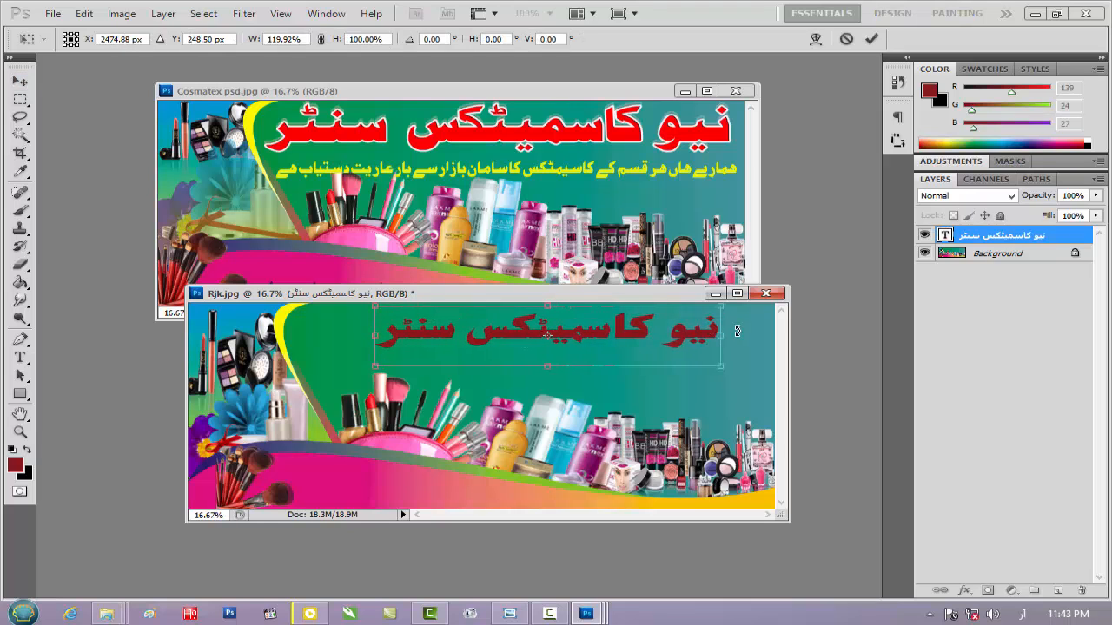
pyautogui.moveTo(724, 337); pyautogui.dragTo(737, 337)
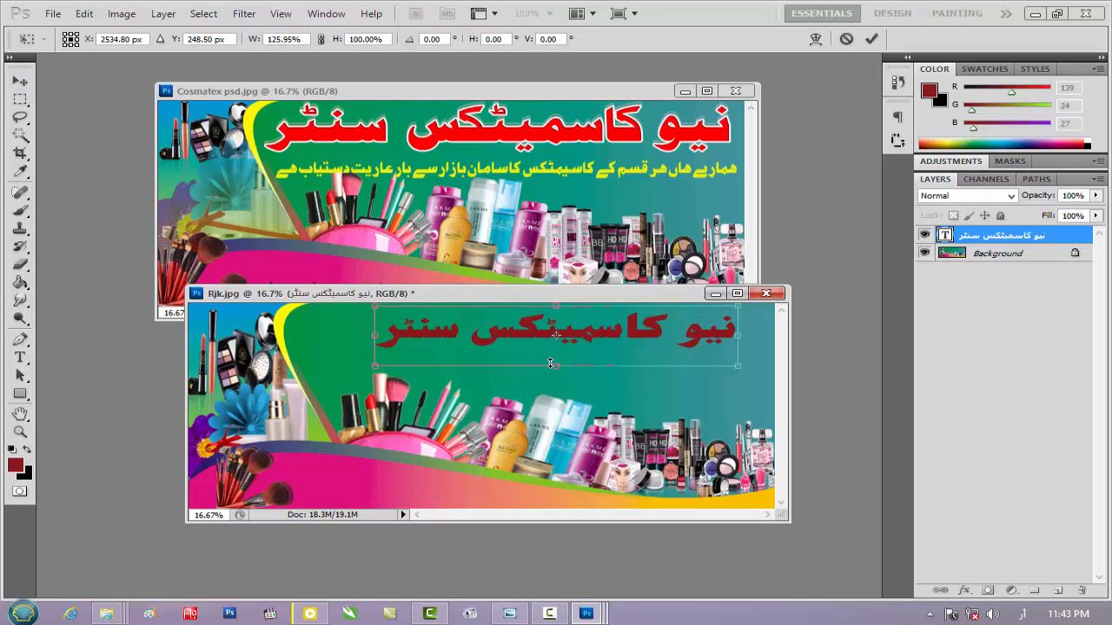
pyautogui.moveTo(554, 372); pyautogui.dragTo(553, 380)
pyautogui.moveTo(584, 336); pyautogui.dragTo(571, 330)
pyautogui.press('Up')
pyautogui.press('Up')
pyautogui.press('Up')
pyautogui.press('Up')
pyautogui.press('Up')
pyautogui.press('Up')
pyautogui.press('Up')
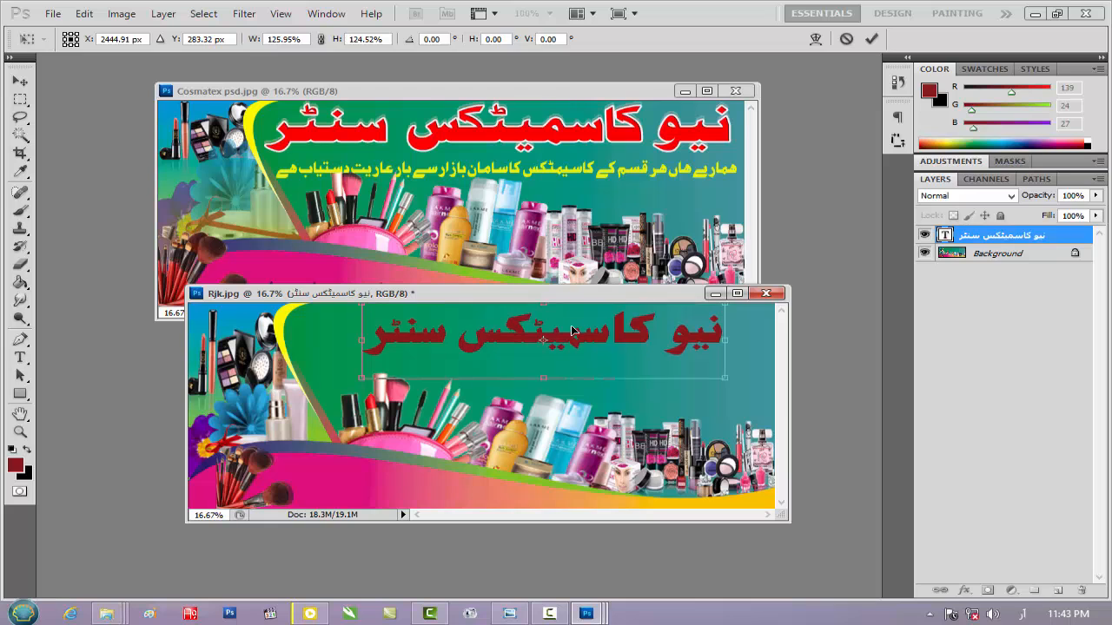
pyautogui.press('Up')
pyautogui.press('Return')
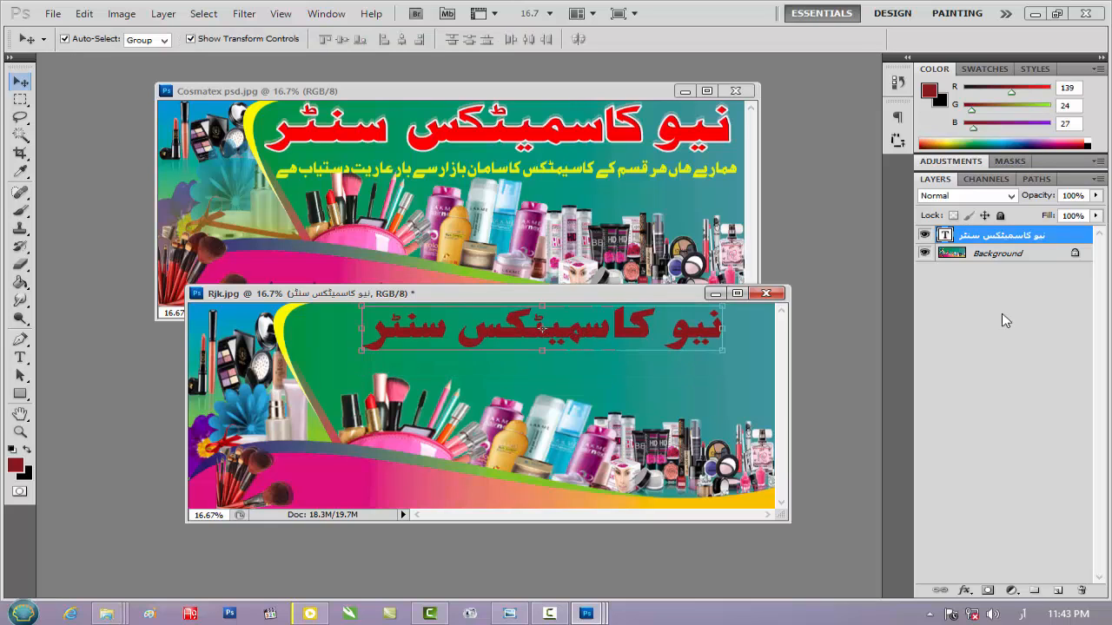
# Add a Color Overlay in pure bright red to the heading layer
pyautogui.doubleClick(1083, 246)
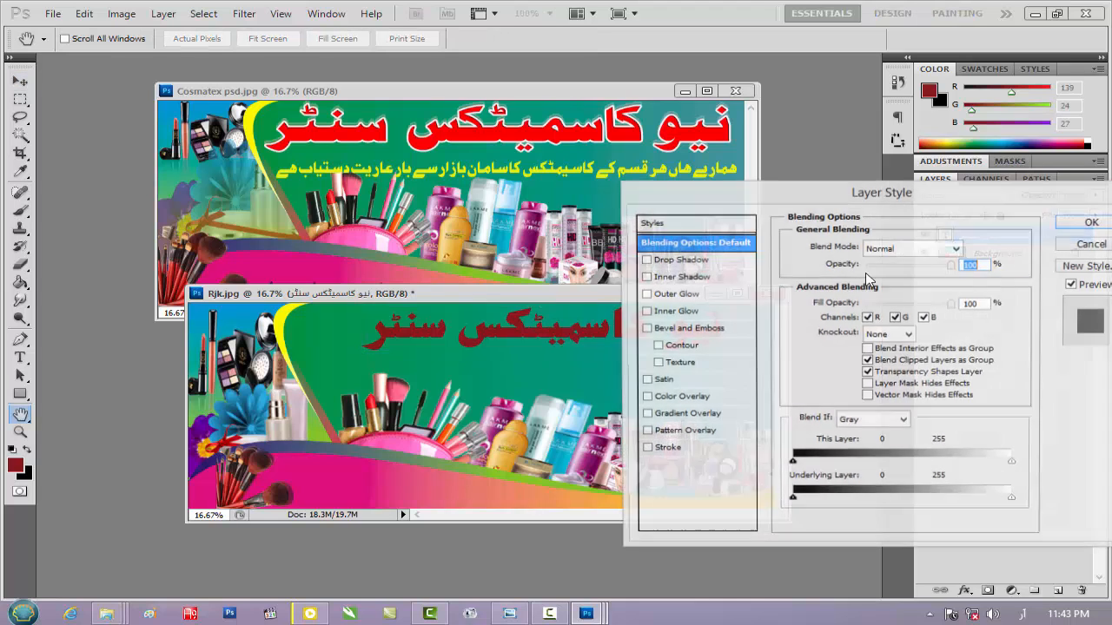
pyautogui.click(683, 397)
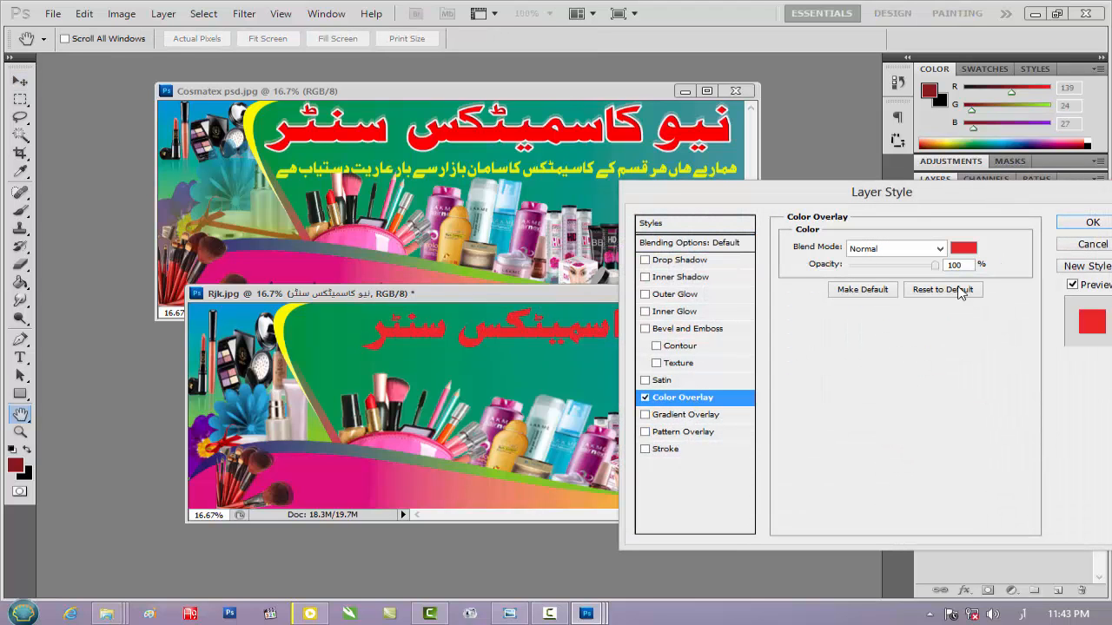
pyautogui.click(962, 250)
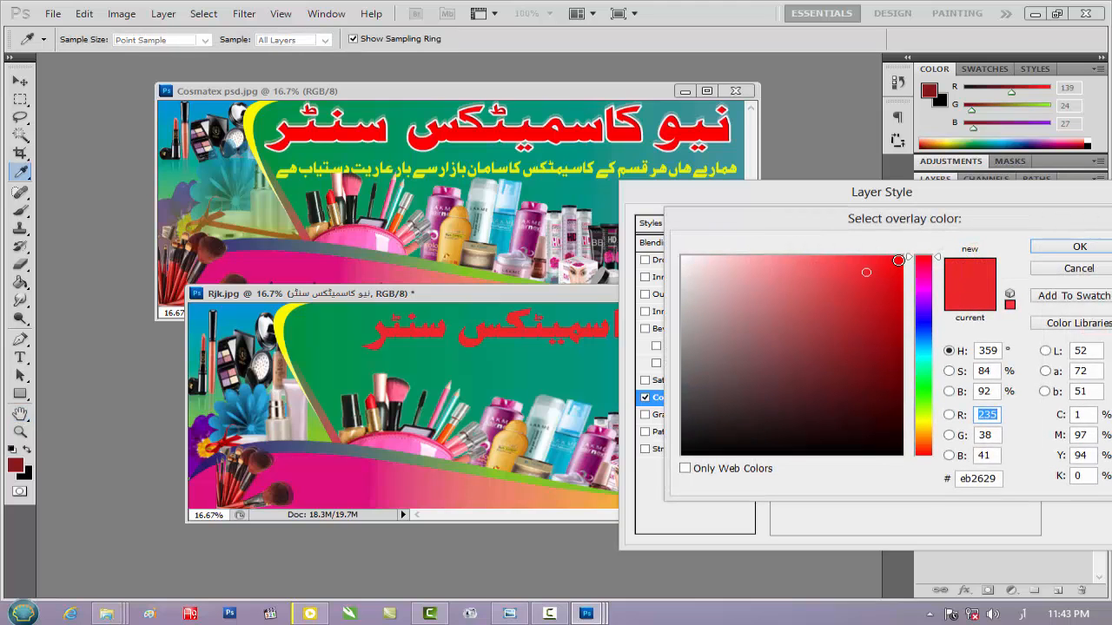
pyautogui.click(898, 260)
pyautogui.click(1079, 247)
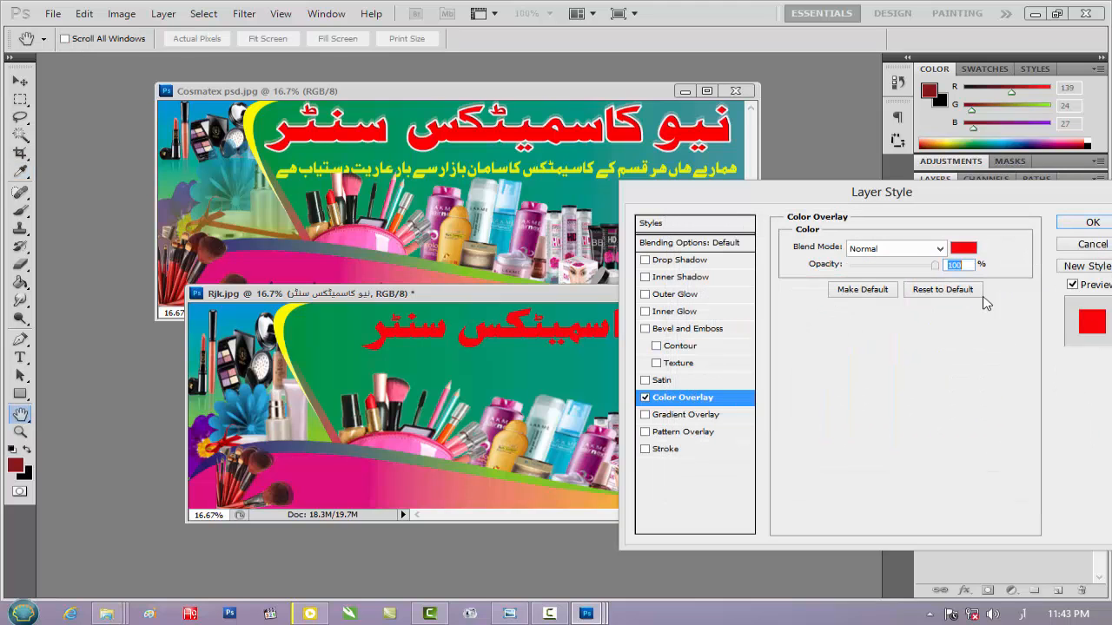
# Add a 9 px outside Stroke in near-white (#f1f9f9) to the heading and apply the layer style
pyautogui.click(676, 448)
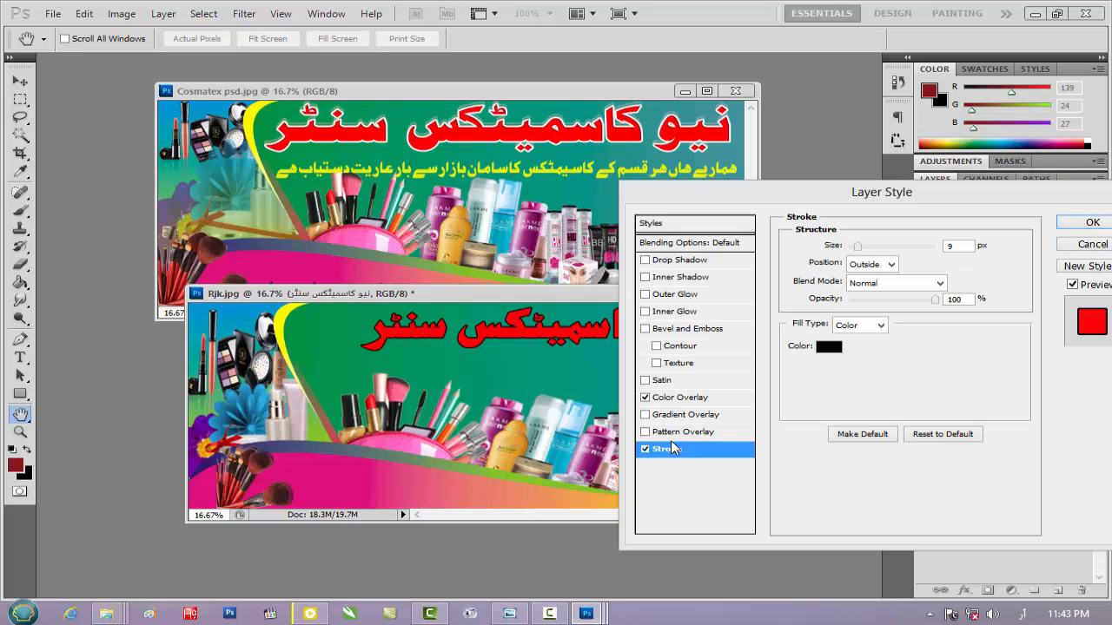
pyautogui.click(829, 347)
pyautogui.moveTo(733, 315); pyautogui.dragTo(688, 261)
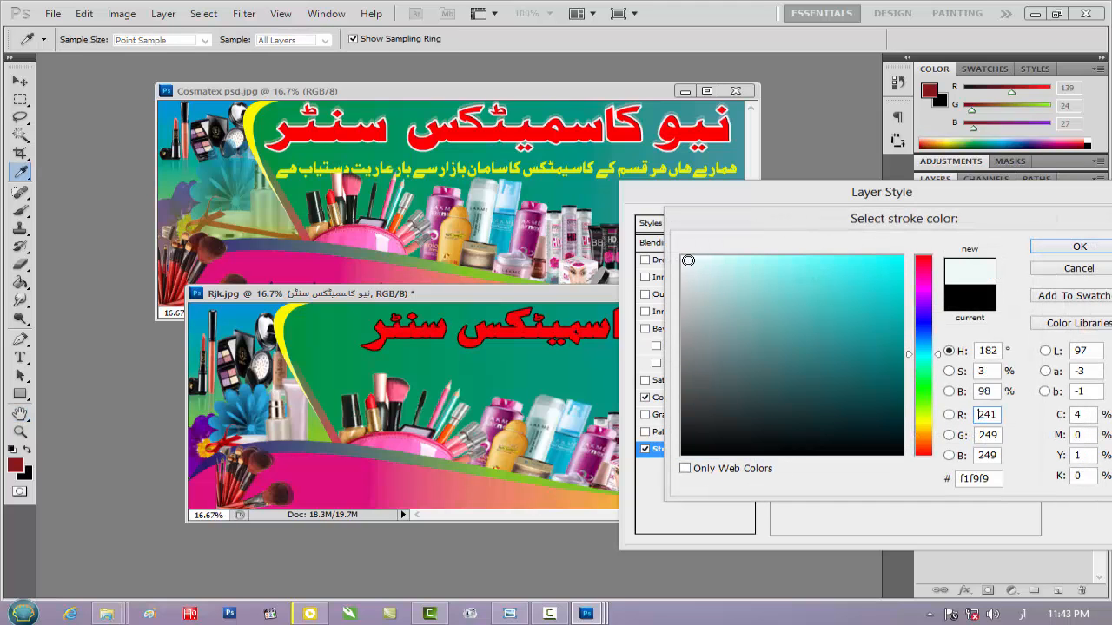
pyautogui.click(1076, 248)
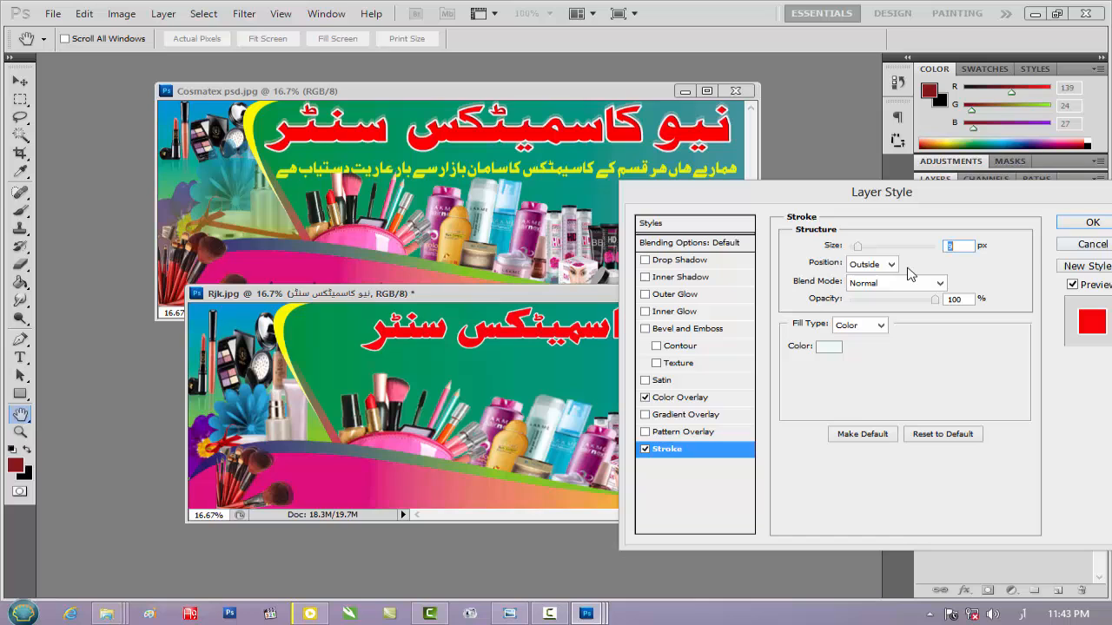
pyautogui.click(1092, 224)
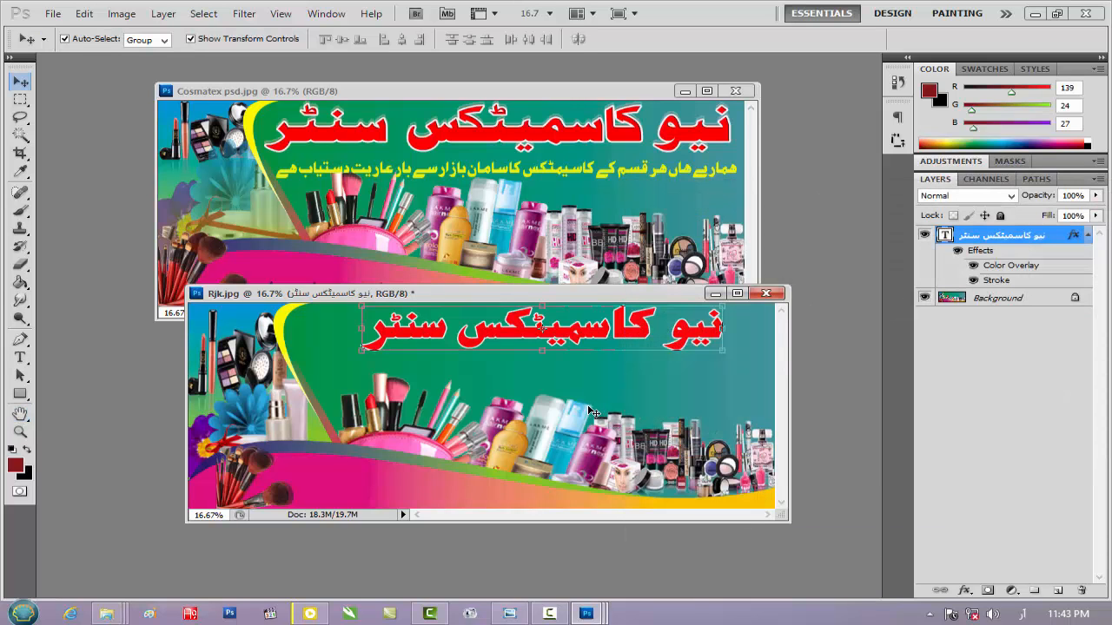
# Add a tagline text layer below the heading reading "ہمارے ہاں ہر قسم کے کاسمیٹکس کا سامان بازار سے بارعاریت دستیاب ہے"
pyautogui.click(20, 357)
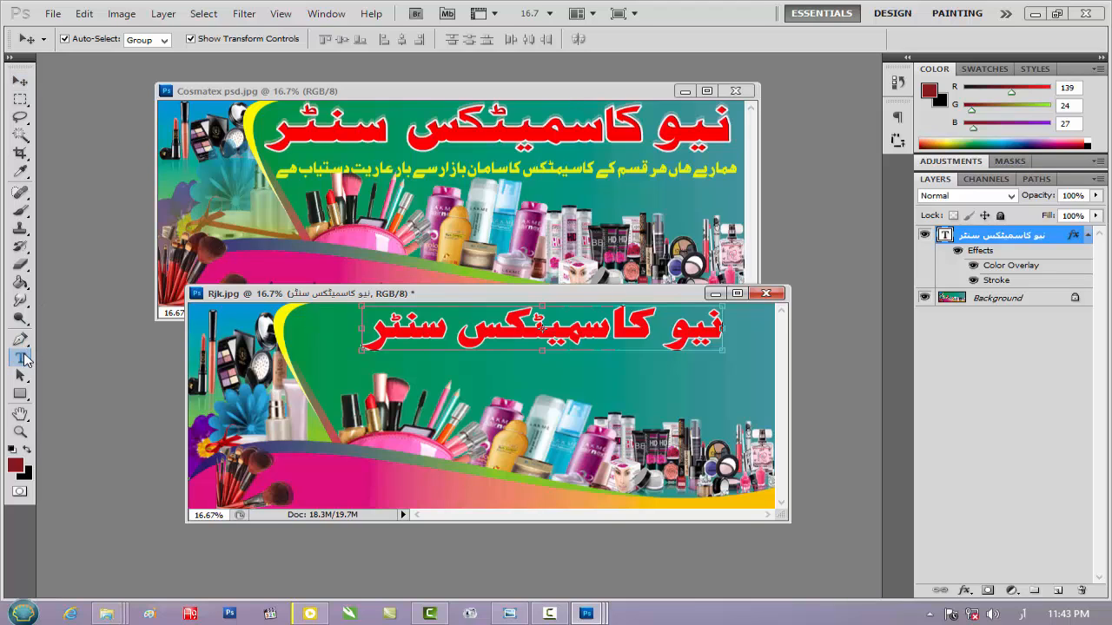
pyautogui.click(711, 381)
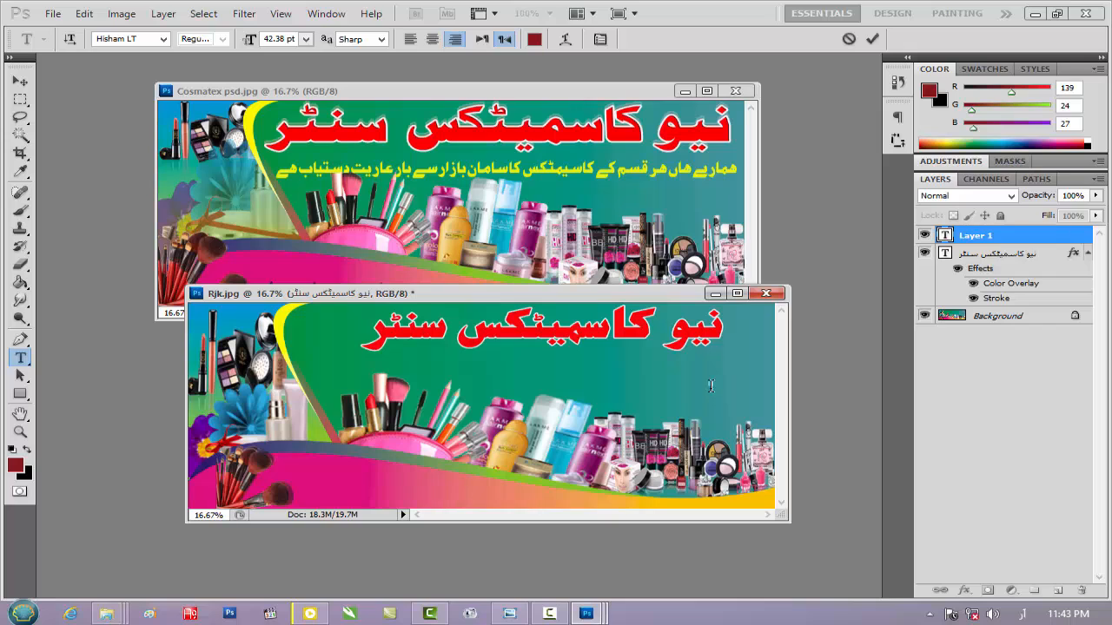
pyautogui.write('ہمارے')
pyautogui.write('ہاں ہر')
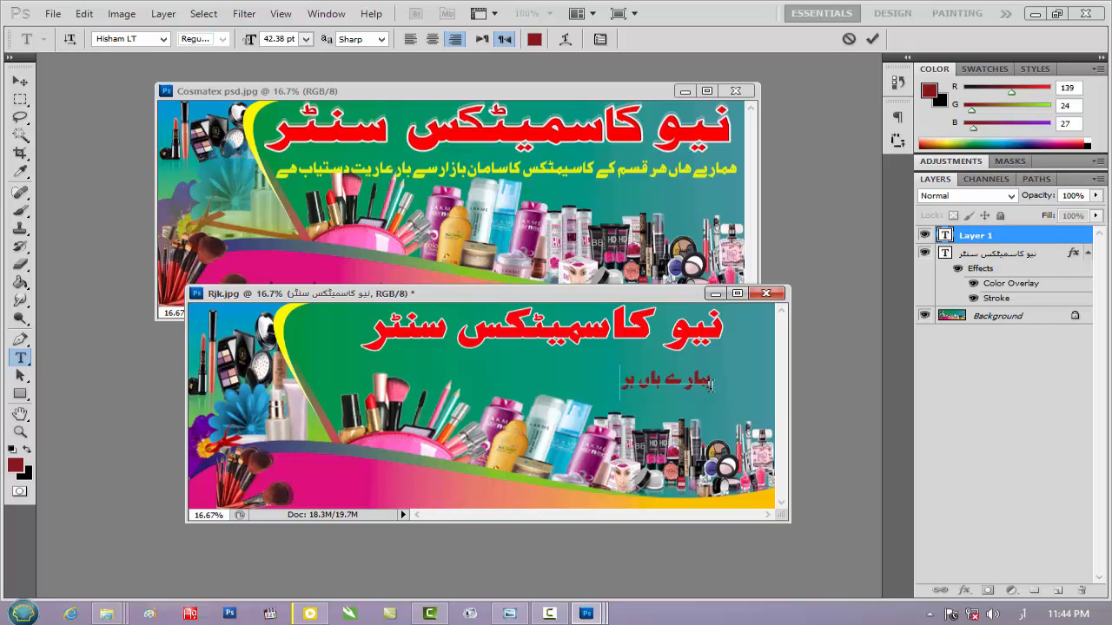
pyautogui.write(' قسم کے کا')
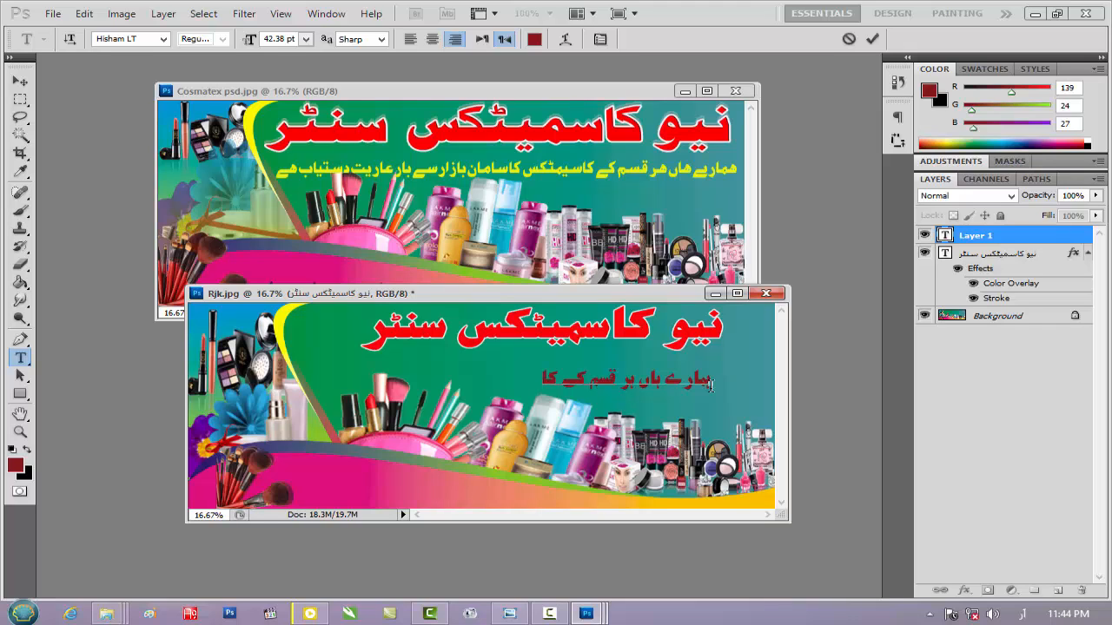
pyautogui.write('سمیٹکس کا')
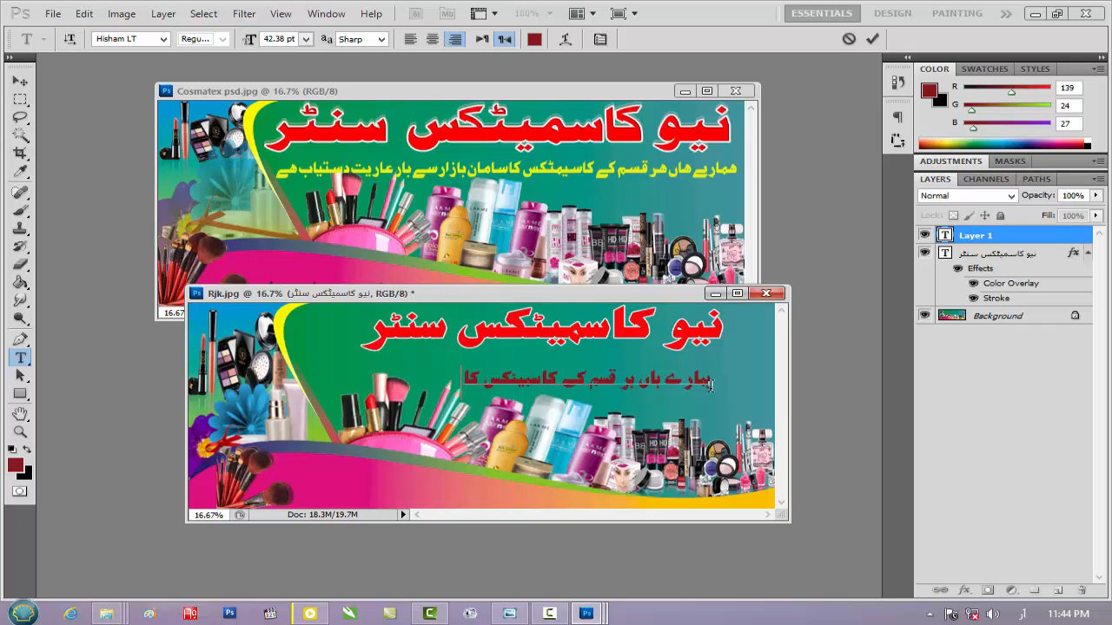
pyautogui.write(' سامان بازار')
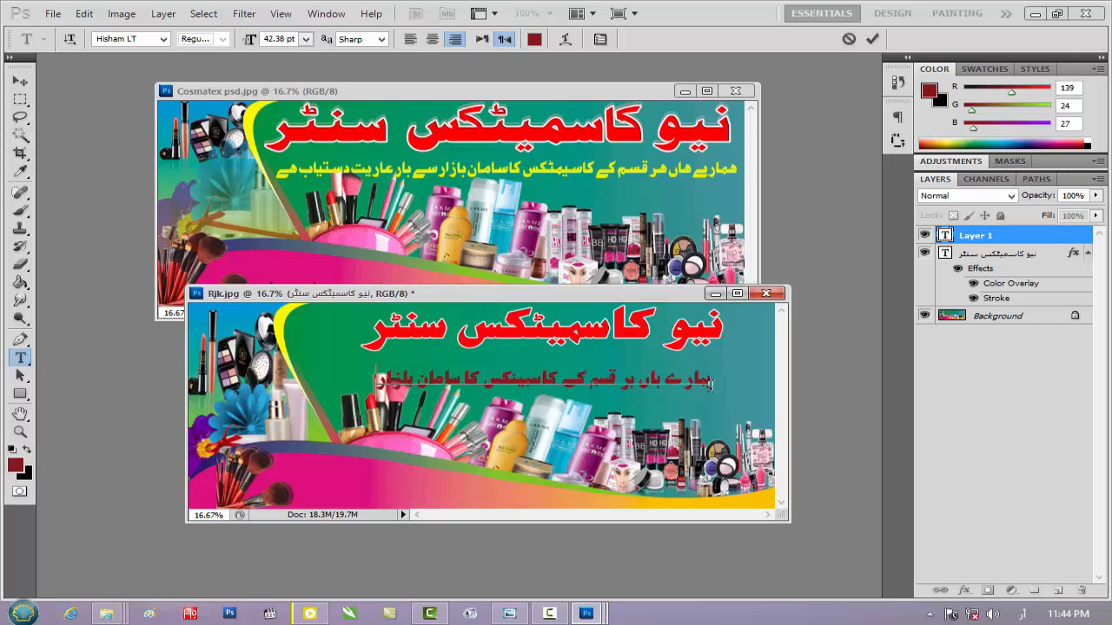
pyautogui.write(' سے بار عاری')
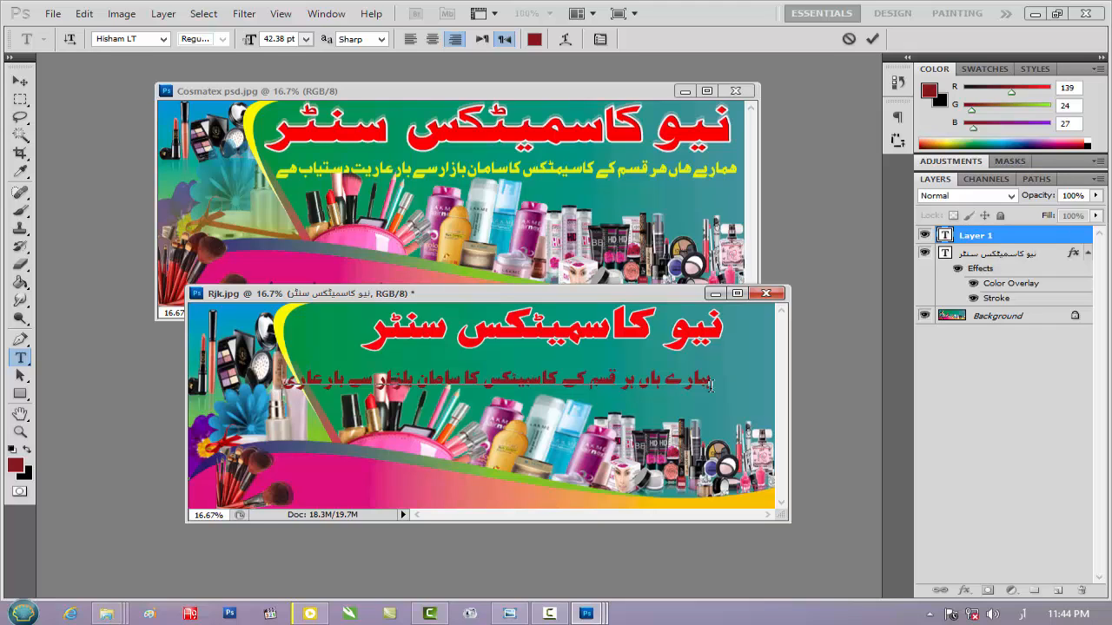
pyautogui.write('ت دستیاب ہے')
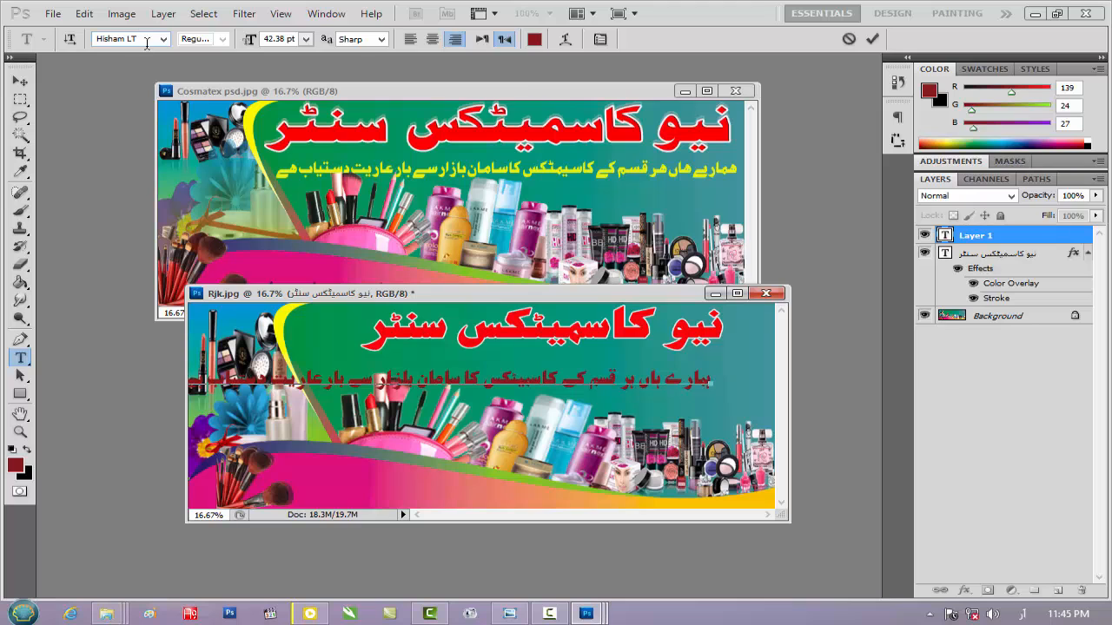
# Try Jameel Noori Nastaleeq on the whole tagline and set its font to Jameel Unicode
pyautogui.tripleClick(470, 380)
pyautogui.click(163, 39)
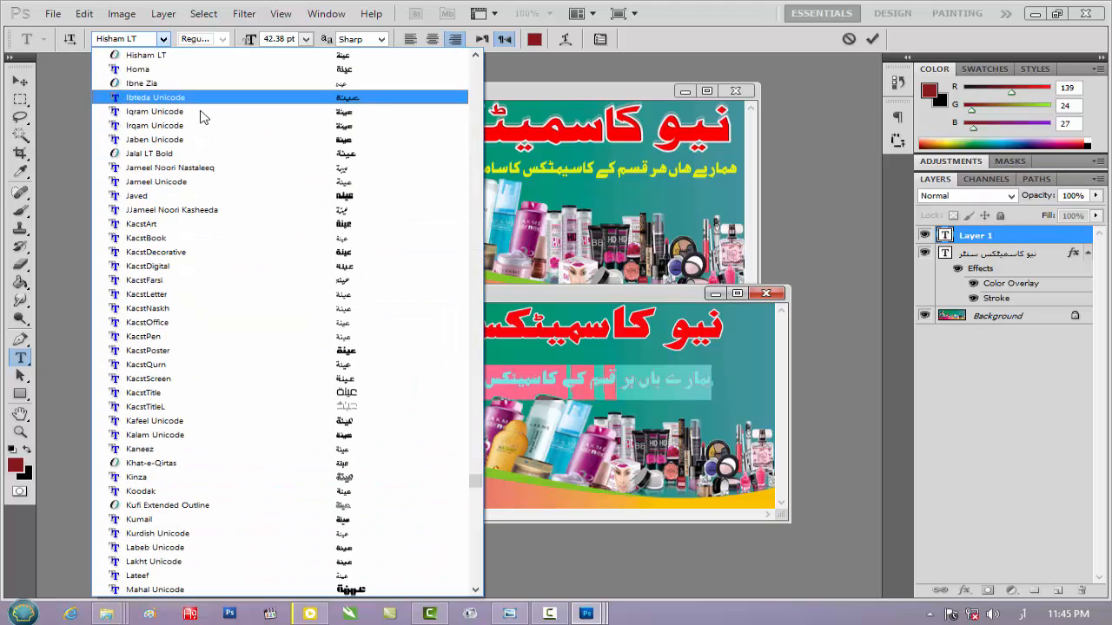
pyautogui.click(219, 168)
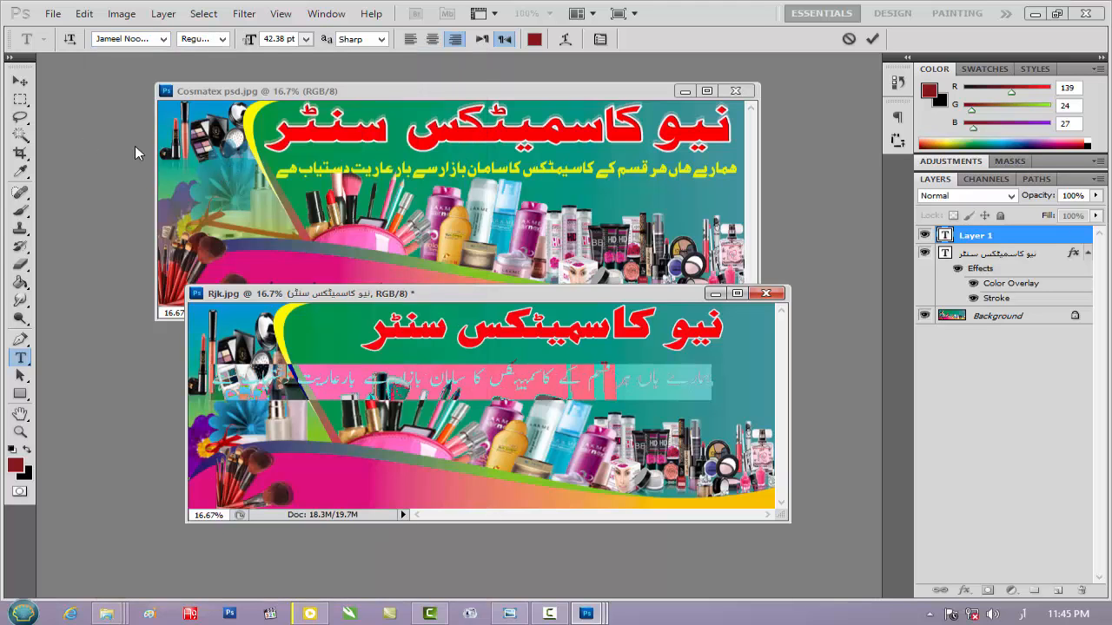
pyautogui.click(164, 42)
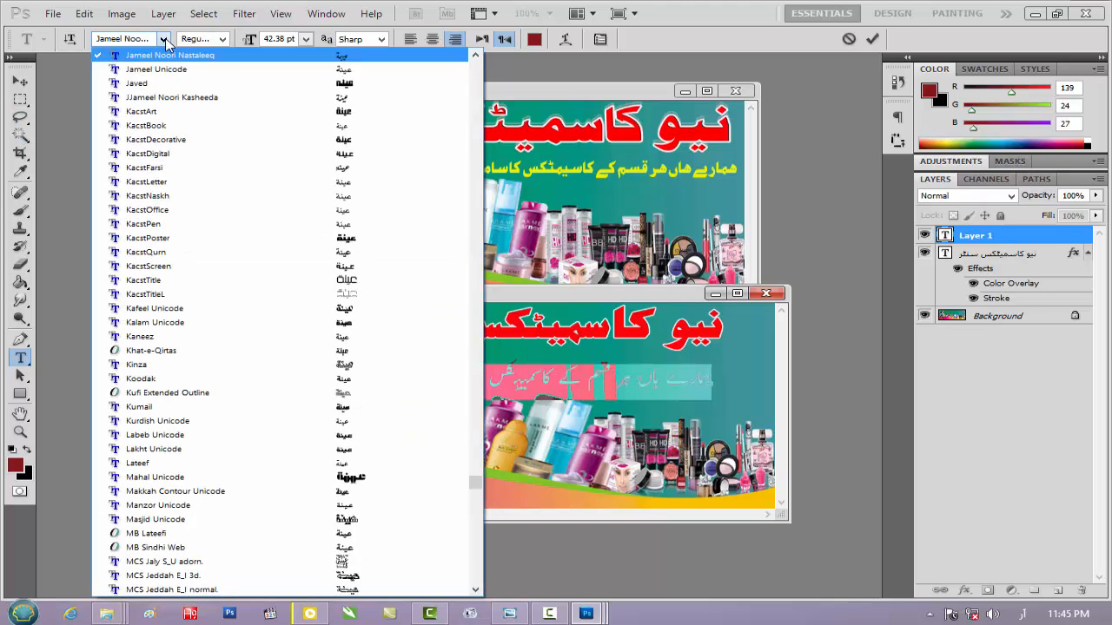
pyautogui.click(200, 72)
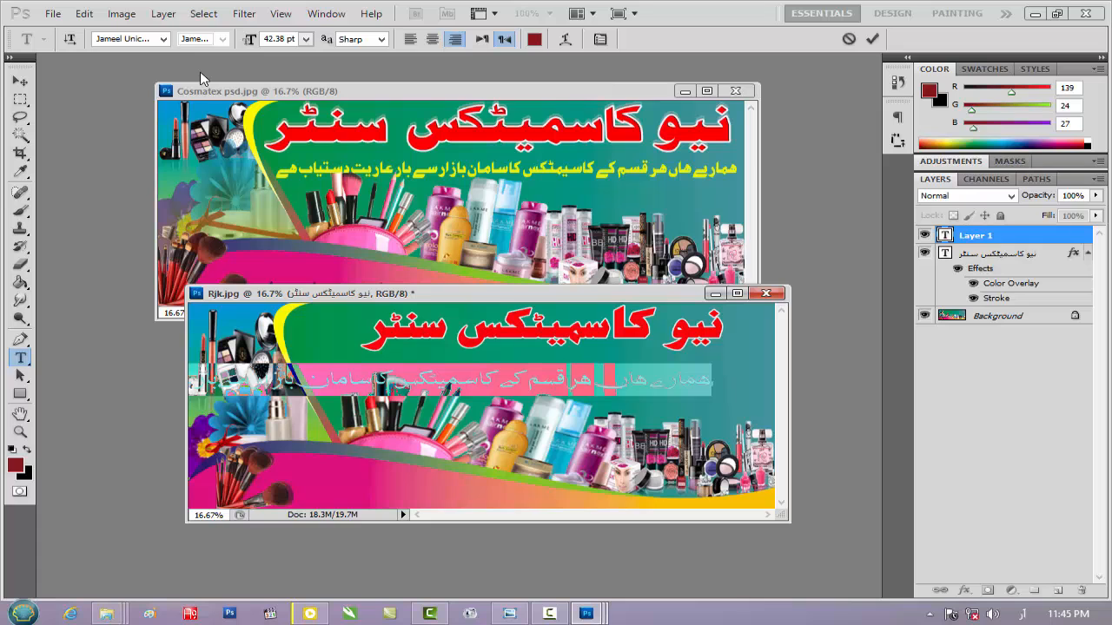
# Scale the tagline to about 64% width and position it directly beneath the heading, above the products
pyautogui.click(20, 81)
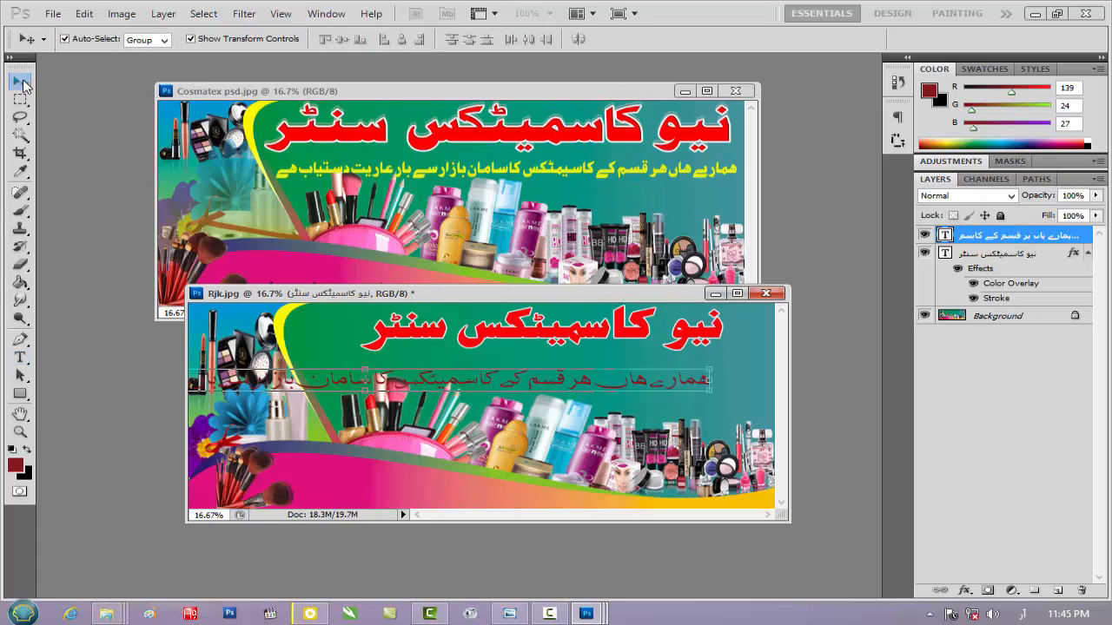
pyautogui.moveTo(458, 383); pyautogui.dragTo(491, 383)
pyautogui.moveTo(752, 381); pyautogui.dragTo(698, 371)
pyautogui.press('Down')
pyautogui.press('Down')
pyautogui.press('Down')
pyautogui.press('Down')
pyautogui.press('Down')
pyautogui.press('Down')
pyautogui.press('Down')
pyautogui.press('Down')
pyautogui.press('Down')
pyautogui.press('Down')
pyautogui.press('Down')
pyautogui.press('Down')
pyautogui.press('Down')
pyautogui.press('Down')
pyautogui.press('Down')
pyautogui.press('Down')
pyautogui.press('Down')
pyautogui.press('Down')
pyautogui.press('Down')
pyautogui.press('Down')
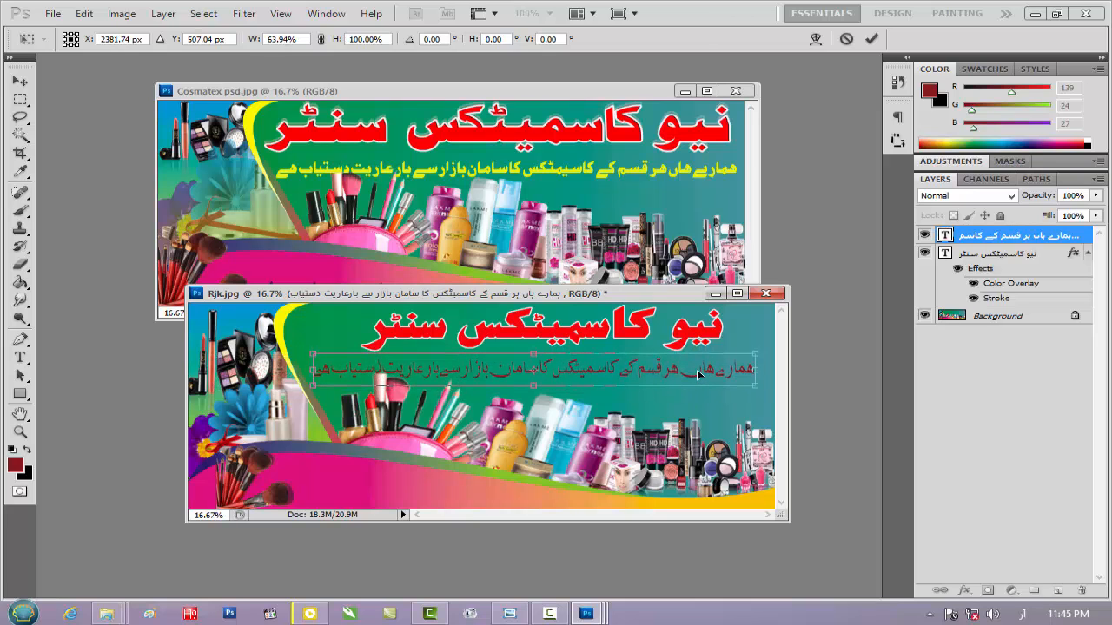
pyautogui.press('Up')
pyautogui.press('Up')
pyautogui.press('Up')
pyautogui.press('Up')
pyautogui.press('Up')
pyautogui.press('Up')
pyautogui.press('Up')
pyautogui.press('Up')
pyautogui.press('Up')
pyautogui.press('Up')
pyautogui.press('Up')
pyautogui.press('Up')
pyautogui.press('Up')
pyautogui.press('Up')
pyautogui.press('Up')
pyautogui.press('Up')
pyautogui.press('Up')
pyautogui.press('Up')
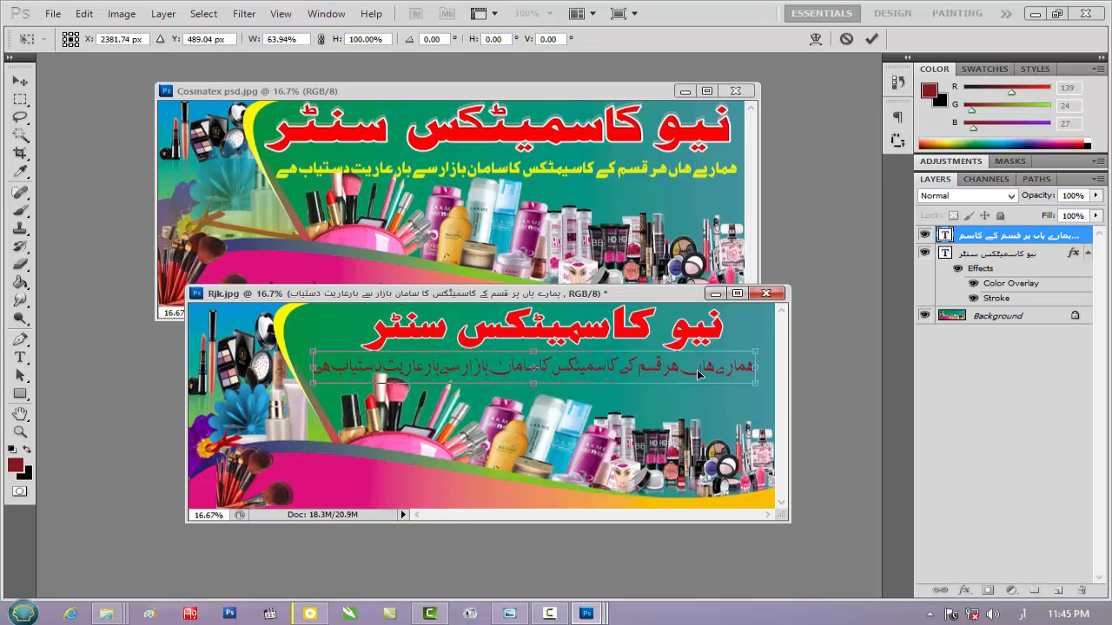
pyautogui.press('Return')
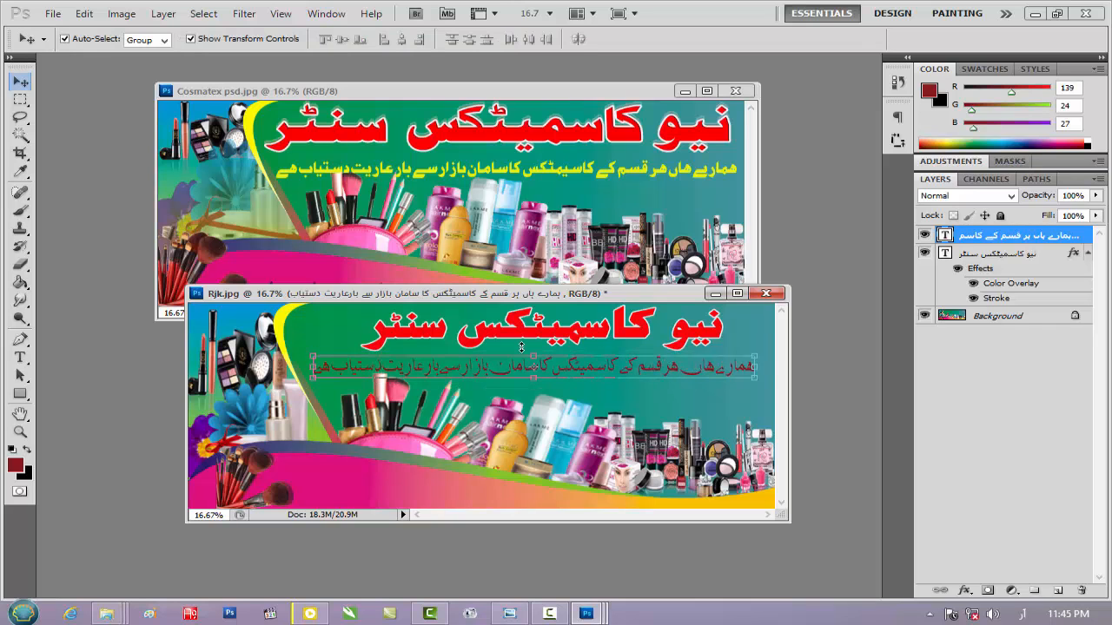
# Add a Color Overlay in bright yellow to the tagline layer
pyautogui.press('h')
pyautogui.doubleClick(1088, 240)
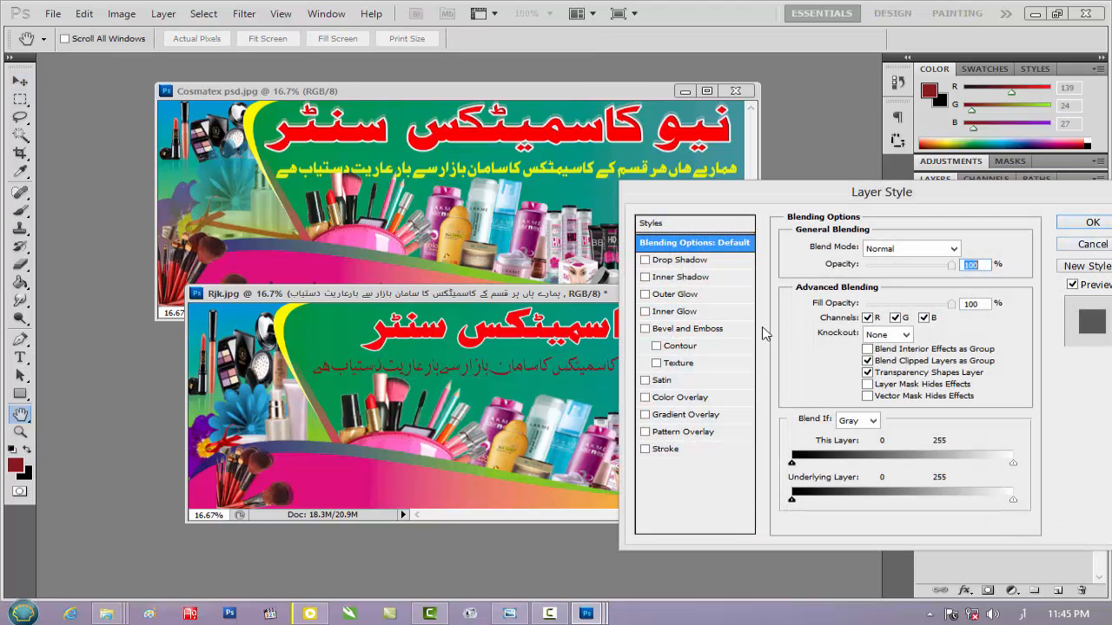
pyautogui.click(692, 401)
pyautogui.click(961, 249)
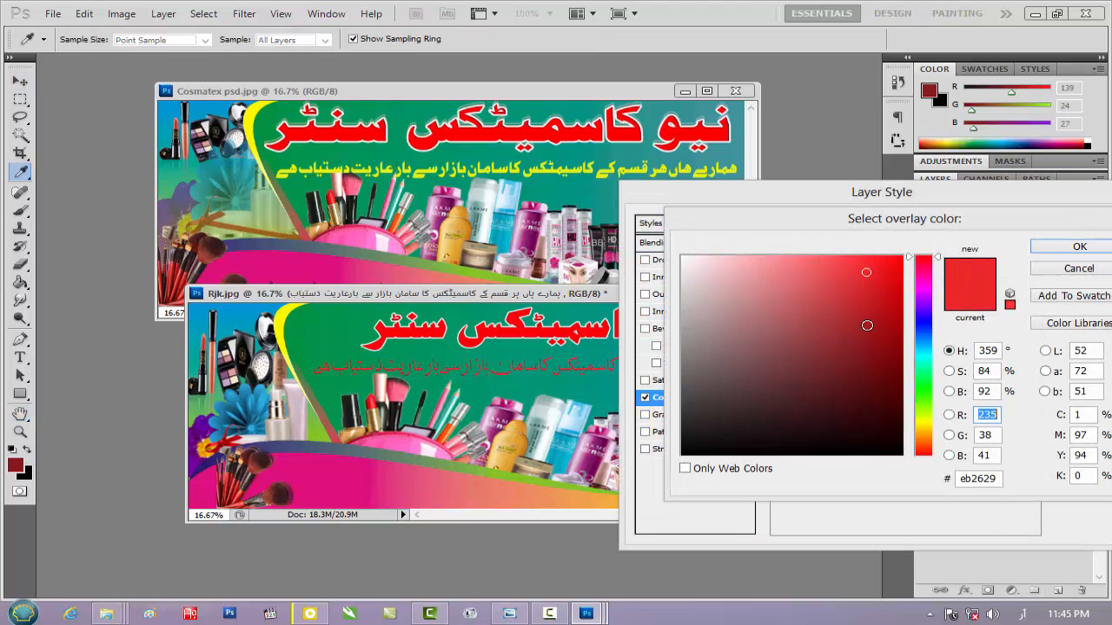
pyautogui.click(924, 328)
pyautogui.click(898, 262)
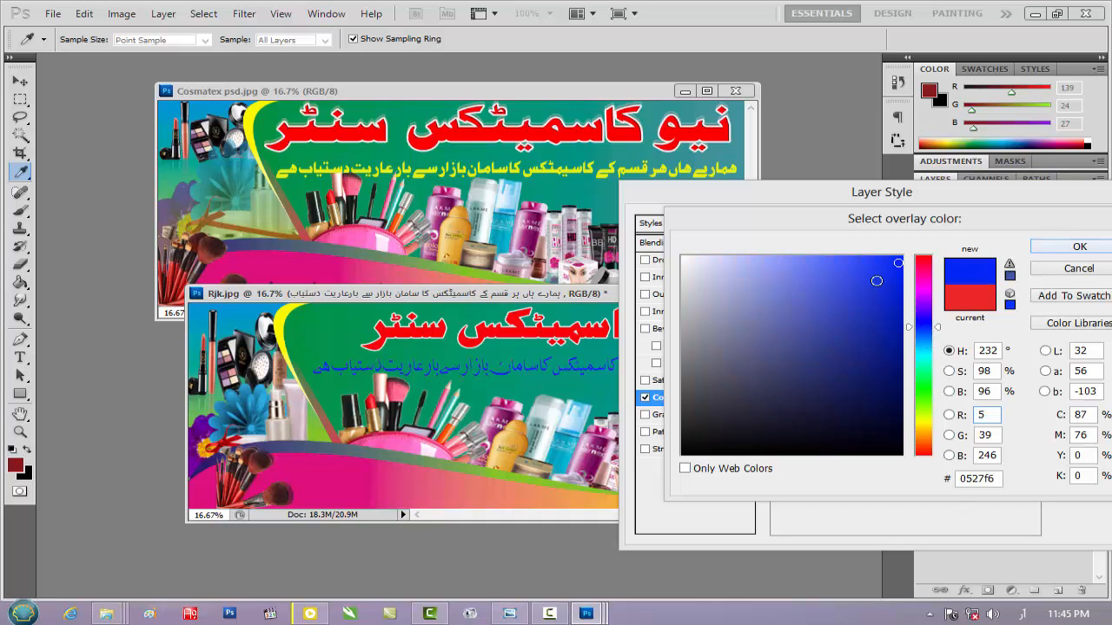
pyautogui.click(925, 420)
pyautogui.click(1080, 248)
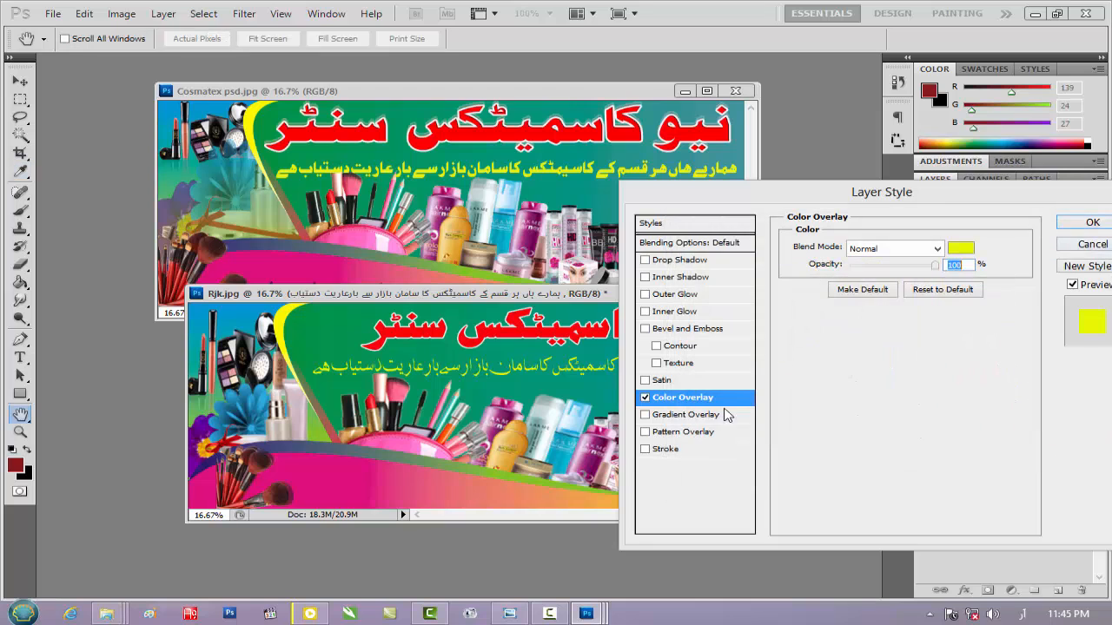
# Add a 9 px outside Stroke in black to the tagline and apply the layer style
pyautogui.click(668, 450)
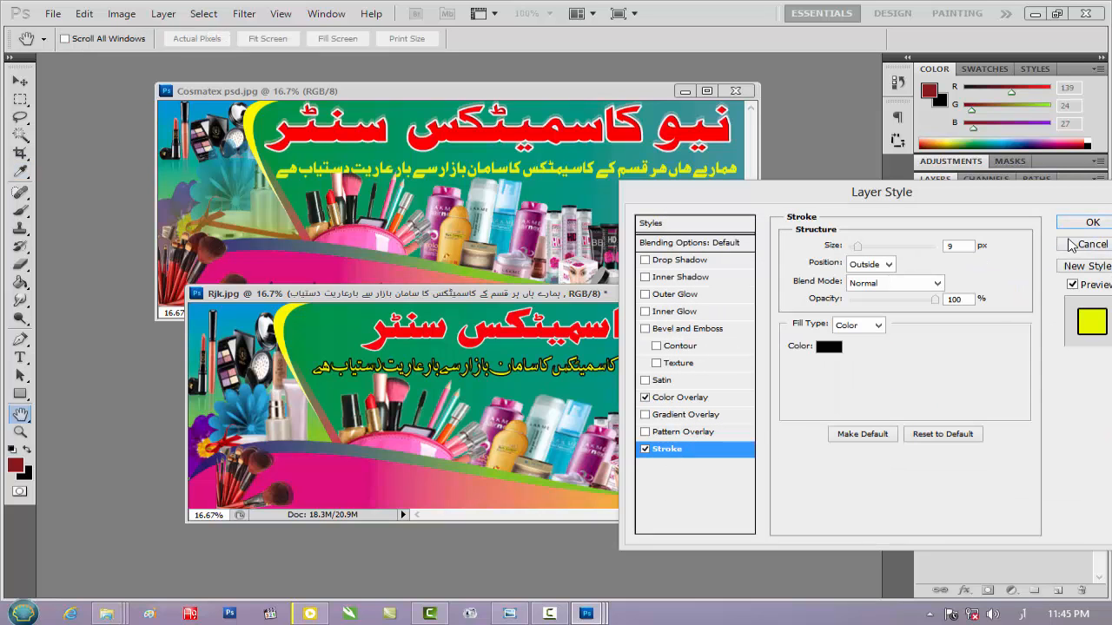
pyautogui.click(832, 347)
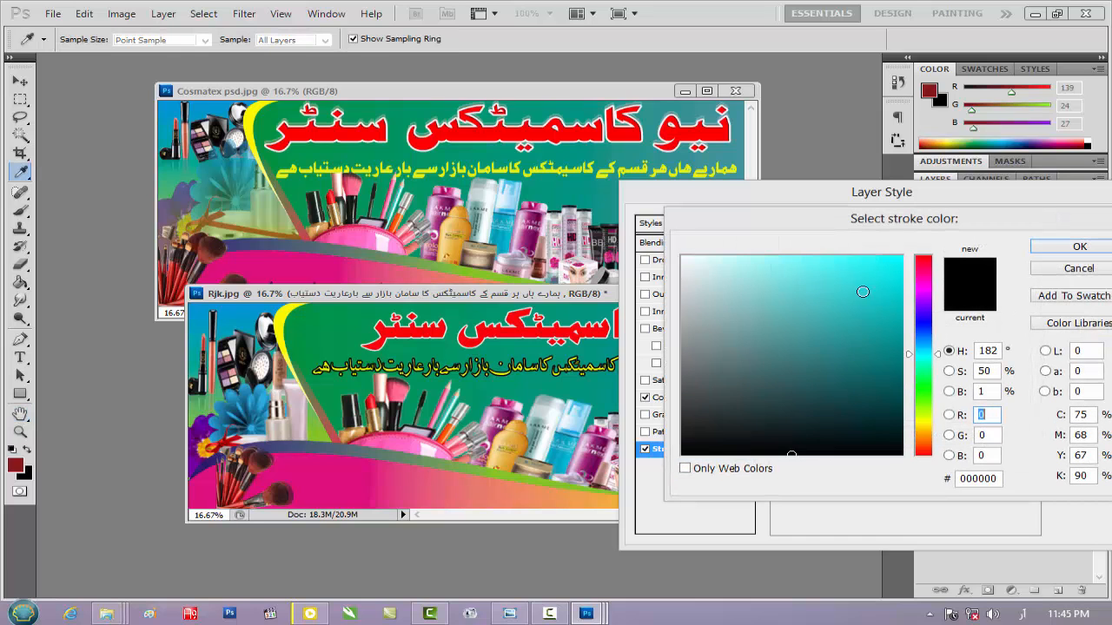
pyautogui.click(685, 261)
pyautogui.click(1053, 249)
pyautogui.click(1075, 228)
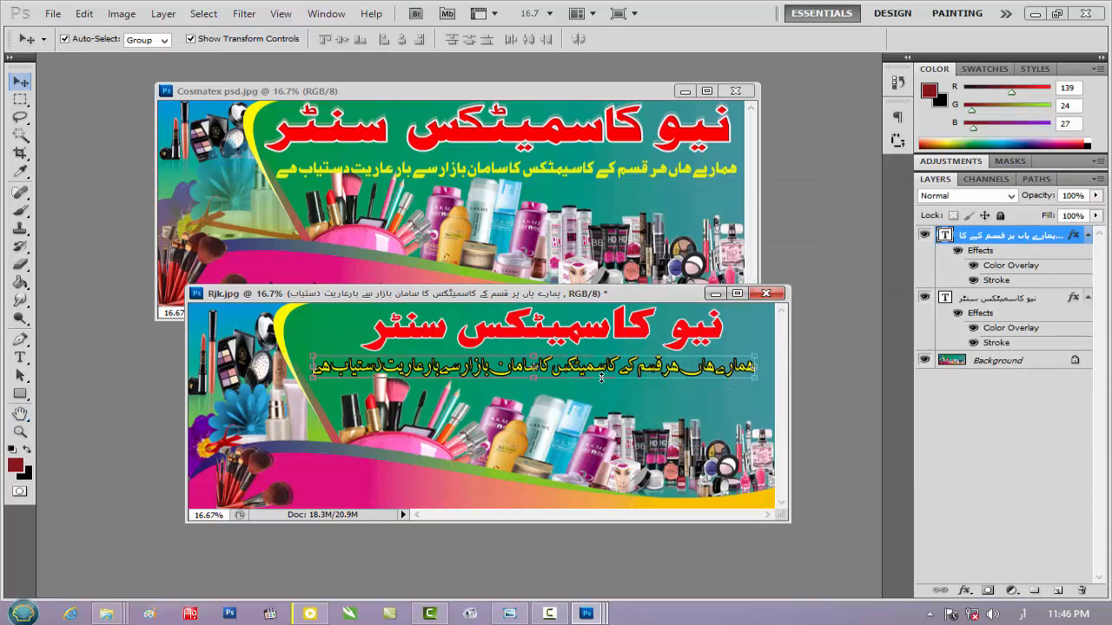
# Uncover the reference banner's address line and enter the shop's Urdu address as new text on the banner's lower pink area
pyautogui.moveTo(616, 292); pyautogui.dragTo(626, 318)
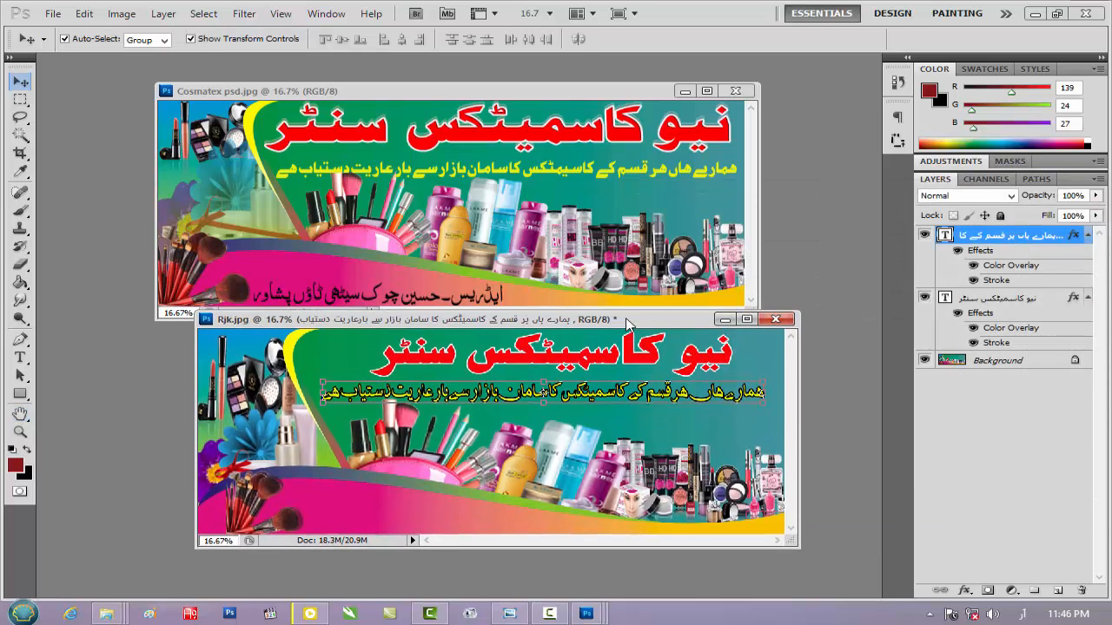
pyautogui.click(20, 357)
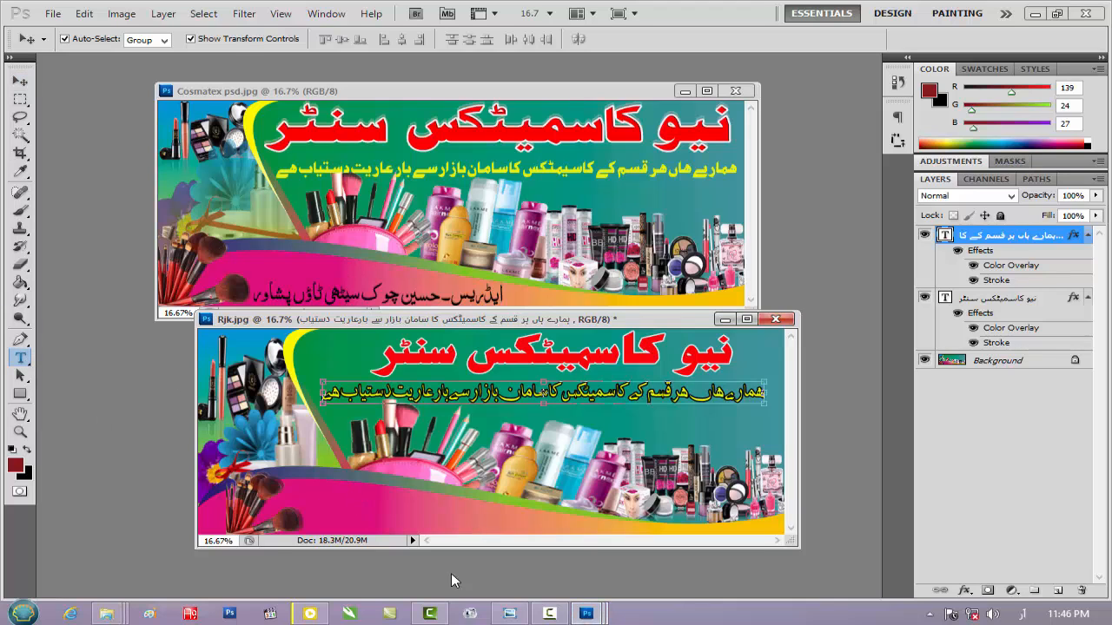
pyautogui.click(525, 526)
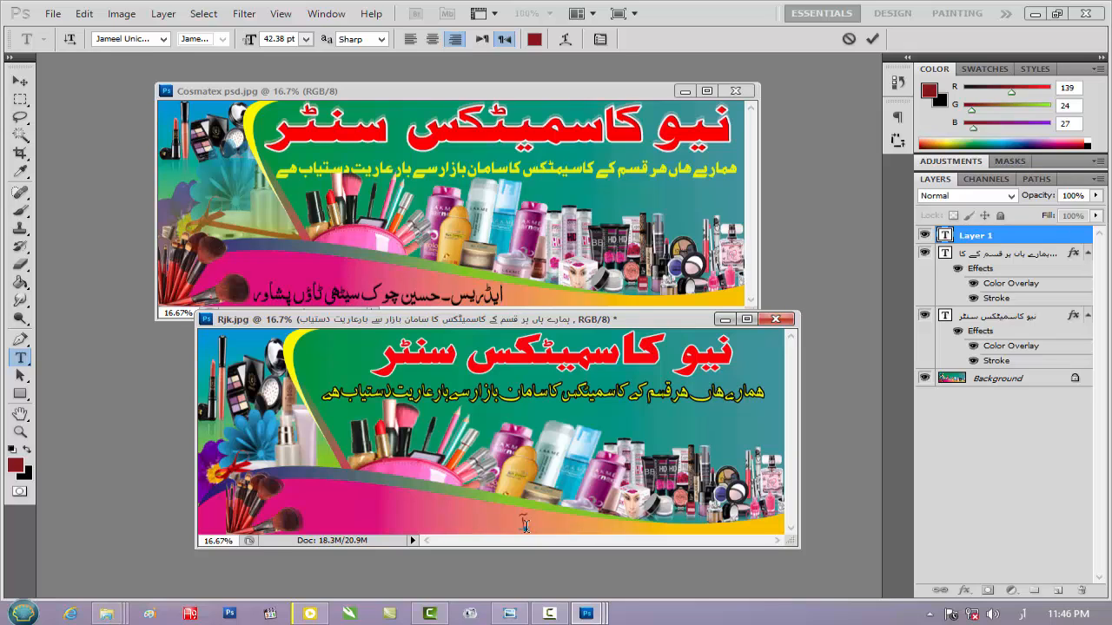
pyautogui.write('ایڈریس')
pyautogui.write('-حسین چوک')
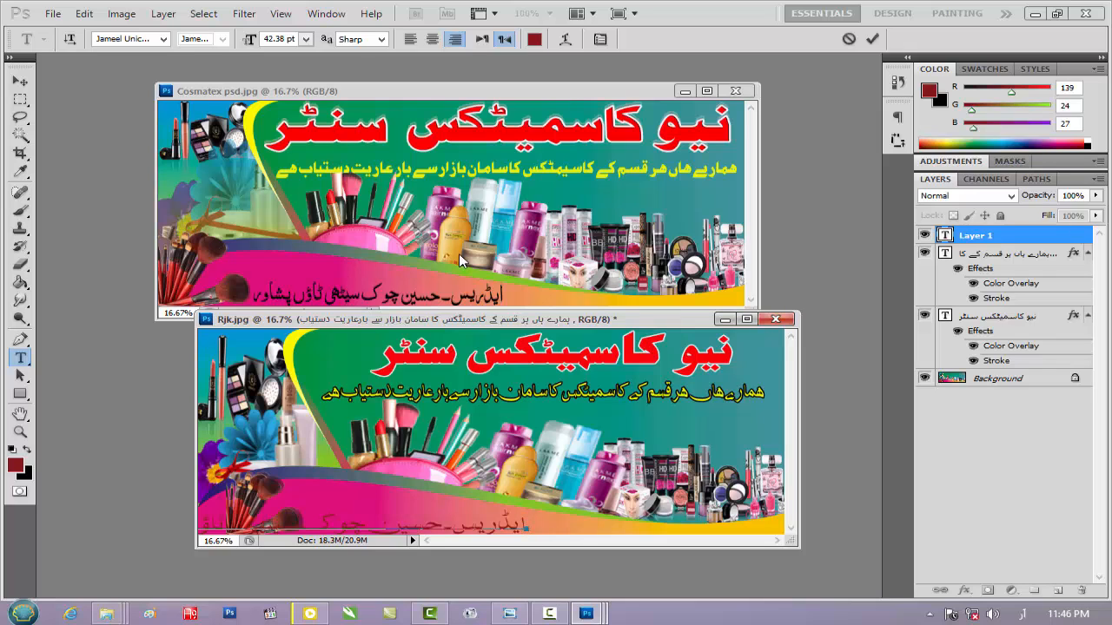
# Scale the address line to about 56% width and 78% height and position it along the bottom edge beside the brushes
pyautogui.click(20, 81)
pyautogui.moveTo(407, 530); pyautogui.dragTo(615, 515)
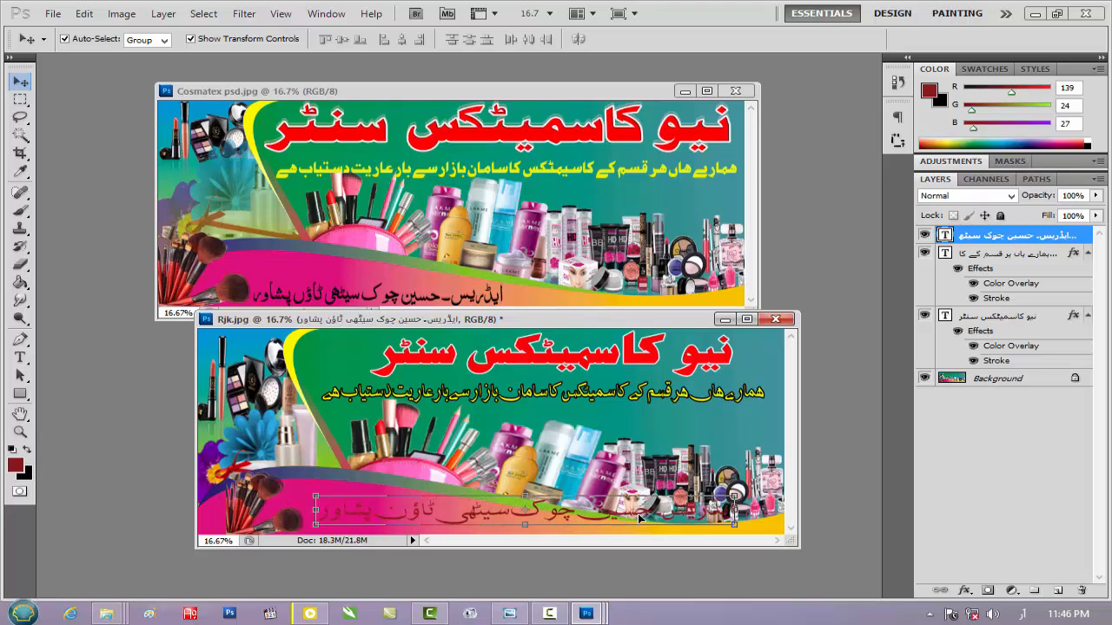
pyautogui.moveTo(735, 515); pyautogui.dragTo(552, 502)
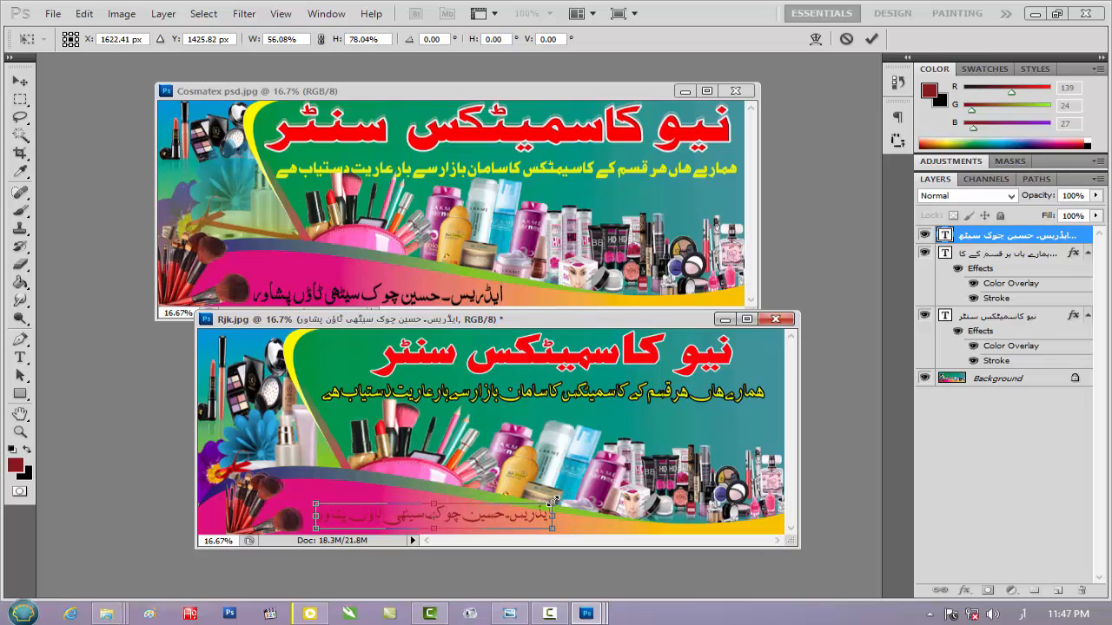
pyautogui.press('Down')
pyautogui.press('Down')
pyautogui.press('Down')
pyautogui.press('Down')
pyautogui.press('Down')
pyautogui.press('Down')
pyautogui.press('Down')
pyautogui.press('Down')
pyautogui.press('Left')
pyautogui.press('Left')
pyautogui.press('Left')
pyautogui.press('Left')
pyautogui.press('Left')
pyautogui.press('Left')
pyautogui.press('Left')
pyautogui.press('Left')
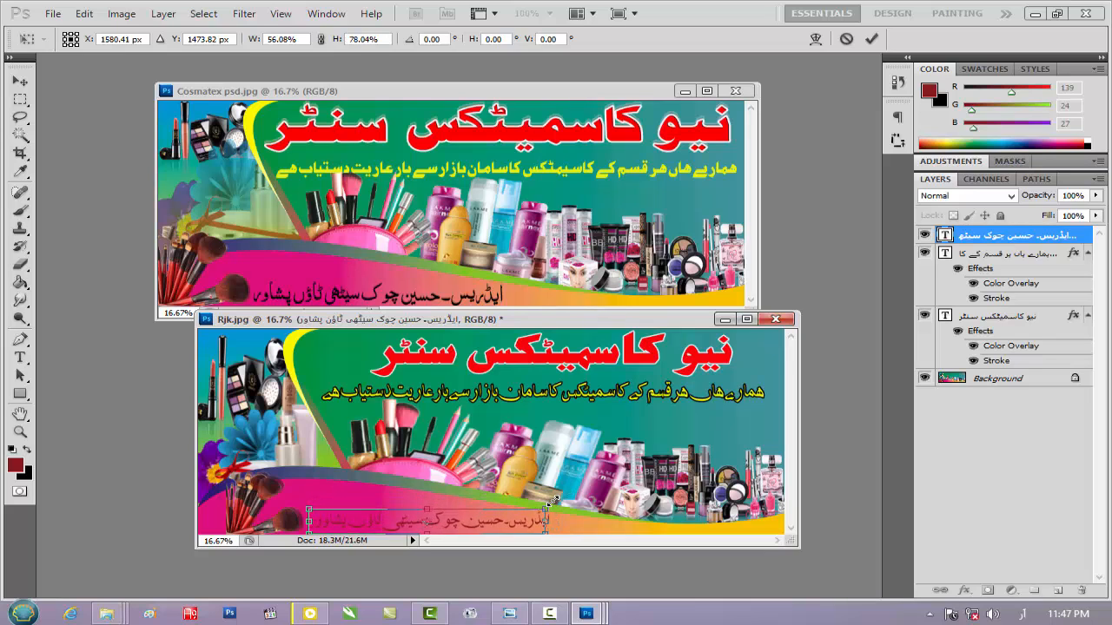
pyautogui.press('Down')
pyautogui.press('Down')
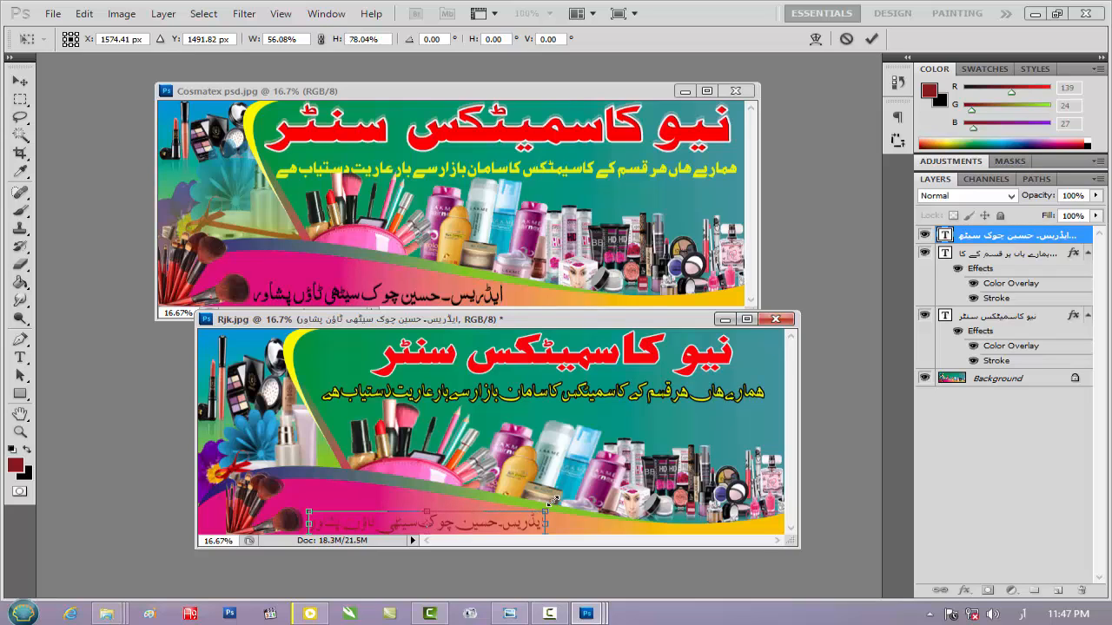
pyautogui.press('Return')
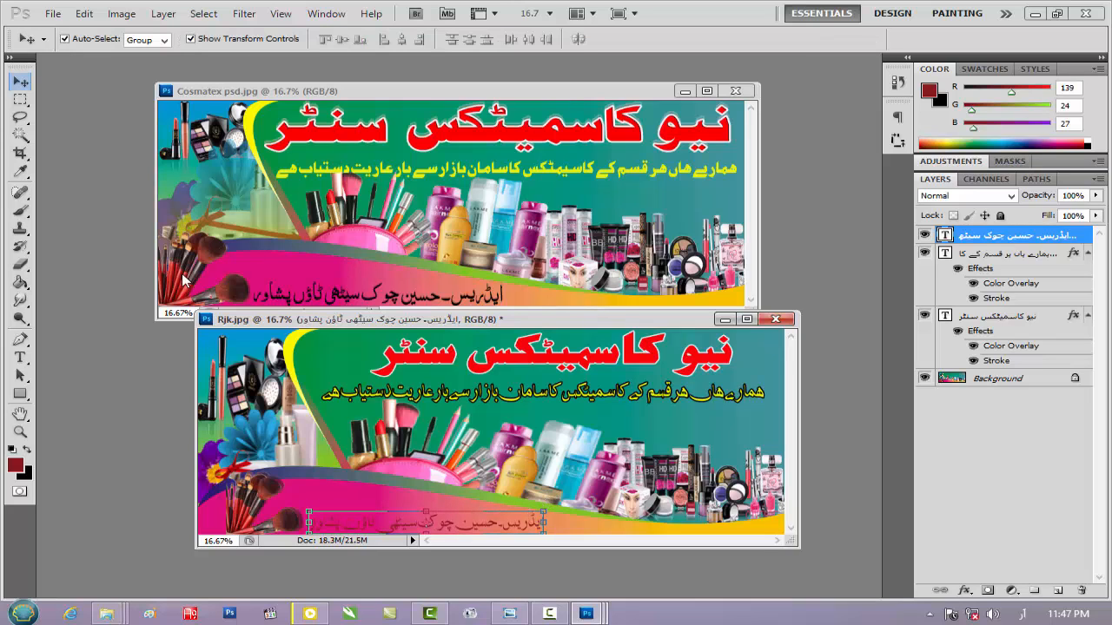
# Set the font of the whole yellow tagline to Javed
pyautogui.click(20, 357)
pyautogui.click(496, 392)
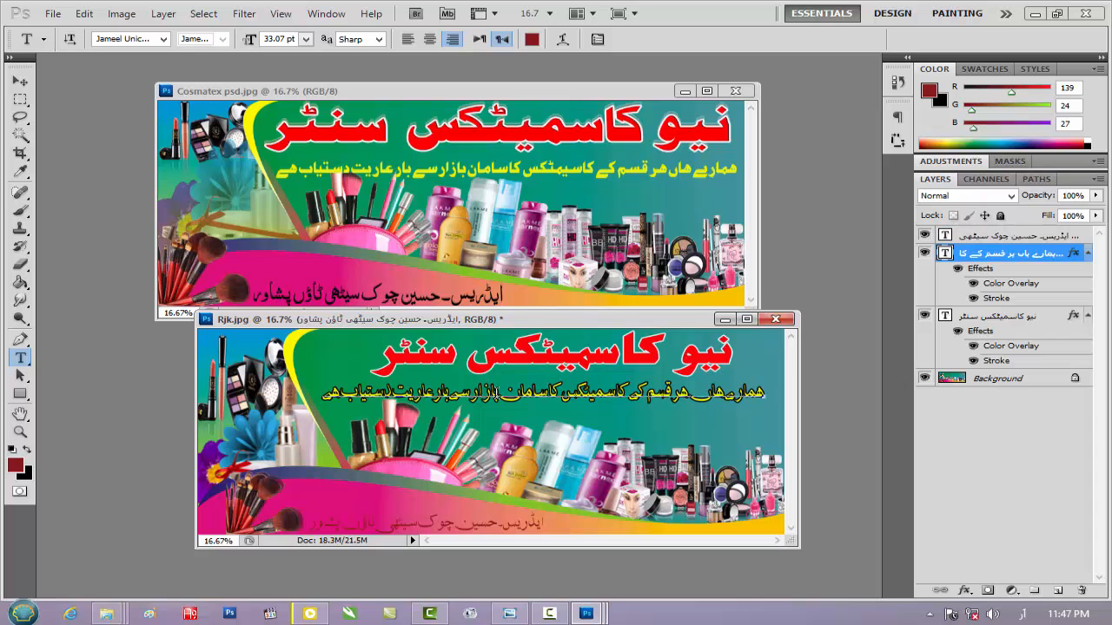
pyautogui.tripleClick(496, 393)
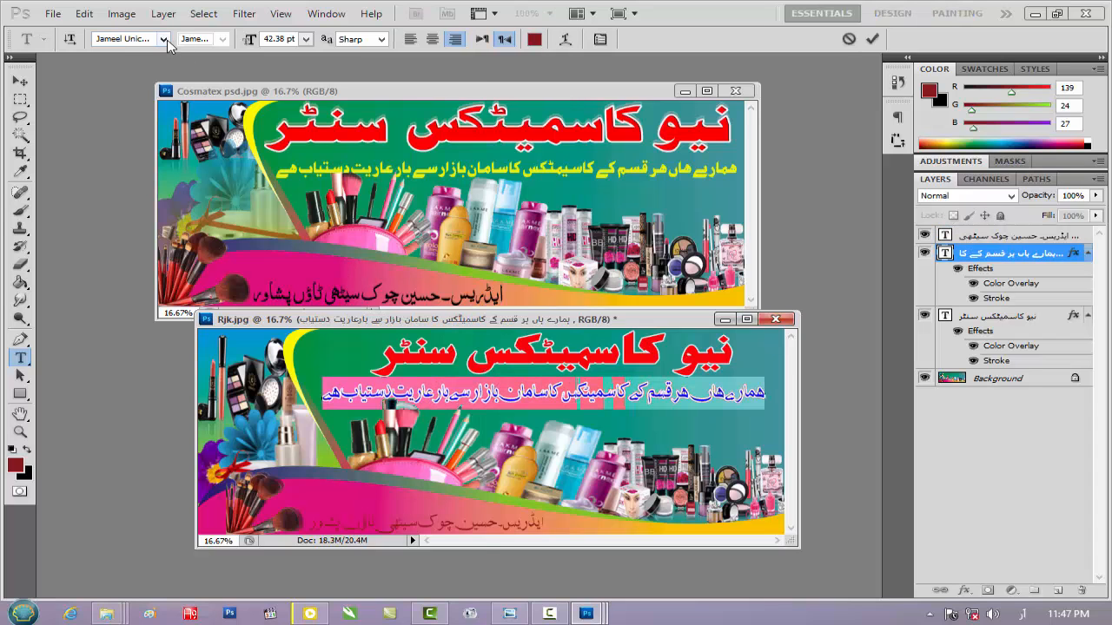
pyautogui.click(163, 39)
pyautogui.click(178, 74)
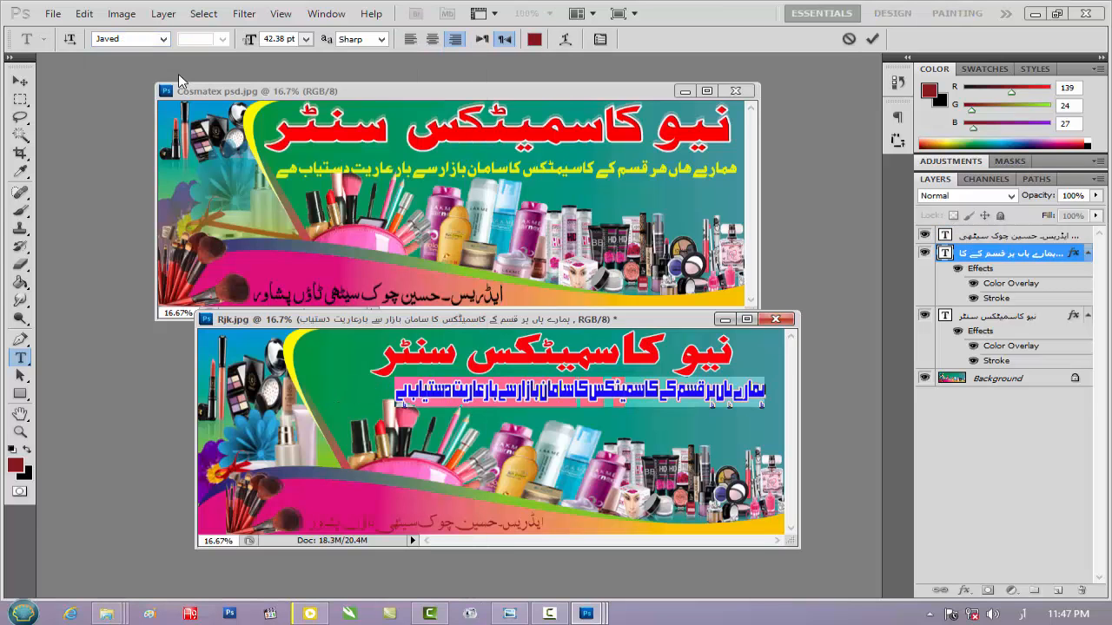
# Stretch the yellow tagline under the heading to about 123% of its width
pyautogui.press('Left')
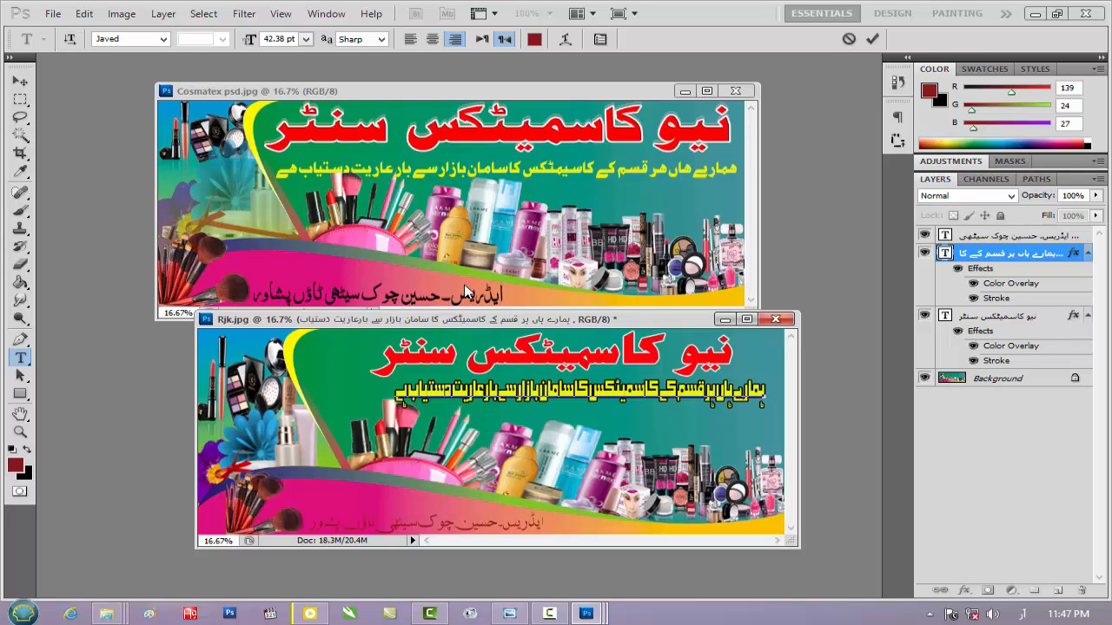
pyautogui.click(20, 81)
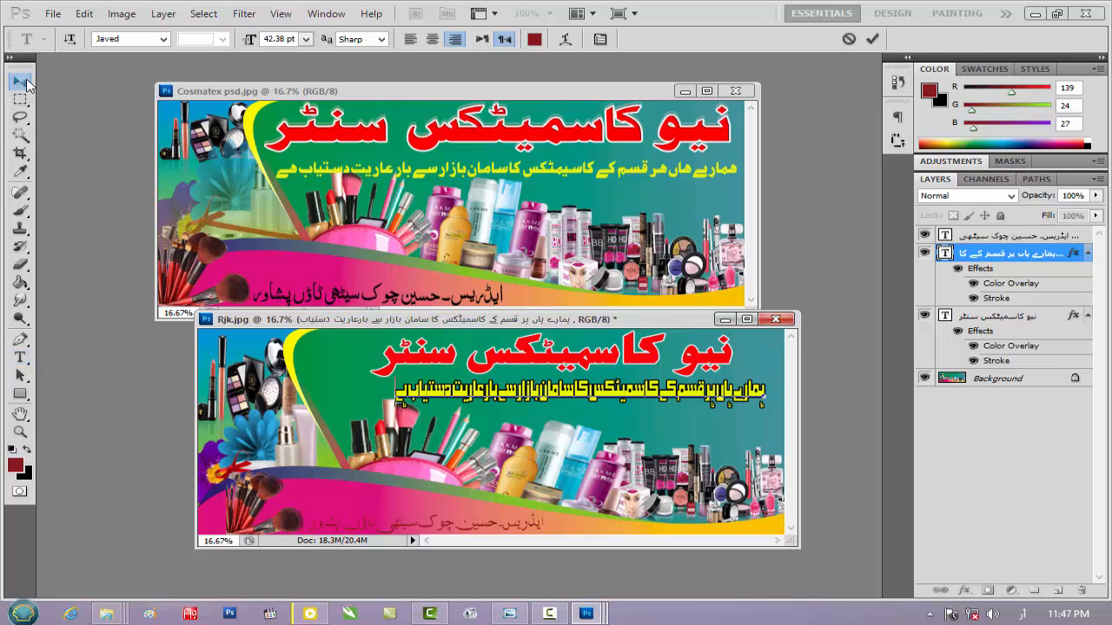
pyautogui.moveTo(397, 393); pyautogui.dragTo(314, 391)
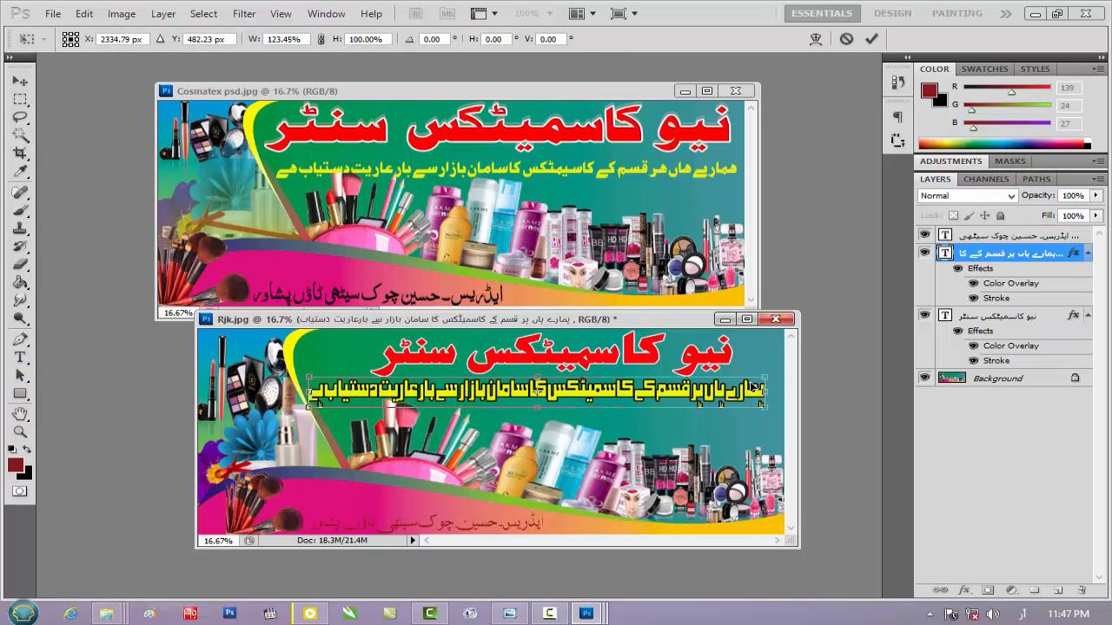
pyautogui.press('Return')
# Set the font of the whole yellow tagline to _PDMS_Sukkur after trying fonts such as KacstFarsi
pyautogui.click(20, 357)
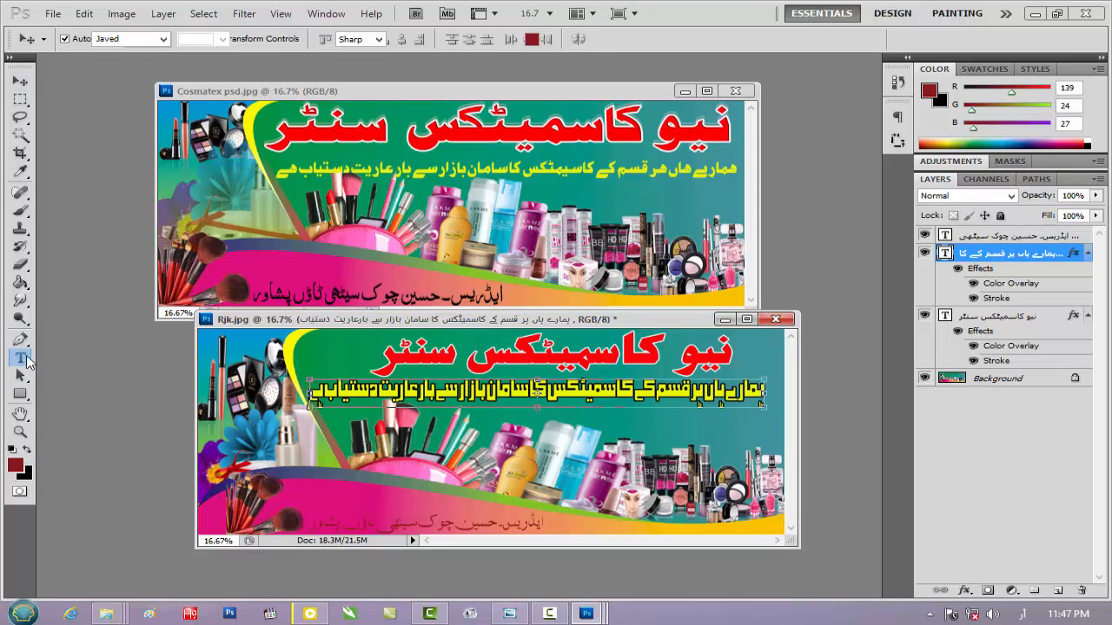
pyautogui.click(459, 393)
pyautogui.hotkey('ctrl', 'a')
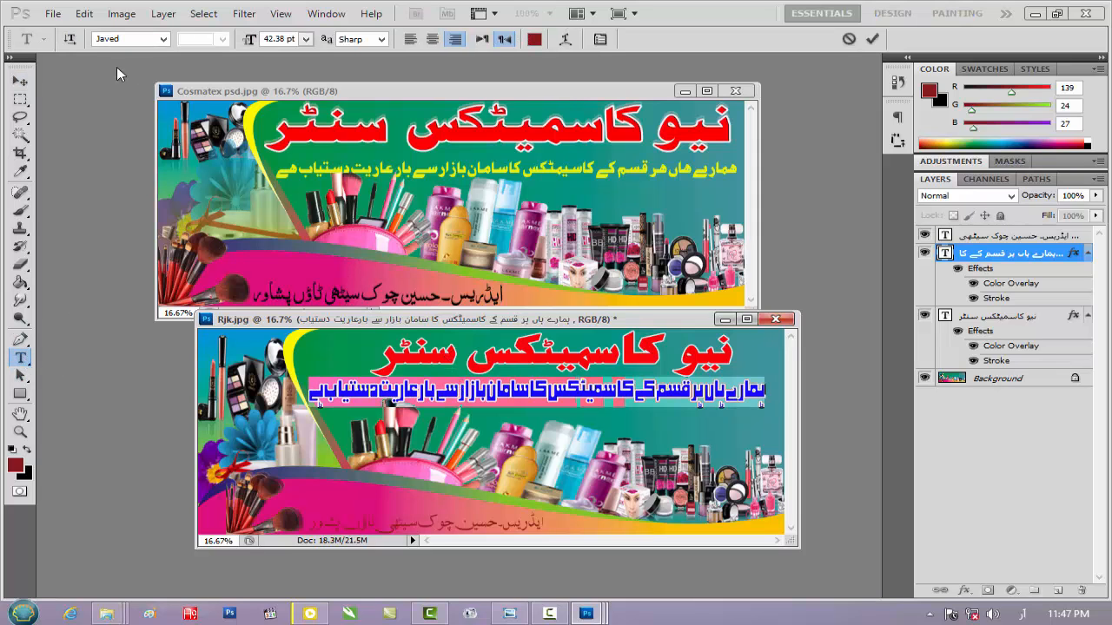
pyautogui.click(162, 39)
pyautogui.click(121, 38)
pyautogui.press('Down')
pyautogui.press('Down')
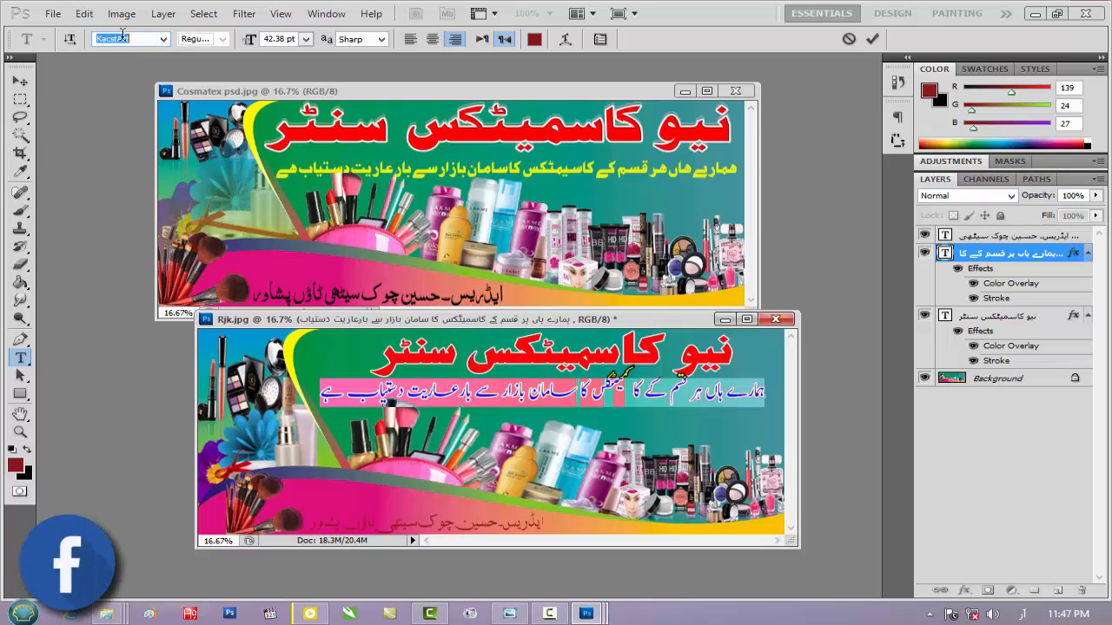
pyautogui.press('Up')
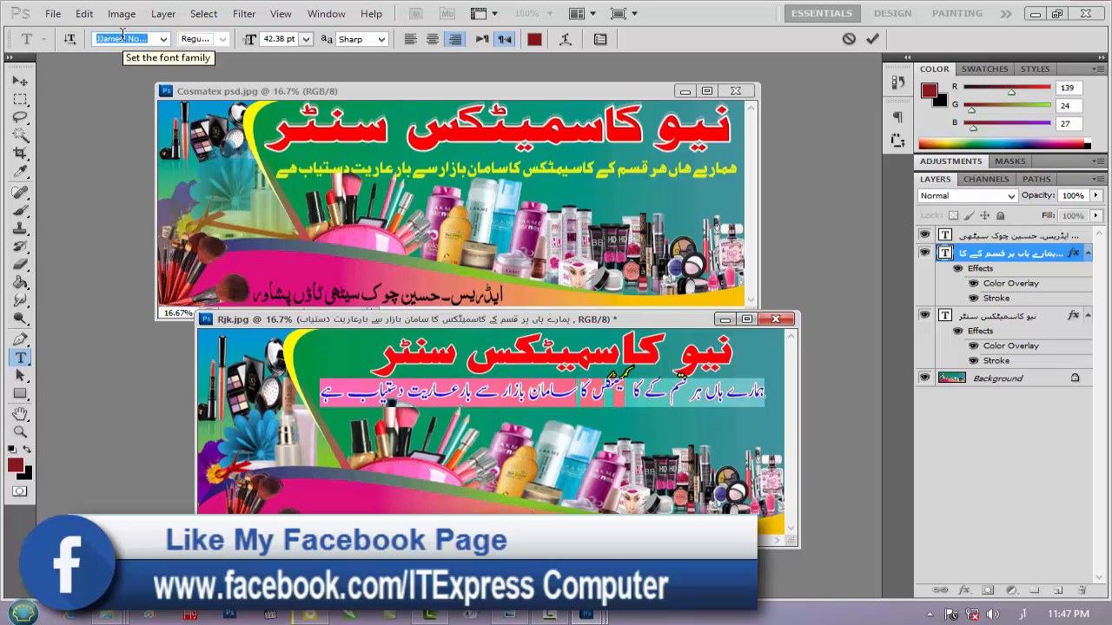
pyautogui.press('Down')
pyautogui.press('Down')
pyautogui.press('Down')
pyautogui.press('Down')
pyautogui.press('Down')
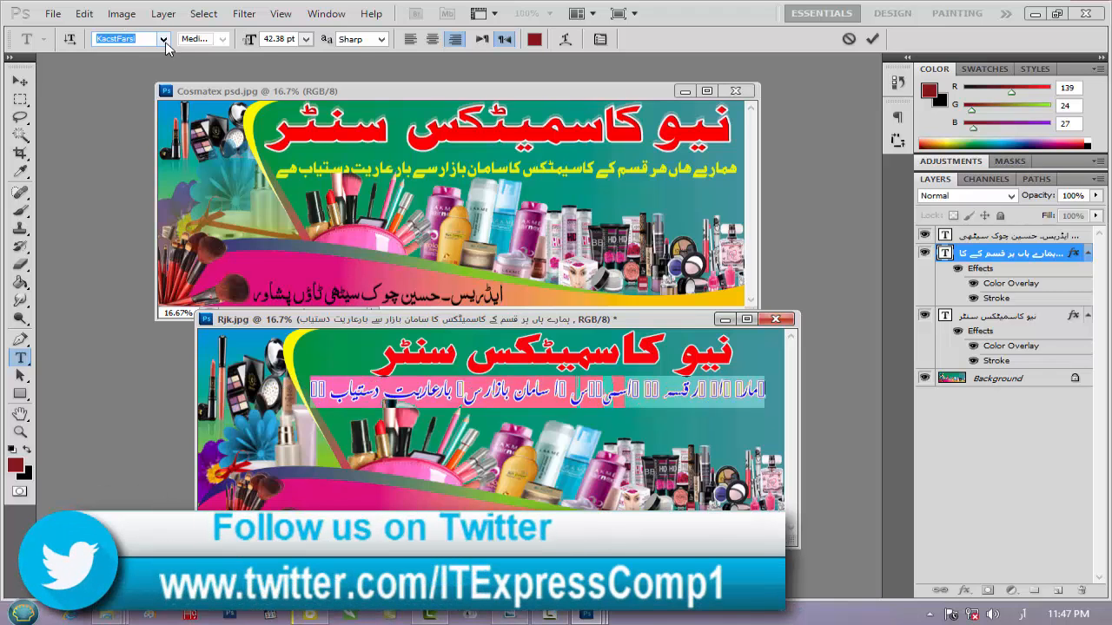
pyautogui.click(165, 41)
pyautogui.moveTo(477, 488); pyautogui.dragTo(478, 575)
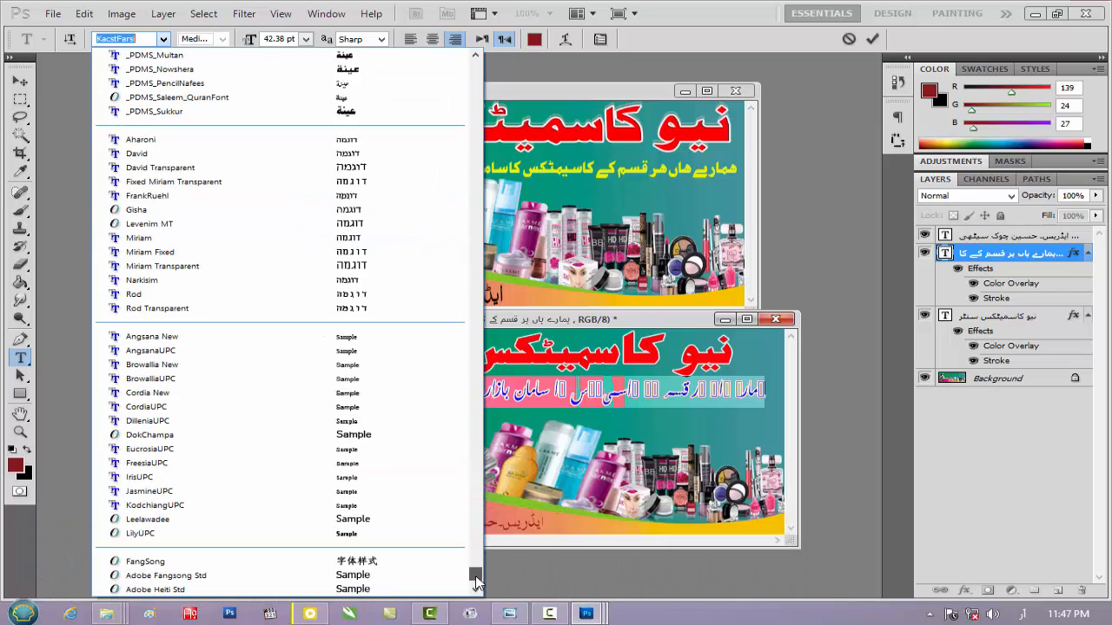
pyautogui.click(376, 113)
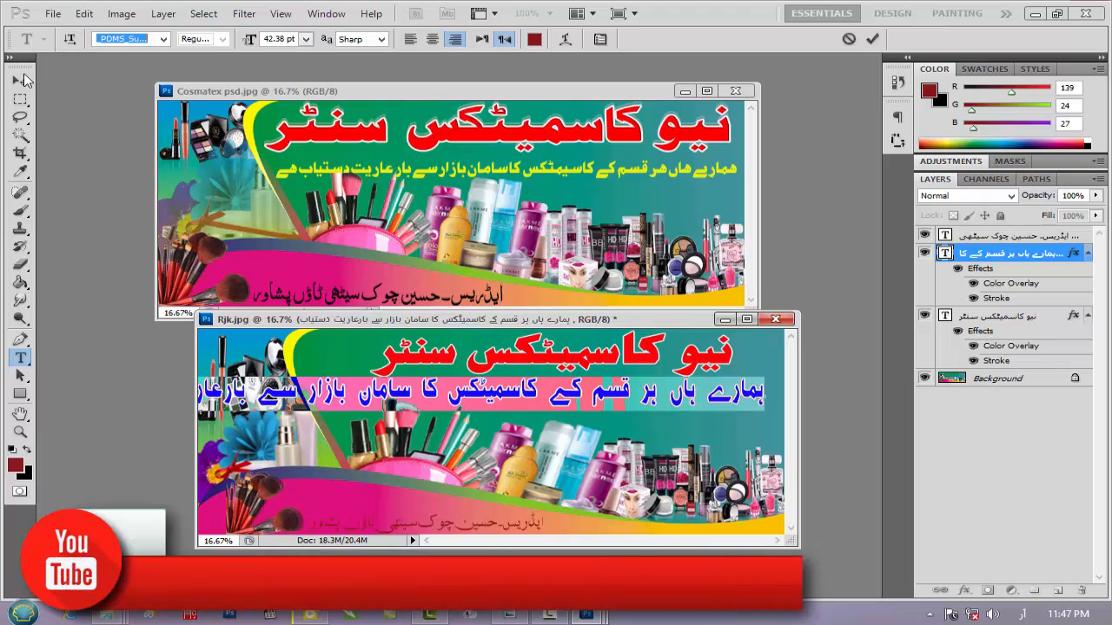
# Scale the tagline to about 60% width and 63% height and position it centrally beneath the red heading
pyautogui.click(22, 80)
pyautogui.moveTo(756, 391); pyautogui.dragTo(700, 394)
pyautogui.moveTo(573, 376); pyautogui.dragTo(613, 396)
pyautogui.press('Right')
pyautogui.press('Right')
pyautogui.press('Right')
pyautogui.press('Right')
pyautogui.press('Right')
pyautogui.press('Right')
pyautogui.press('Up')
pyautogui.press('Up')
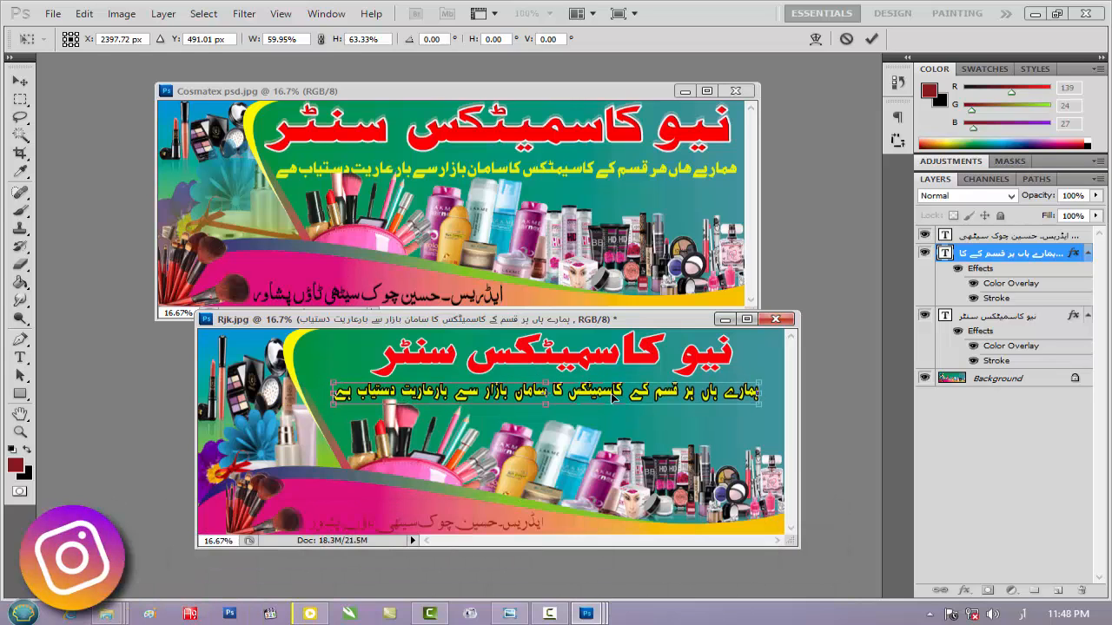
pyautogui.press('Return')
# Set the font of the whole address line to _PDMS_Multan after trying XP Ziba
pyautogui.click(473, 522)
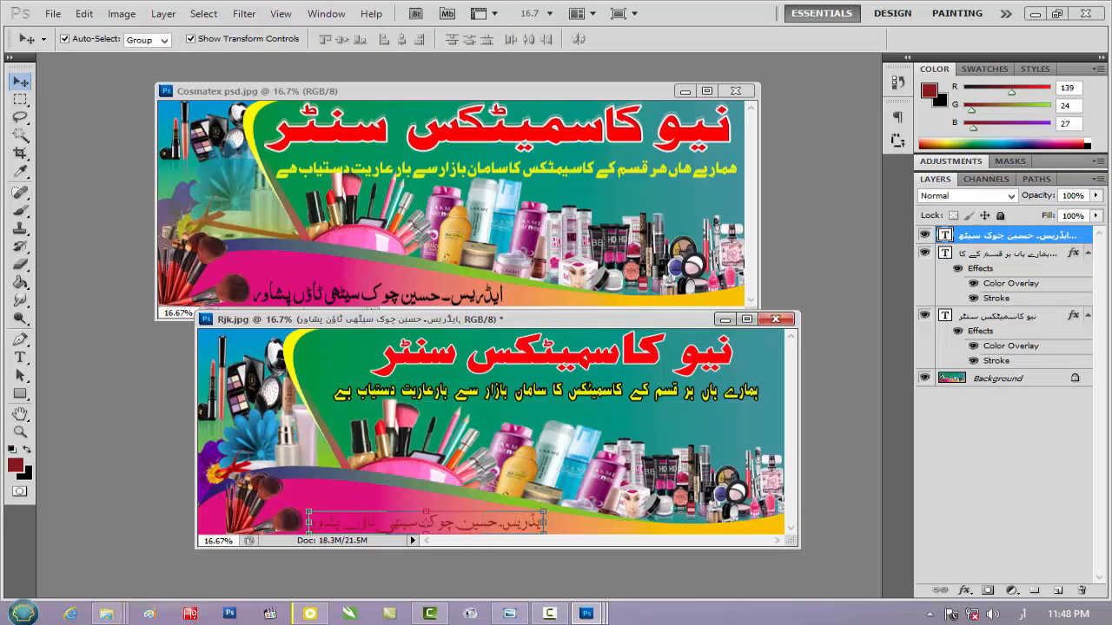
pyautogui.click(20, 357)
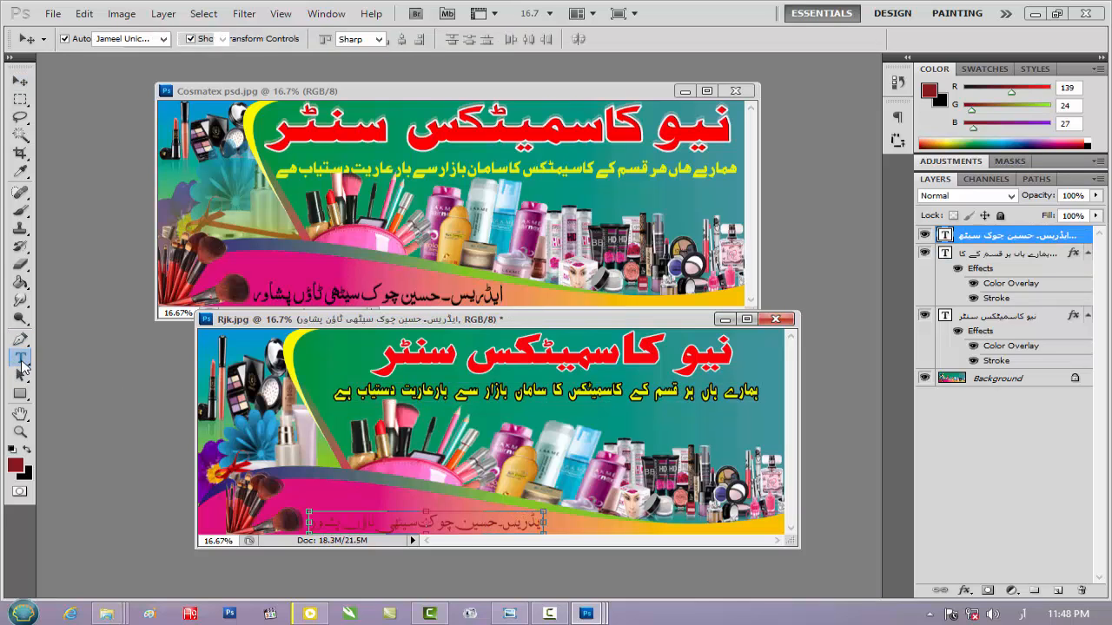
pyautogui.tripleClick(436, 524)
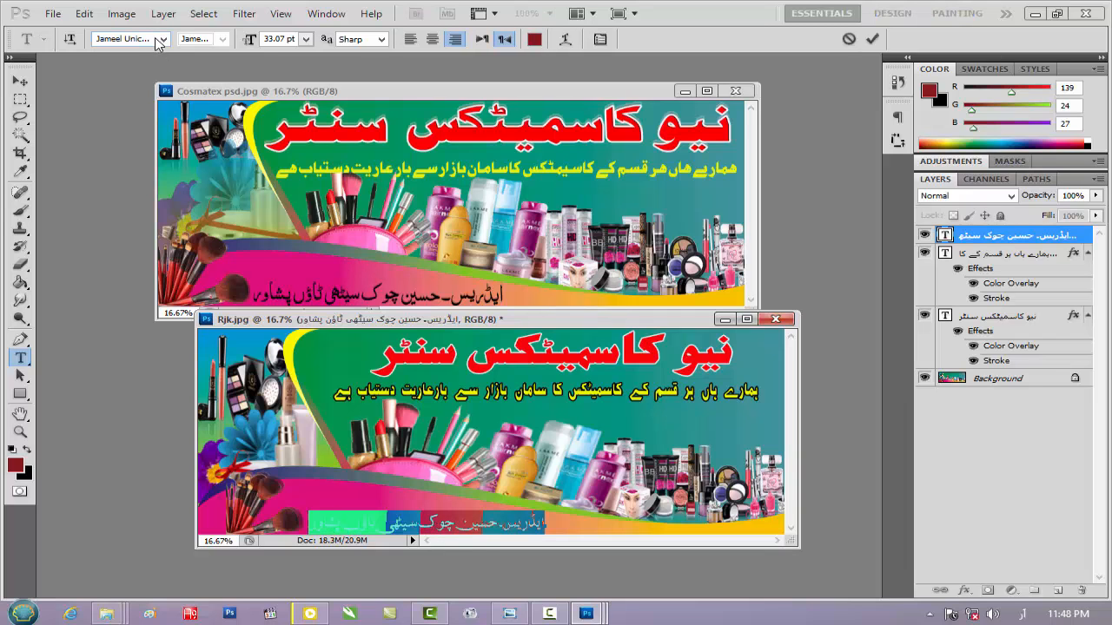
pyautogui.click(162, 38)
pyautogui.moveTo(479, 488); pyautogui.dragTo(479, 566)
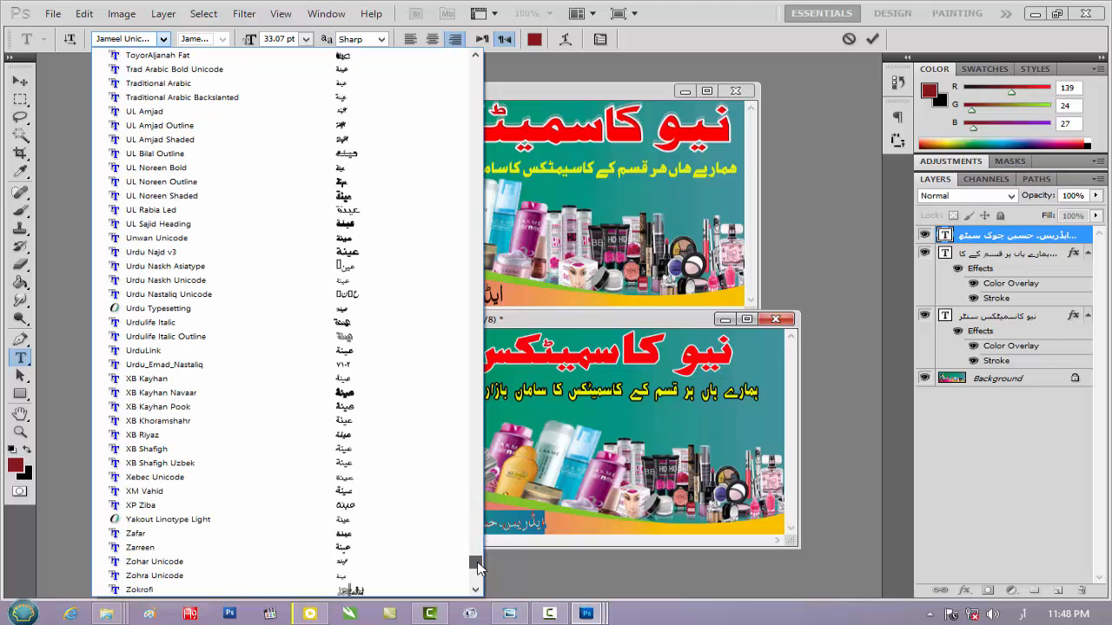
pyautogui.click(407, 507)
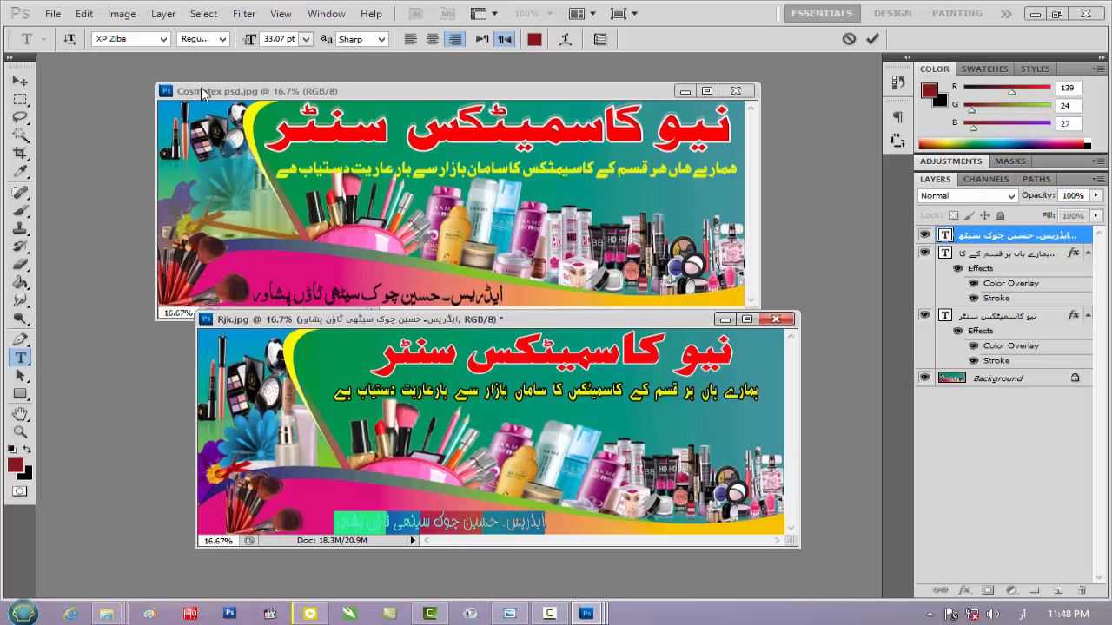
pyautogui.click(162, 39)
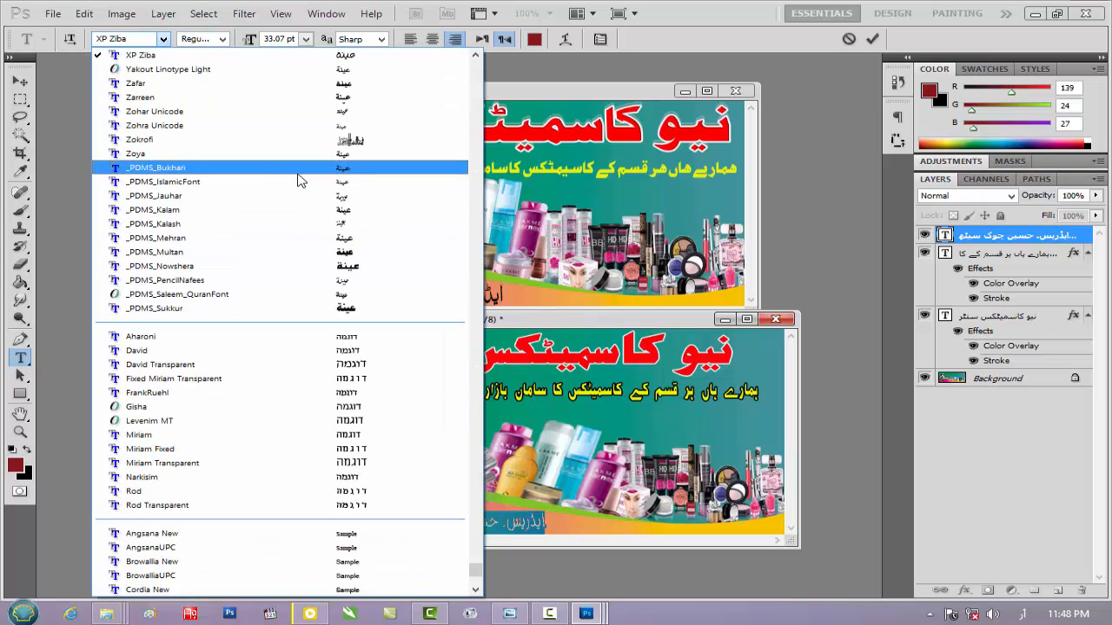
pyautogui.click(346, 252)
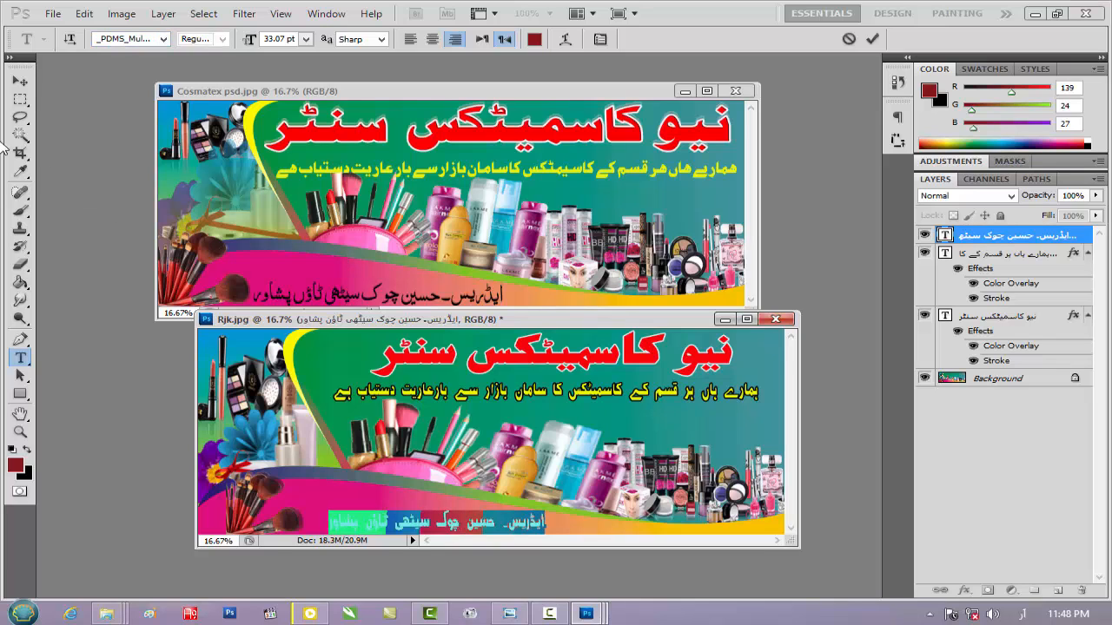
# Widen the address line to about 111% and move it left along the bottom edge, close to the brushes
pyautogui.click(20, 81)
pyautogui.moveTo(541, 522); pyautogui.dragTo(518, 532)
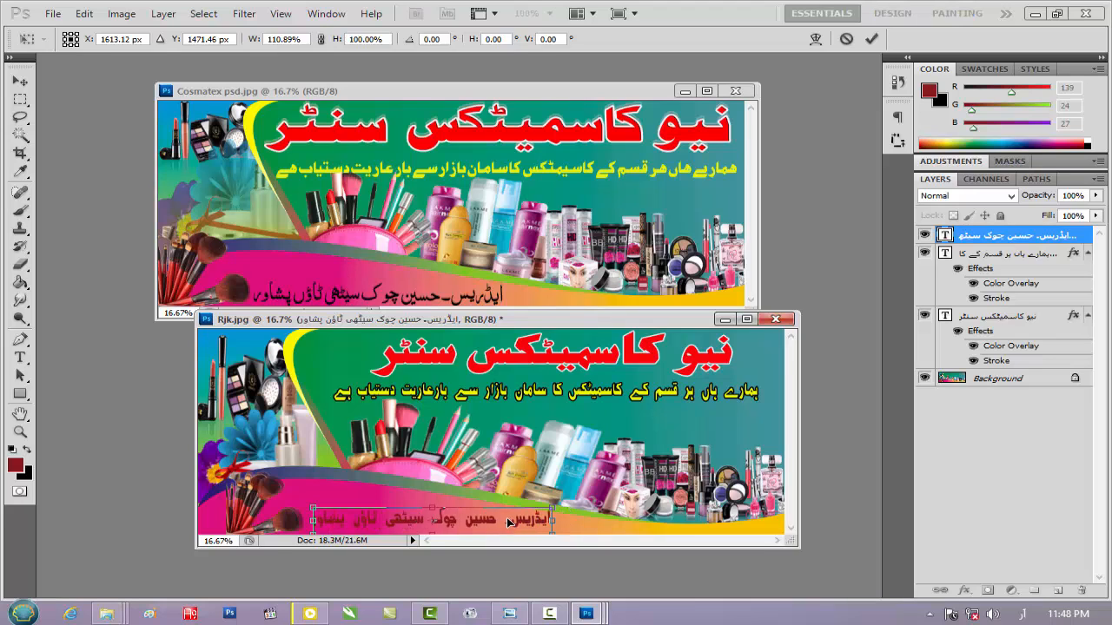
pyautogui.press('Return')
pyautogui.hotkey('shift', 'Left')
pyautogui.hotkey('shift', 'Left')
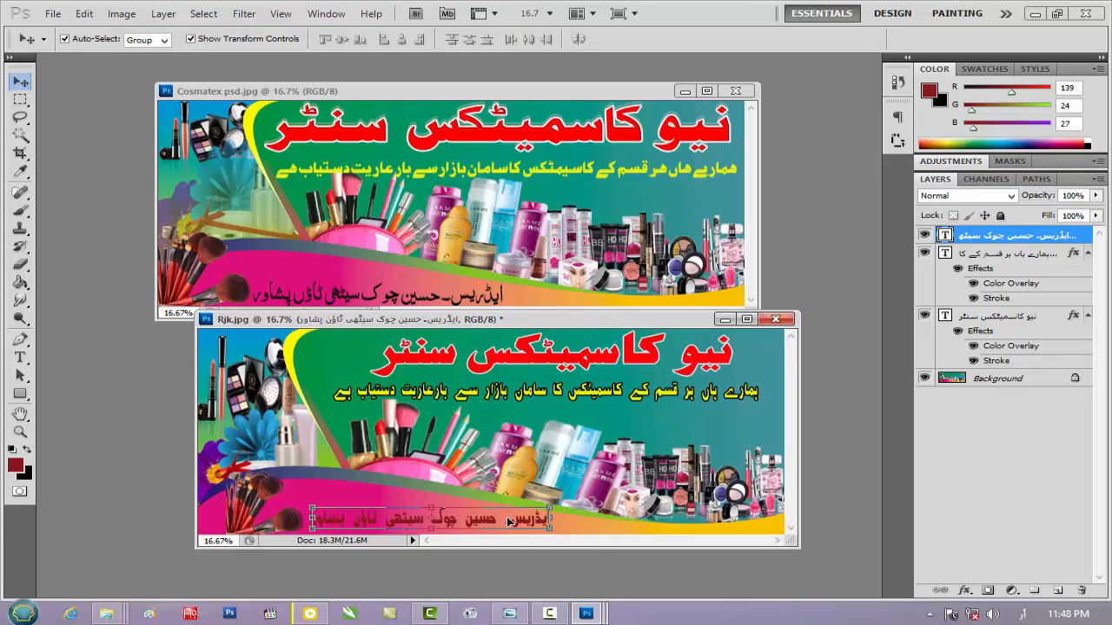
pyautogui.hotkey('shift', 'Left')
pyautogui.hotkey('shift', 'Left')
pyautogui.hotkey('shift', 'Left')
pyautogui.hotkey('shift', 'Left')
pyautogui.hotkey('shift', 'Left')
pyautogui.hotkey('shift', 'Left')
pyautogui.hotkey('shift', 'Left')
pyautogui.hotkey('shift', 'Left')
pyautogui.hotkey('shift', 'Left')
pyautogui.hotkey('shift', 'Left')
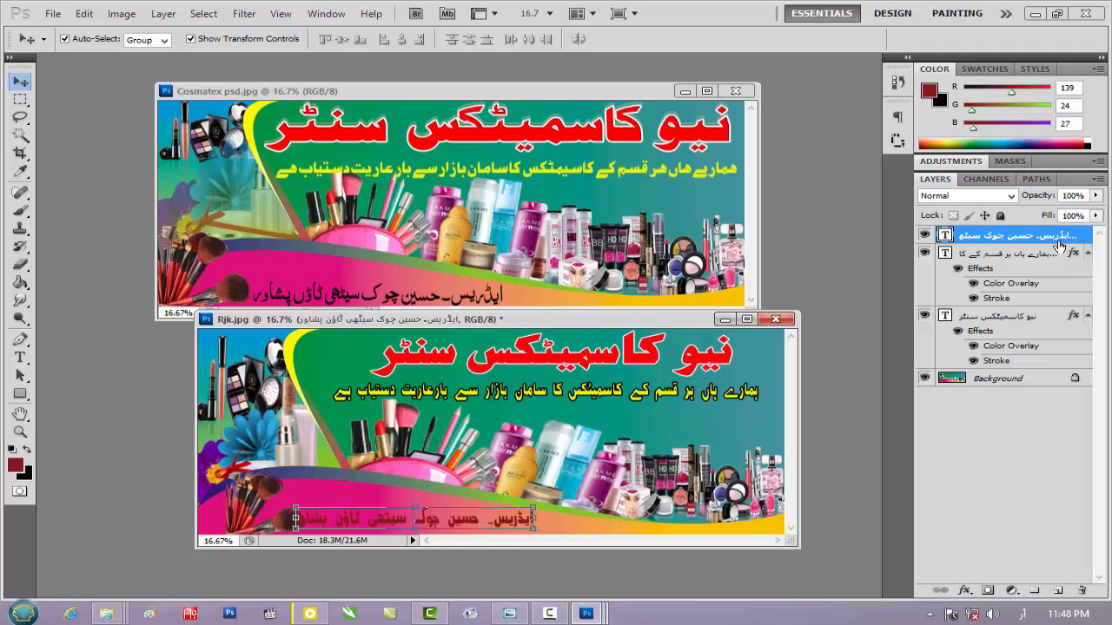
# Give the address line a yellow Color Overlay (ebe826) and a 9 px outside black Stroke, and apply the layer style
pyautogui.doubleClick(1084, 237)
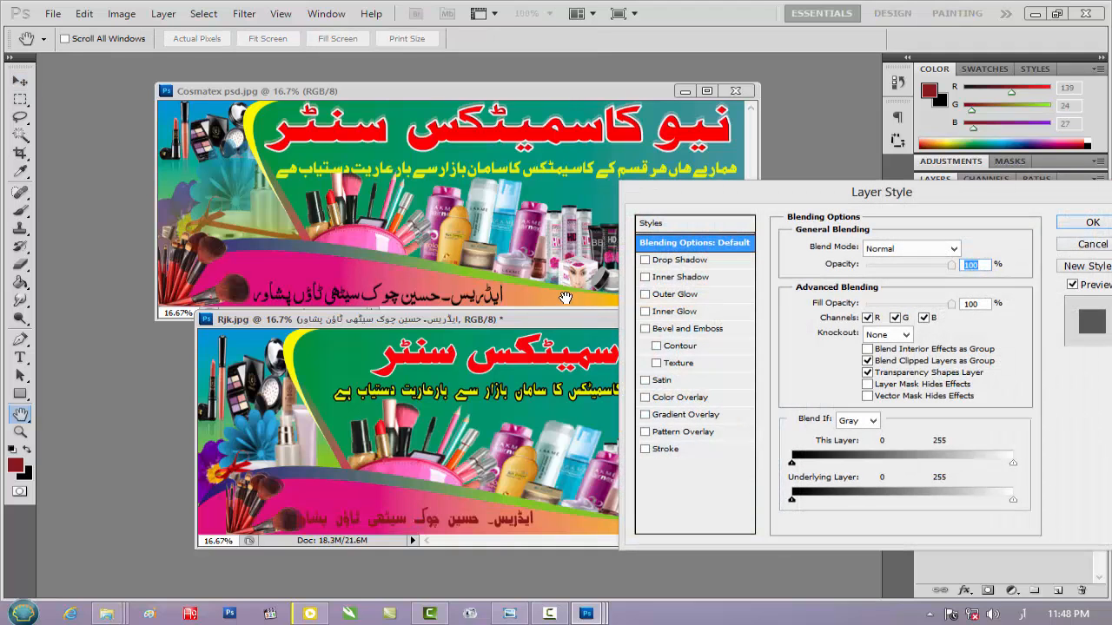
pyautogui.click(685, 397)
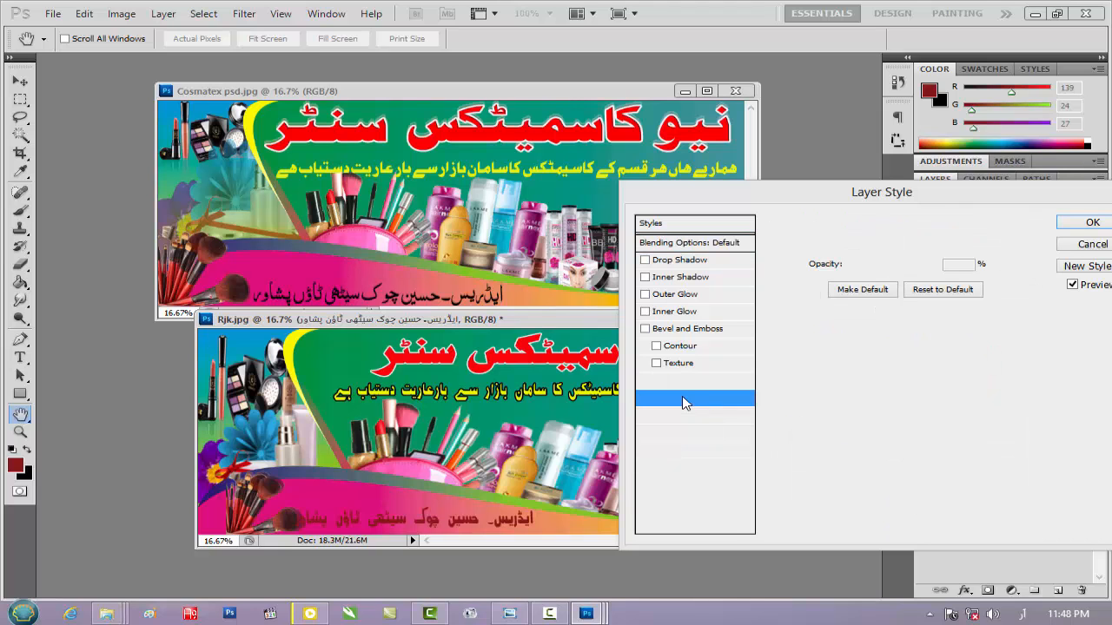
pyautogui.click(961, 248)
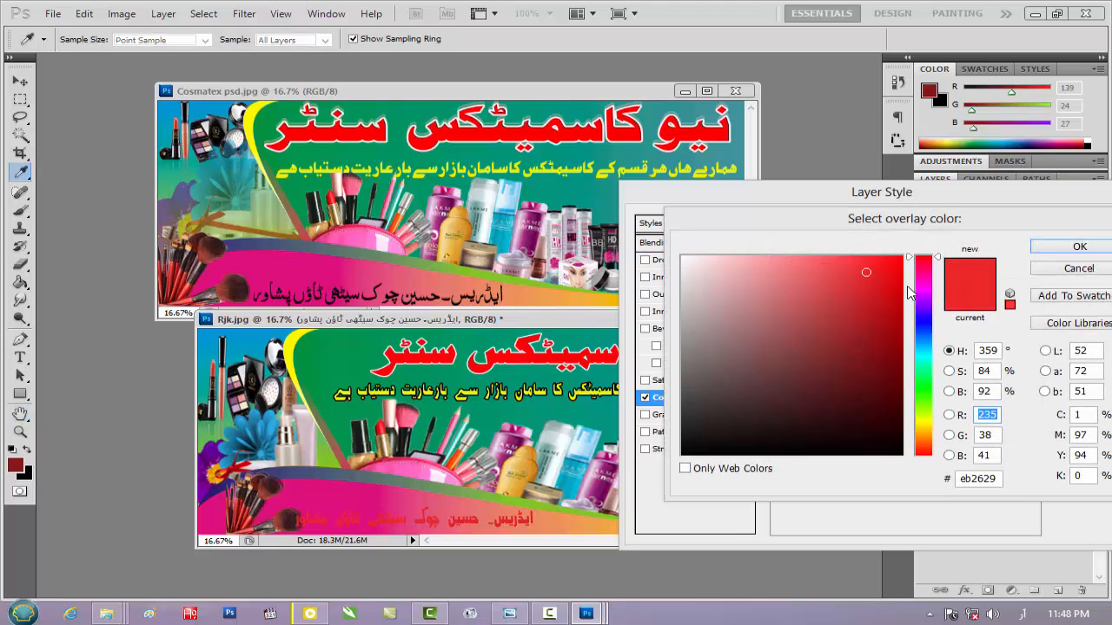
pyautogui.click(925, 422)
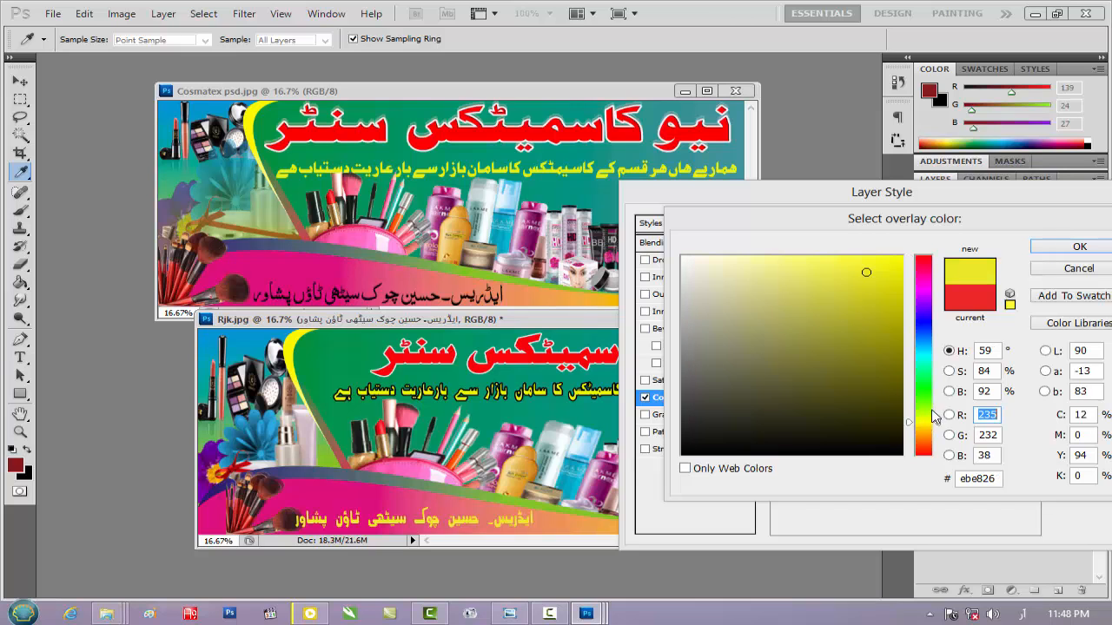
pyautogui.click(1077, 247)
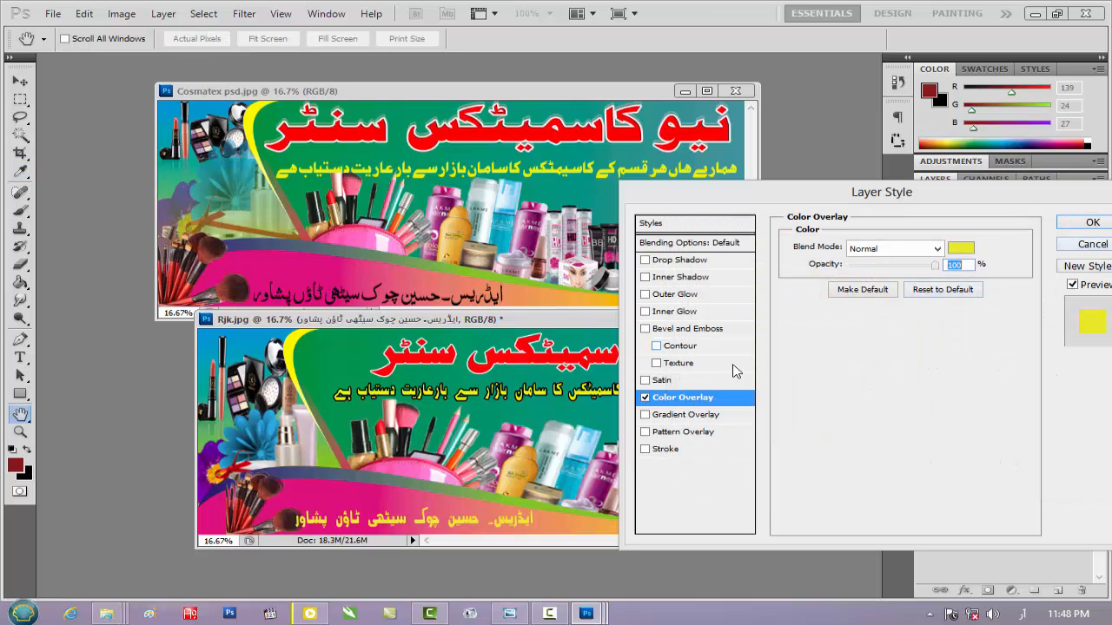
pyautogui.click(666, 452)
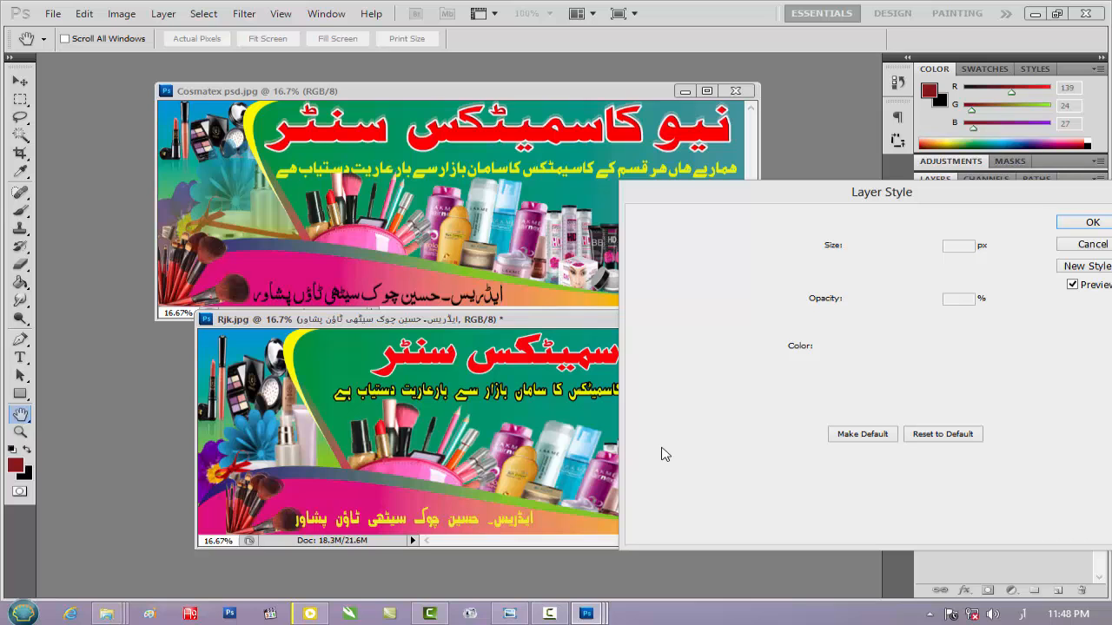
pyautogui.click(1077, 225)
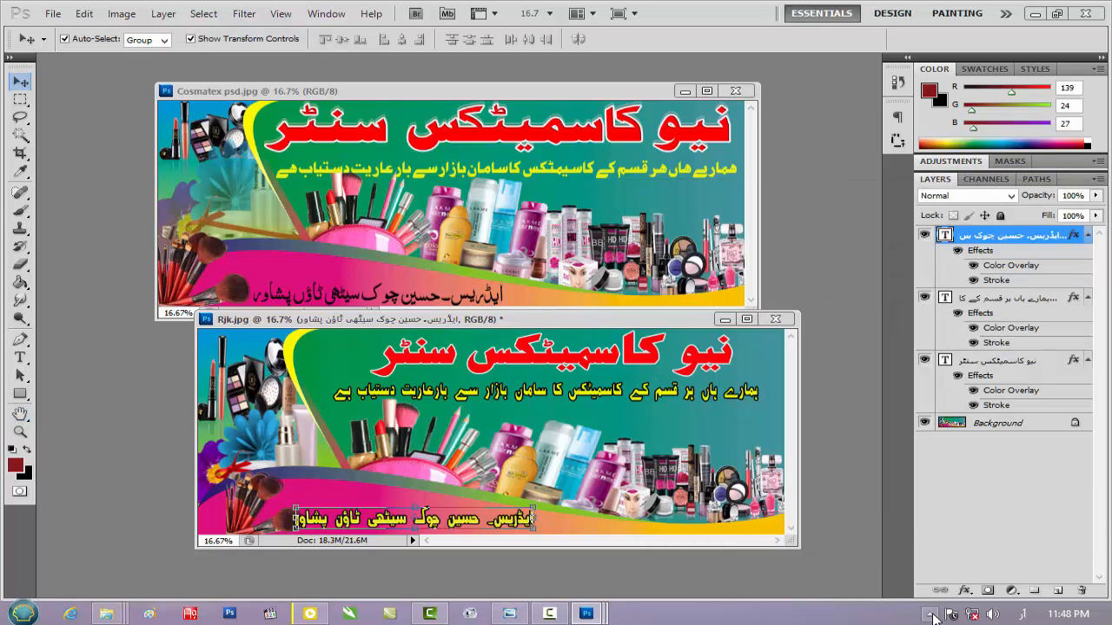
pyautogui.click(931, 615)
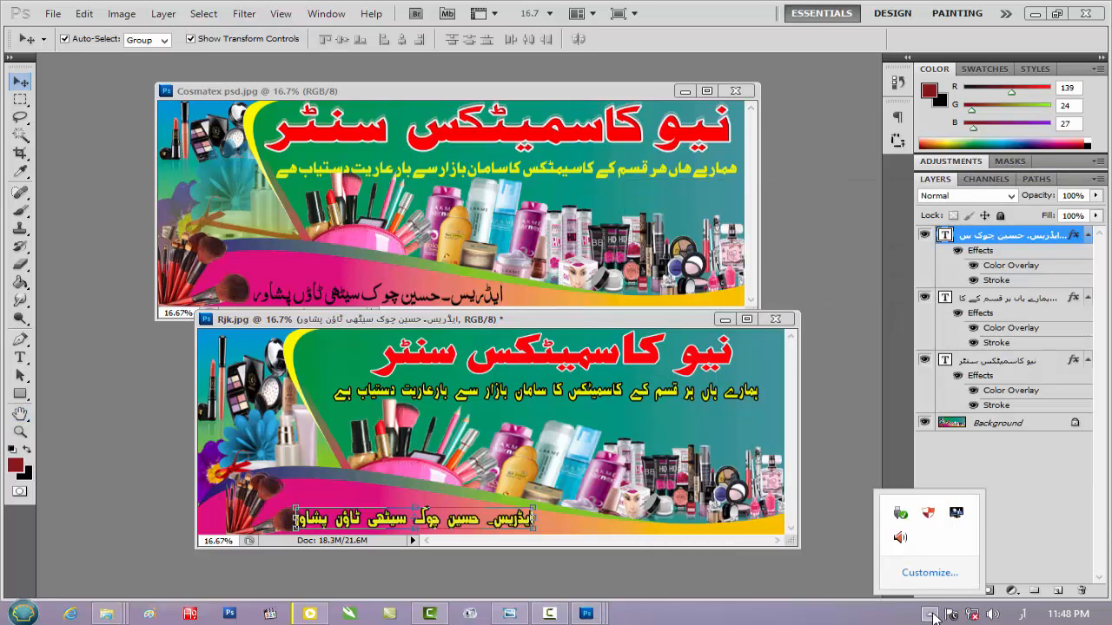
pyautogui.click(549, 614)
pyautogui.click(1027, 548)
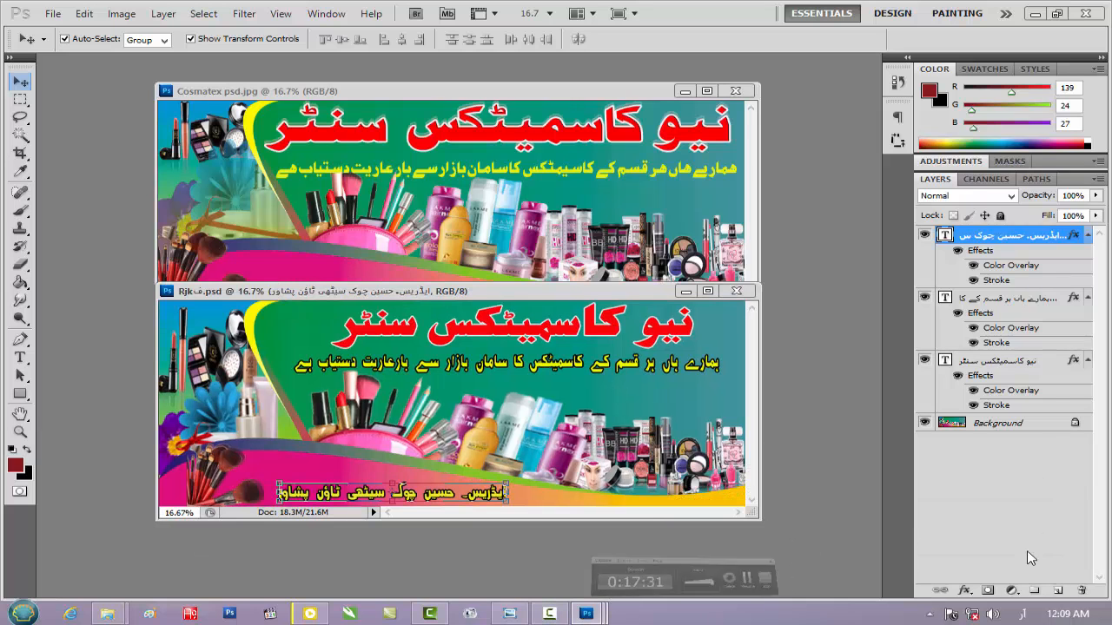
# Place the banner's window below the reference, duplicate the red heading layer and nudge the copy slightly down
pyautogui.moveTo(532, 296); pyautogui.dragTo(514, 327)
pyautogui.click(1020, 361)
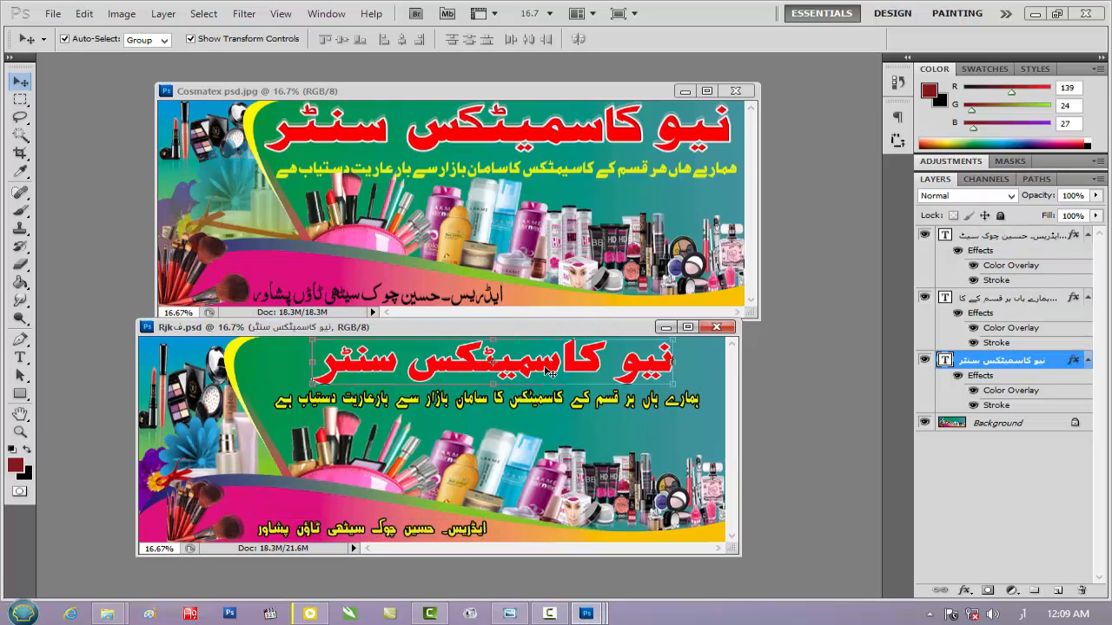
pyautogui.moveTo(1043, 367); pyautogui.dragTo(1062, 591)
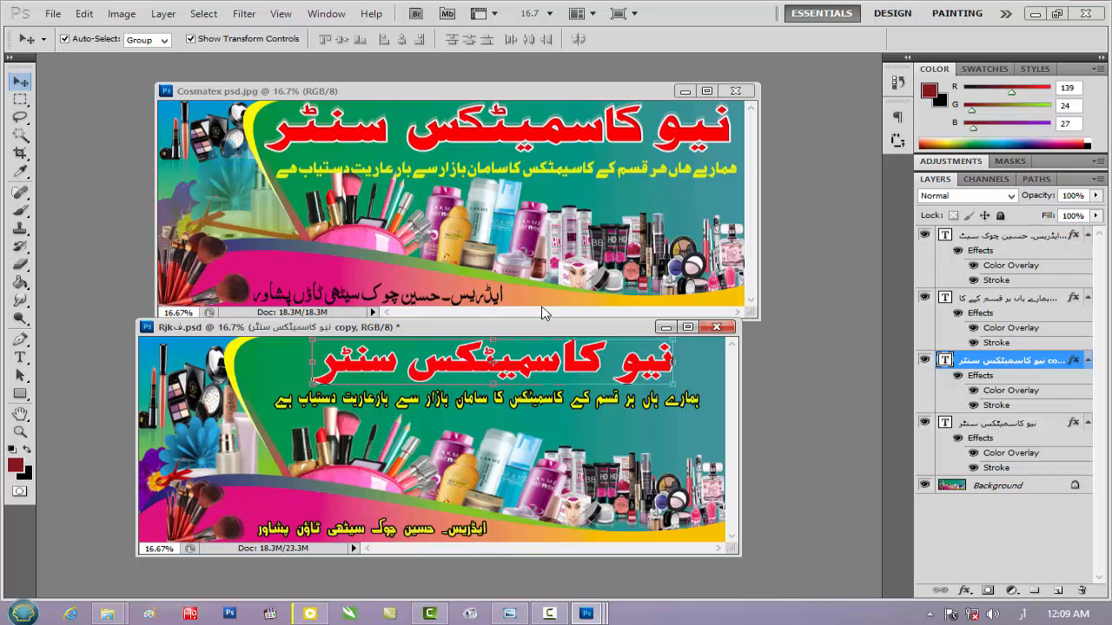
pyautogui.hotkey('ctrl', '+')
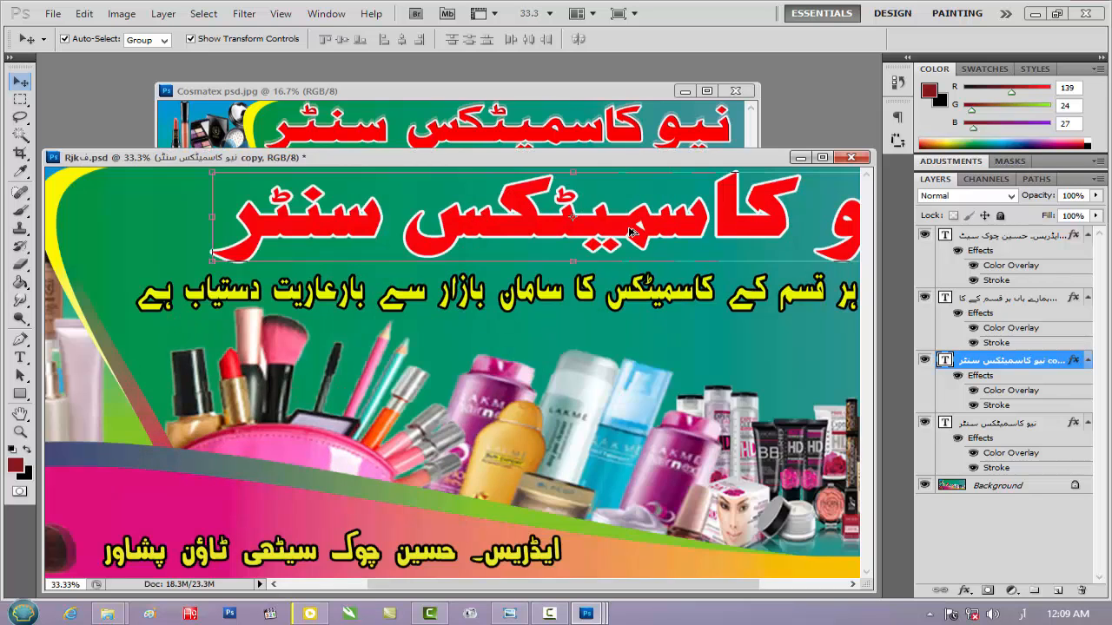
pyautogui.press('Down')
pyautogui.press('Down')
pyautogui.press('Down')
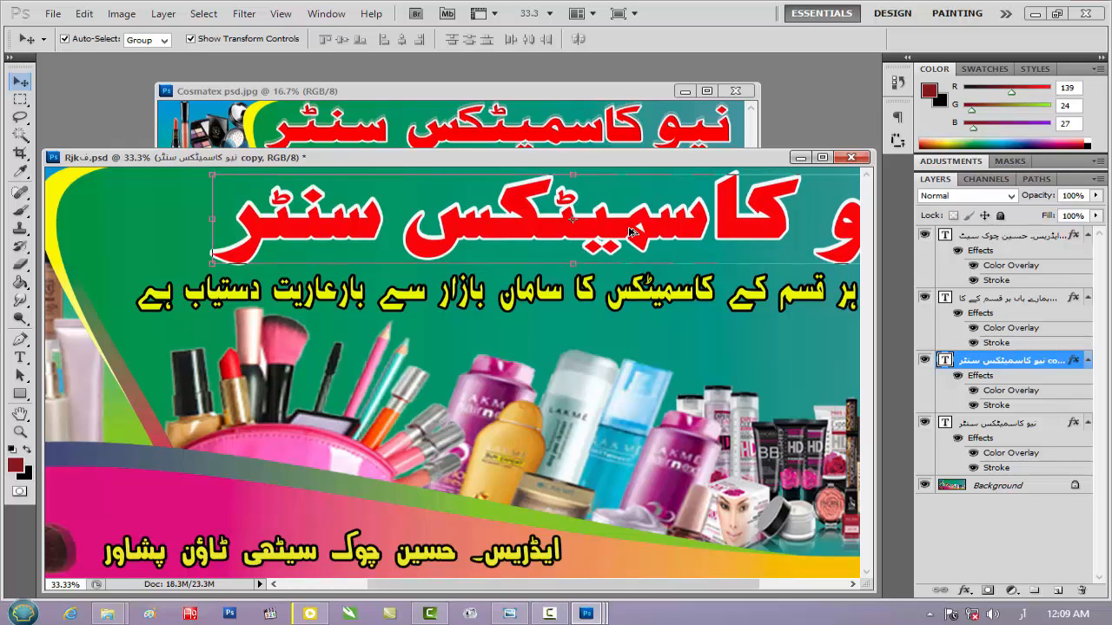
pyautogui.press('Down')
pyautogui.press('Up')
# Save a copy of the banner as the JPEG file Rjkف.jpg in New folder, at quality 7 with Baseline ("Standard") format
pyautogui.hotkey('ctrl', 'shift', 's')
pyautogui.click(608, 363)
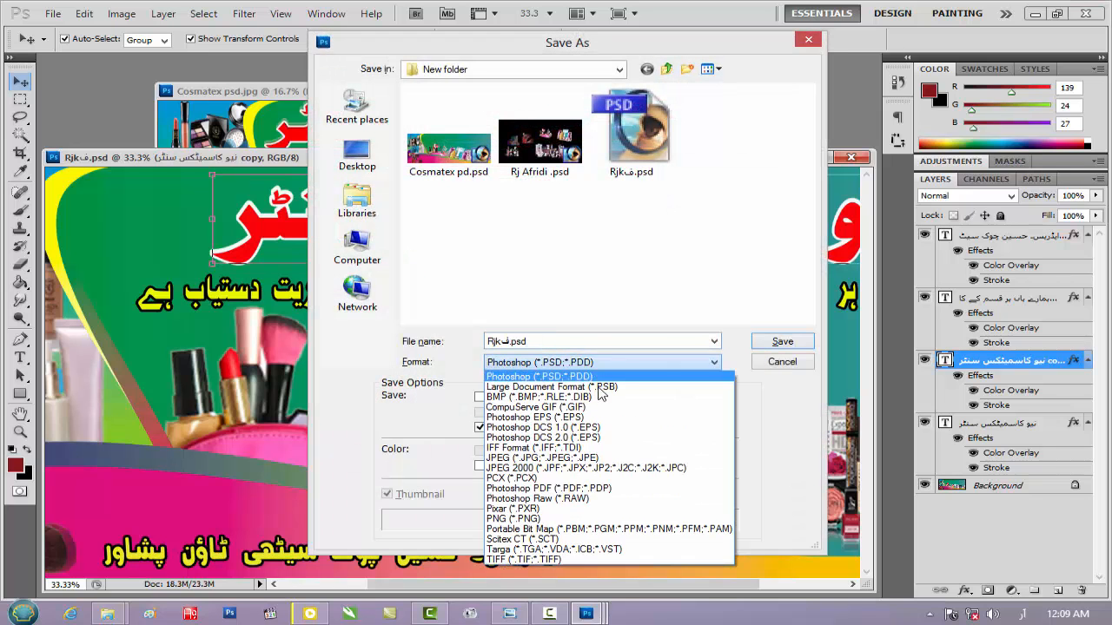
pyautogui.click(597, 458)
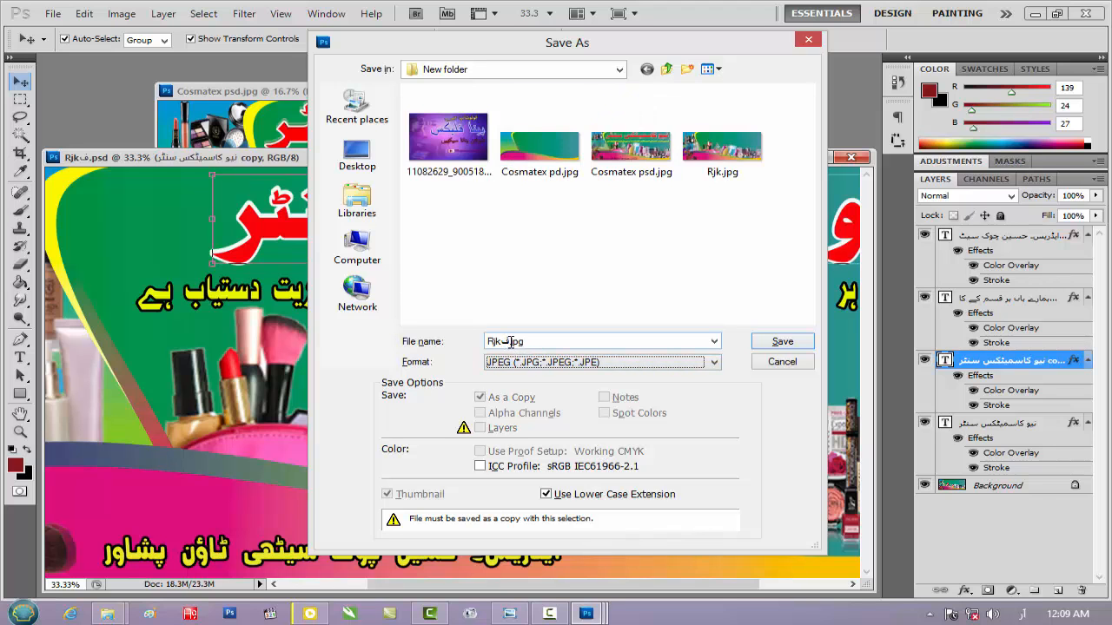
pyautogui.click(782, 342)
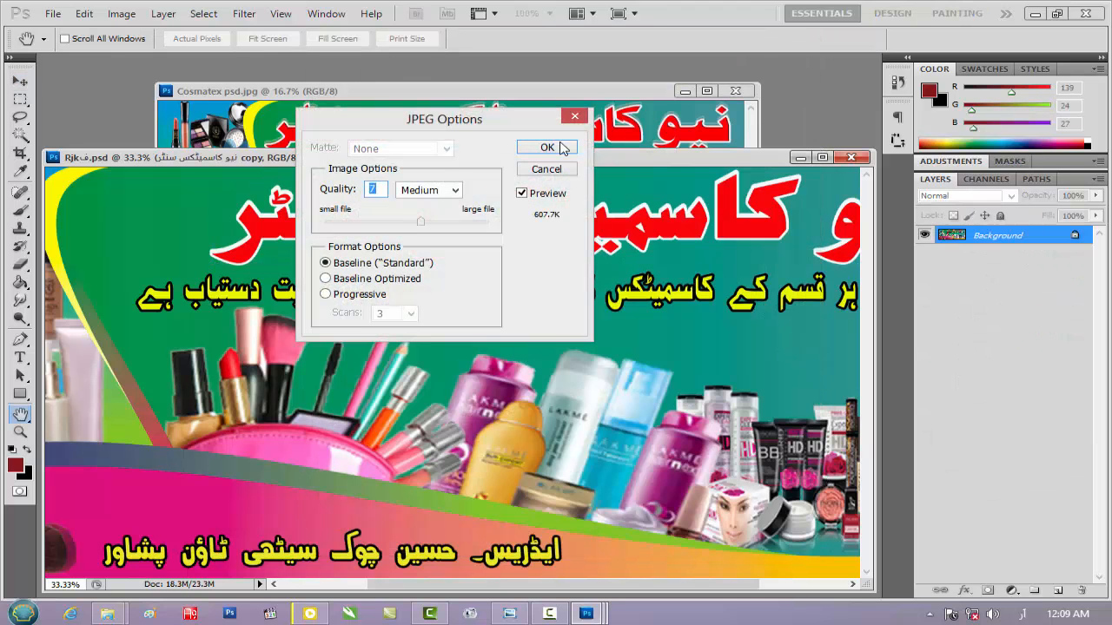
pyautogui.click(560, 150)
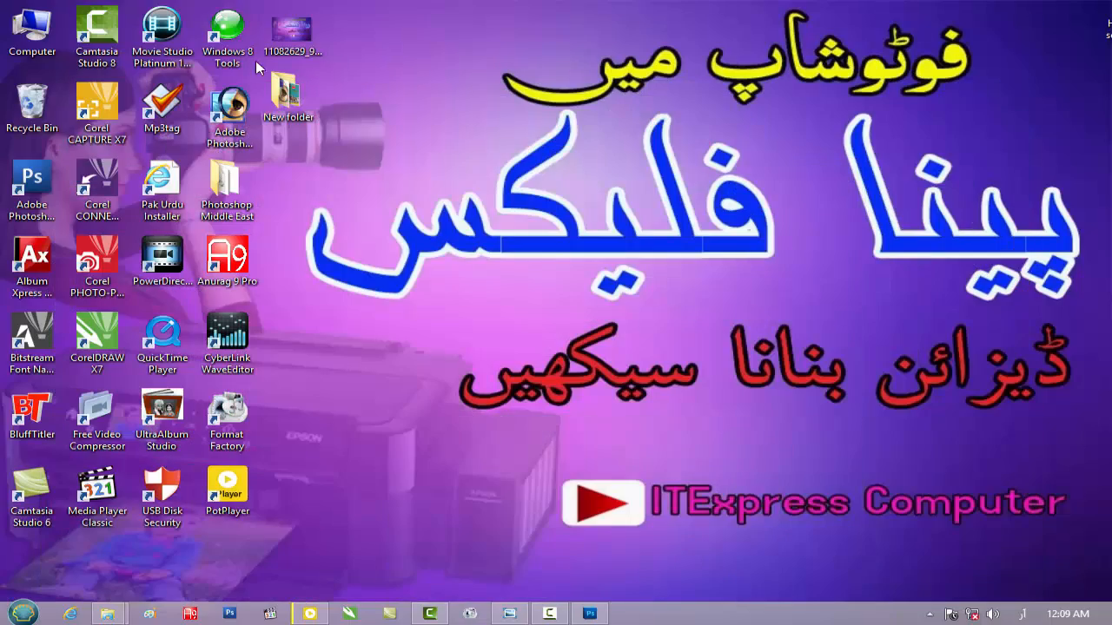
# Open Rjkف.jpg from the desktop's New folder in Windows Photo Viewer to check the banner, and close the viewer and folder
pyautogui.doubleClick(287, 94)
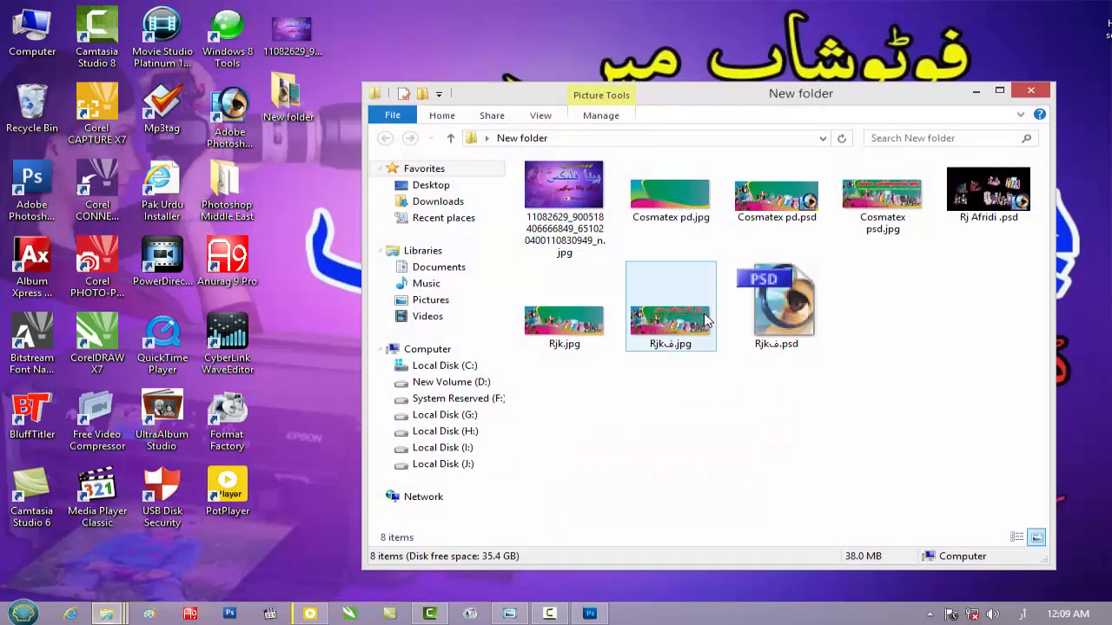
pyautogui.doubleClick(686, 347)
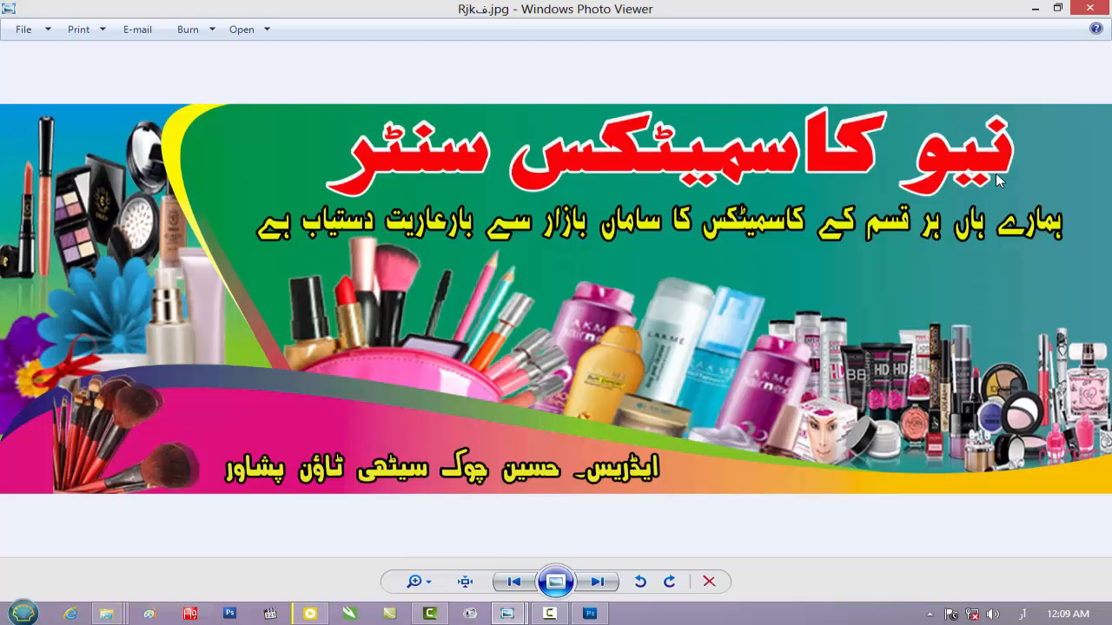
pyautogui.click(1091, 9)
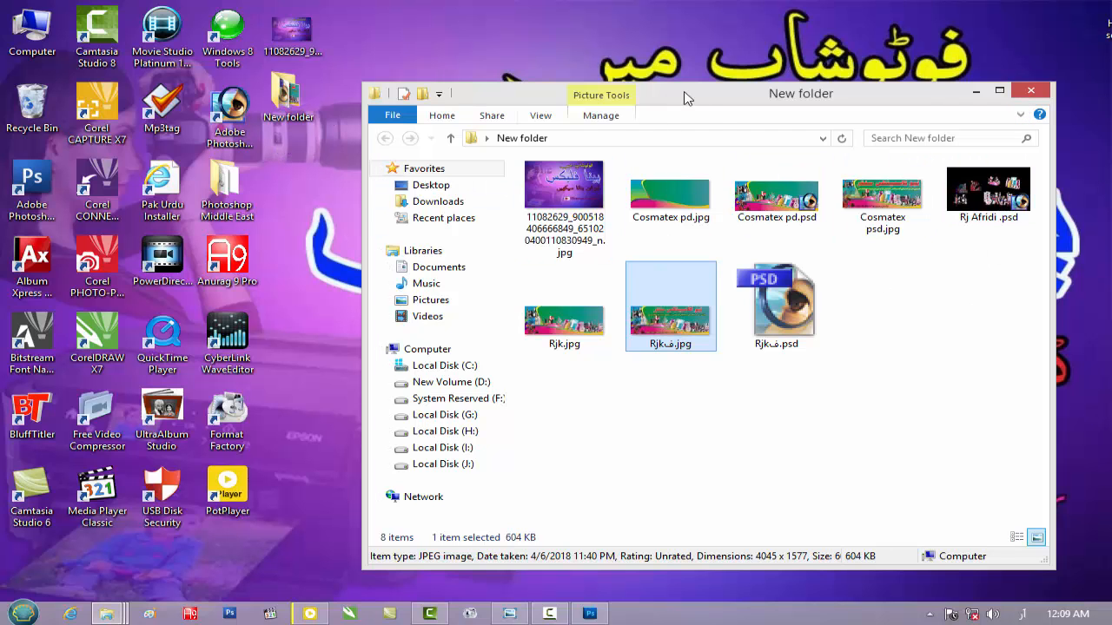
pyautogui.moveTo(686, 99); pyautogui.dragTo(645, 96)
pyautogui.doubleClick(632, 95)
pyautogui.moveTo(1101, 23)
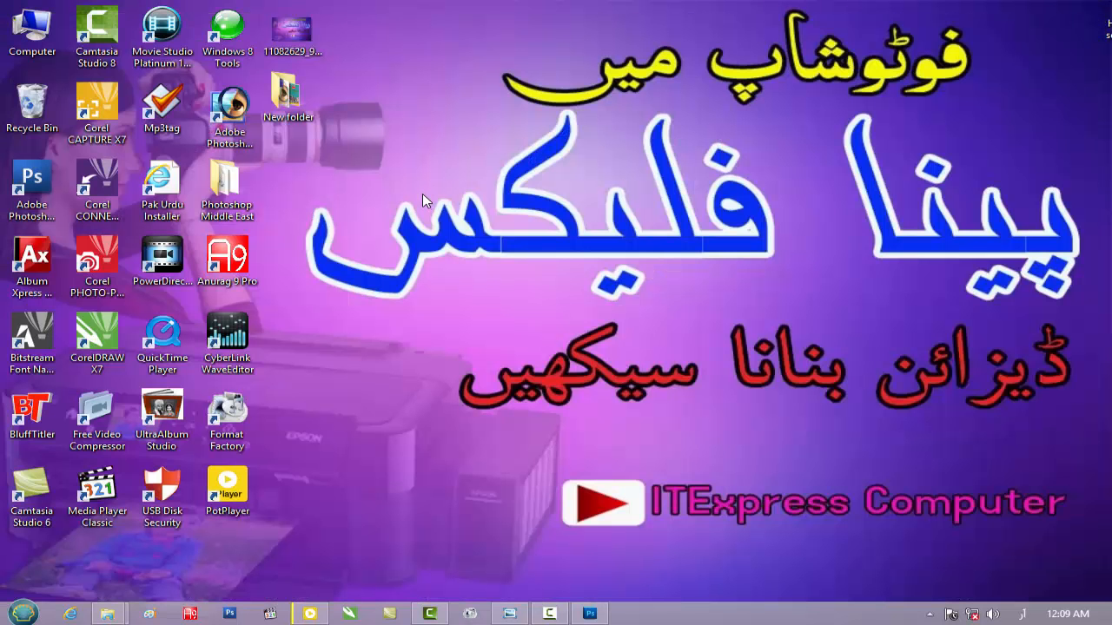